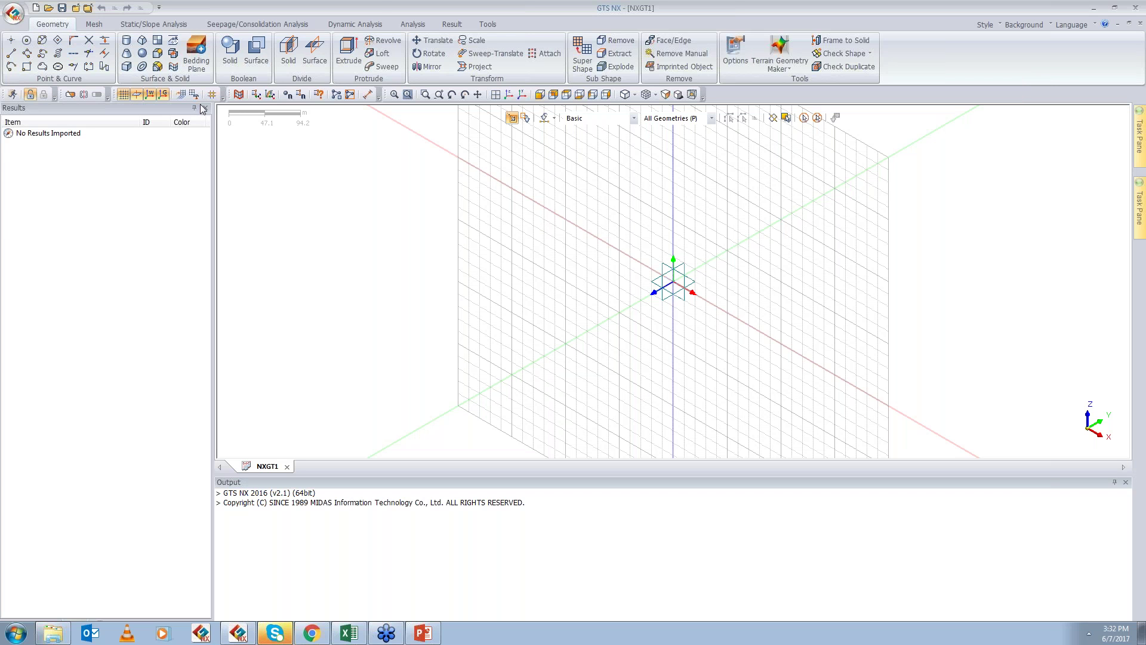
Step: Examine the available commands for geometry, mesh, static/slope, seepage/consolidation, dynamic analysis, analysis setup and results
double_click(382, 9)
click(84, 25)
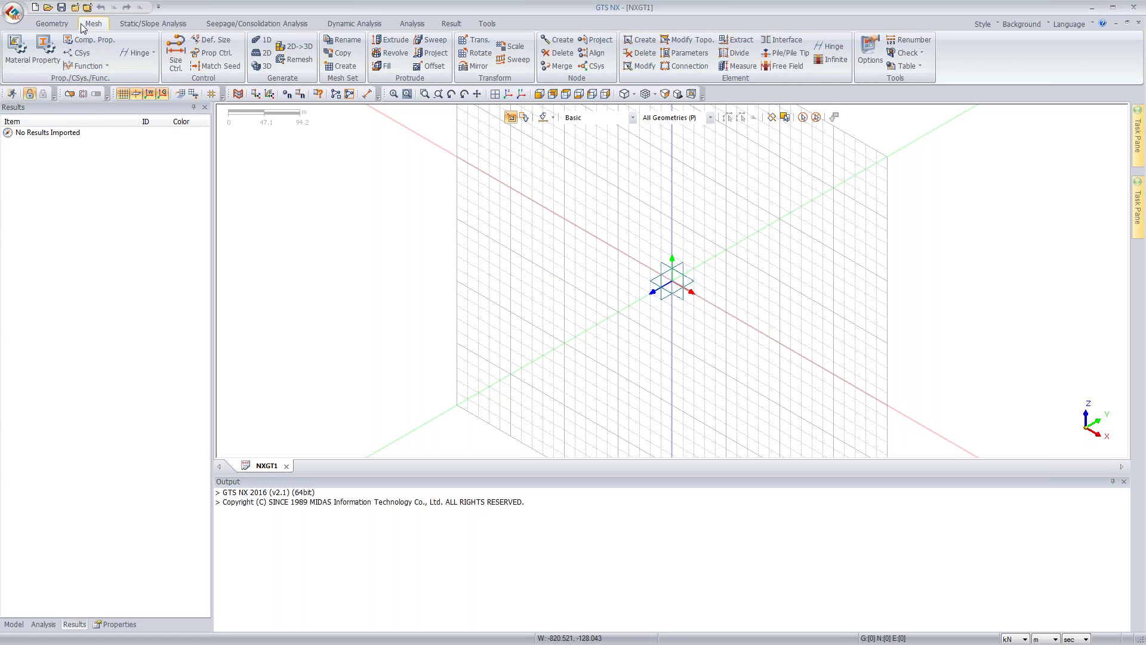
click(140, 26)
click(256, 23)
click(354, 24)
click(412, 23)
click(445, 25)
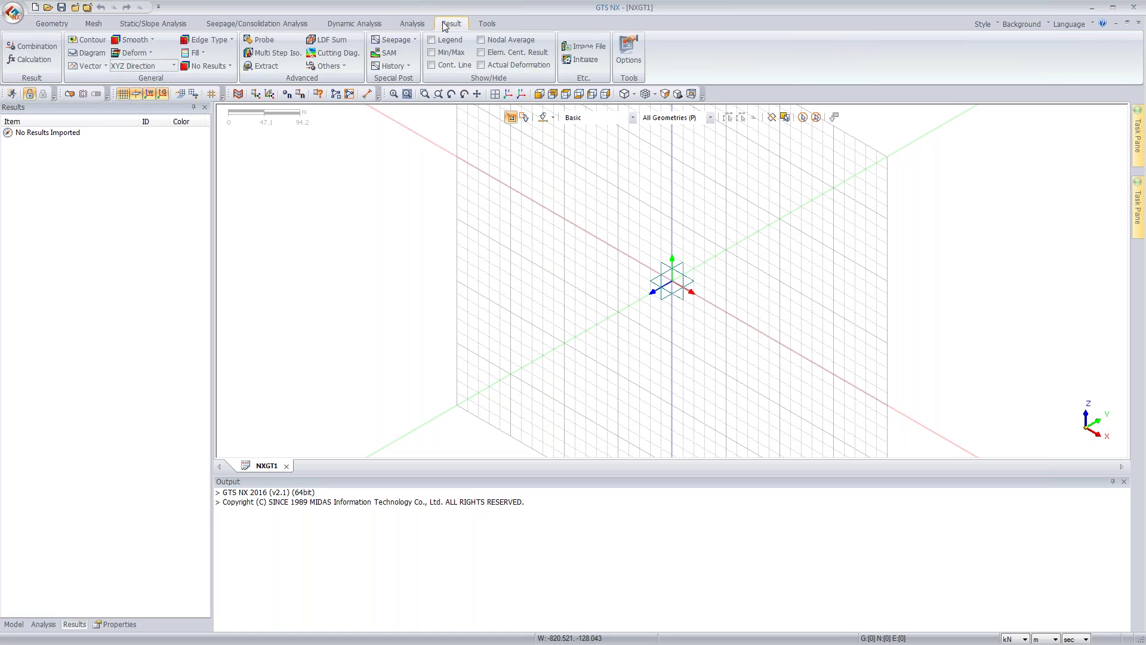
click(44, 26)
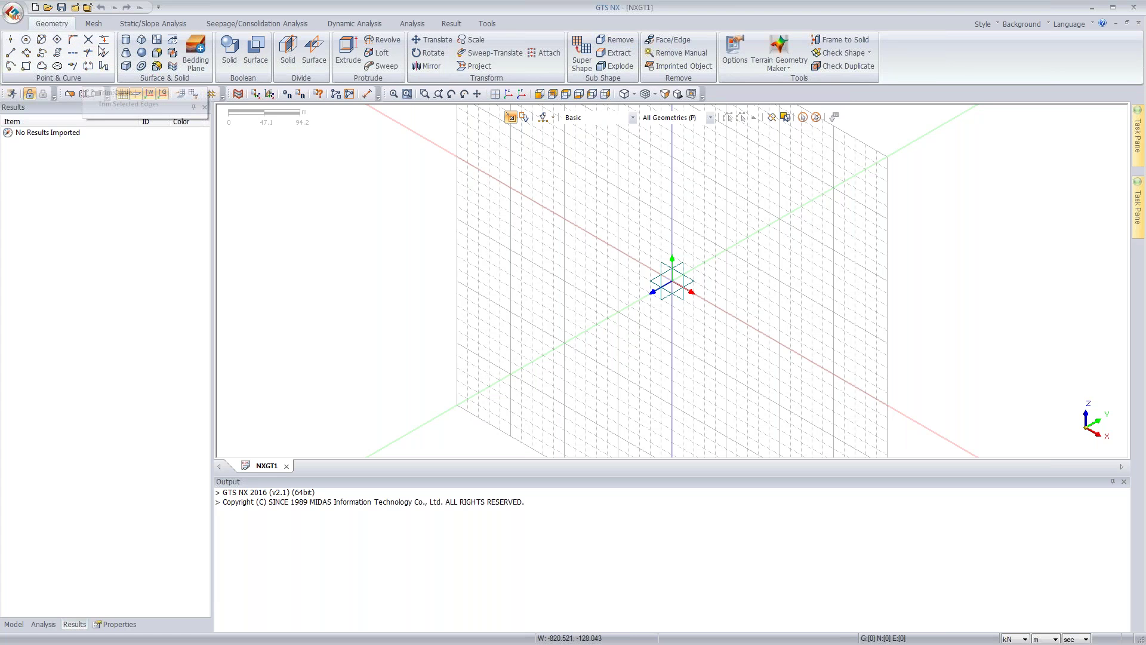
click(93, 24)
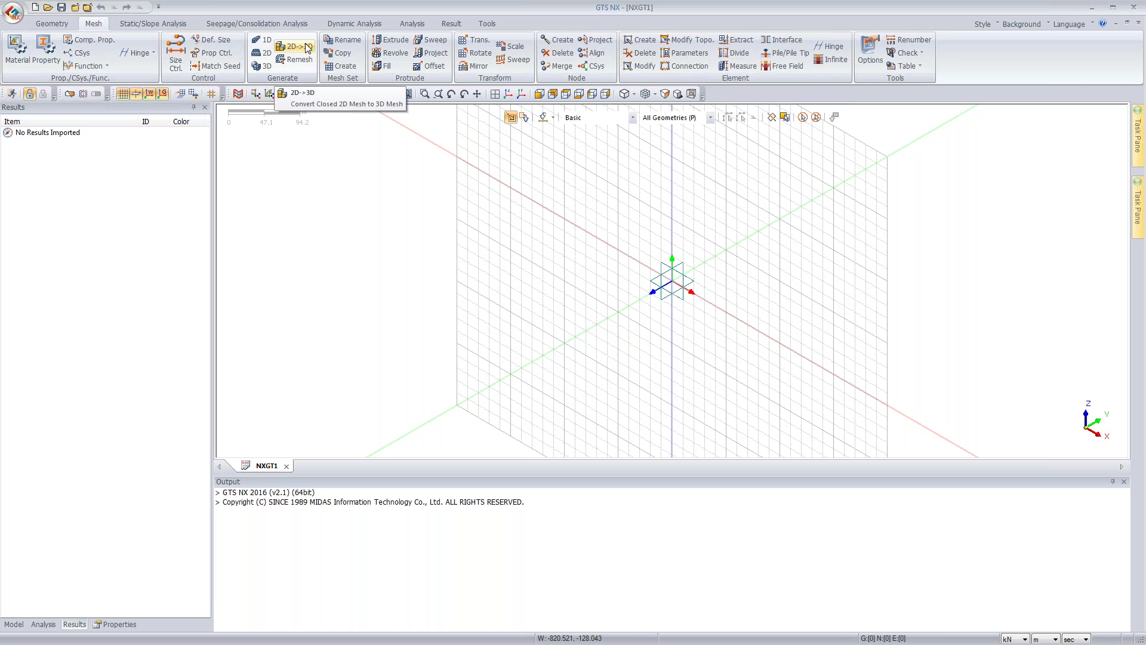
click(146, 25)
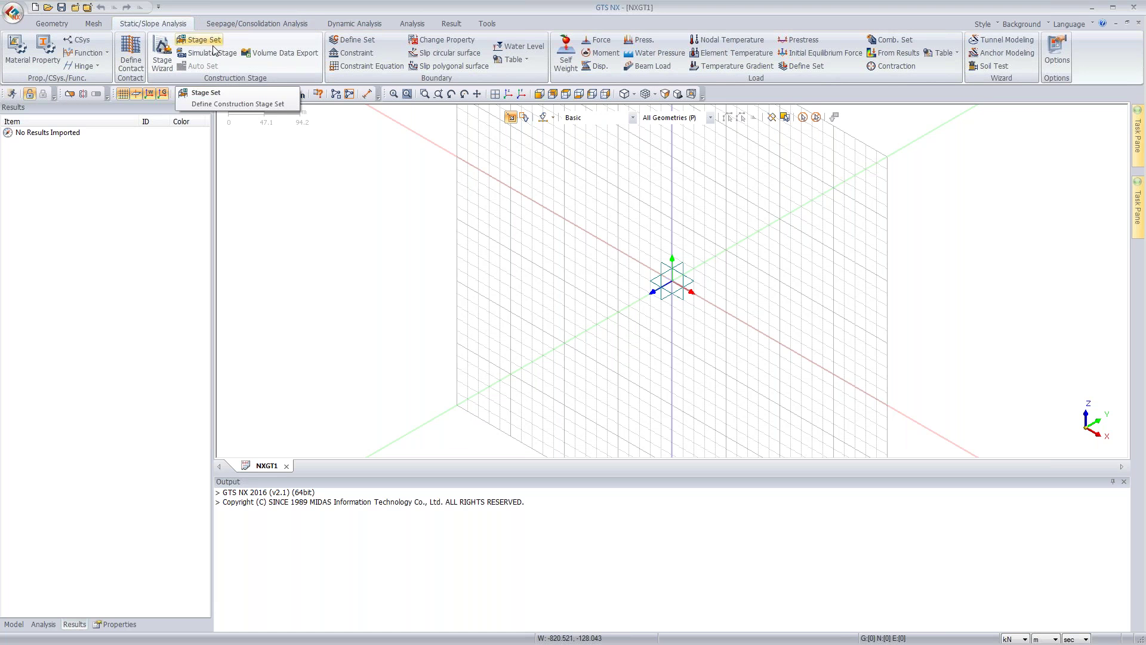
click(238, 25)
click(354, 23)
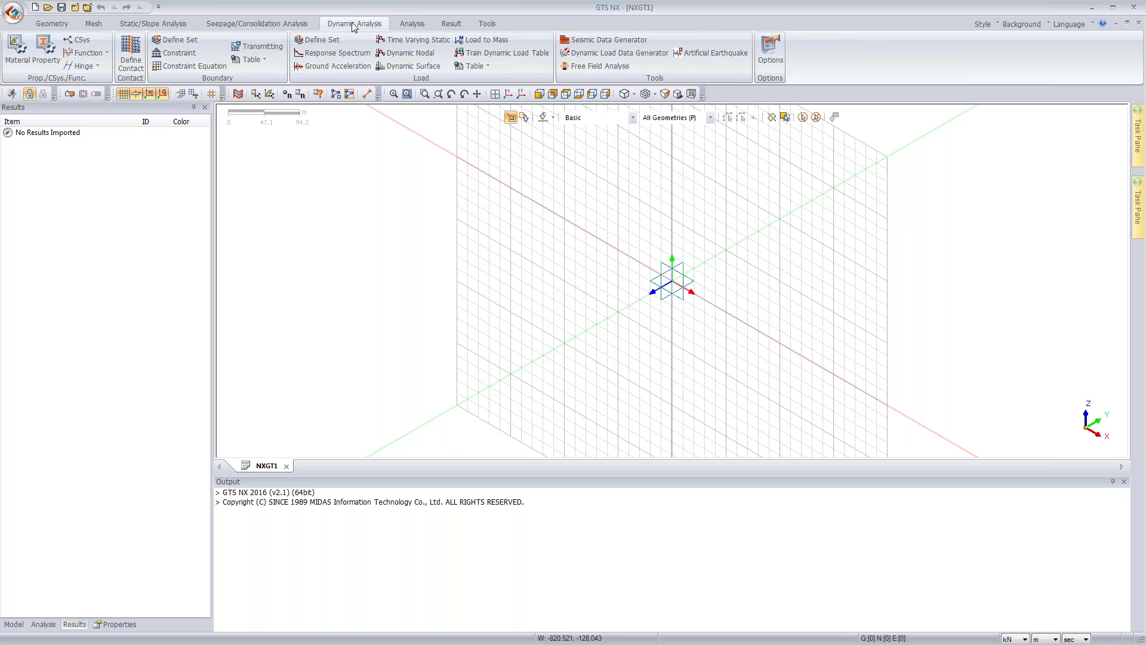
click(413, 26)
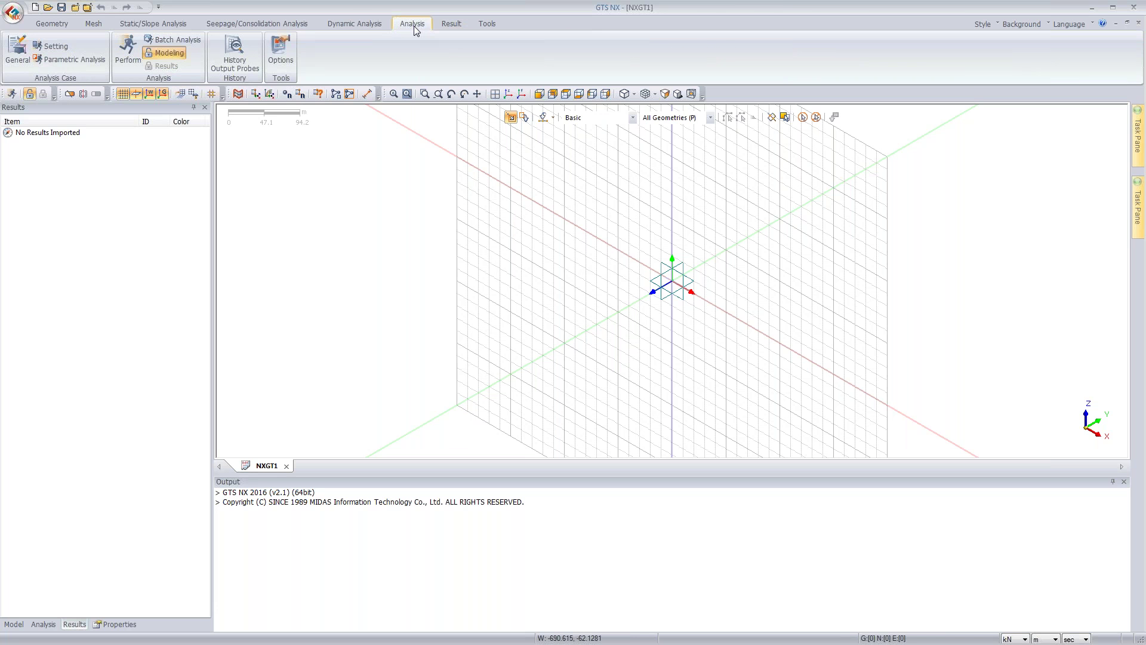
click(449, 24)
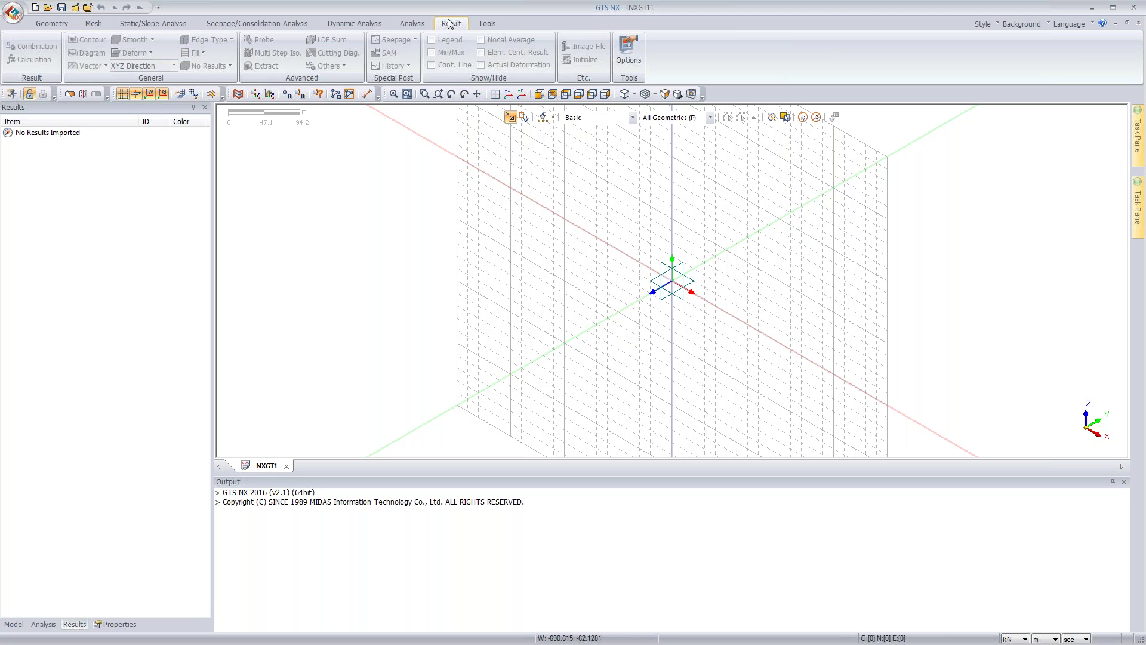
Step: Examine the Model, Analysis, Results and Properties trees, including the property types and the static and response spectrum load entries
click(42, 244)
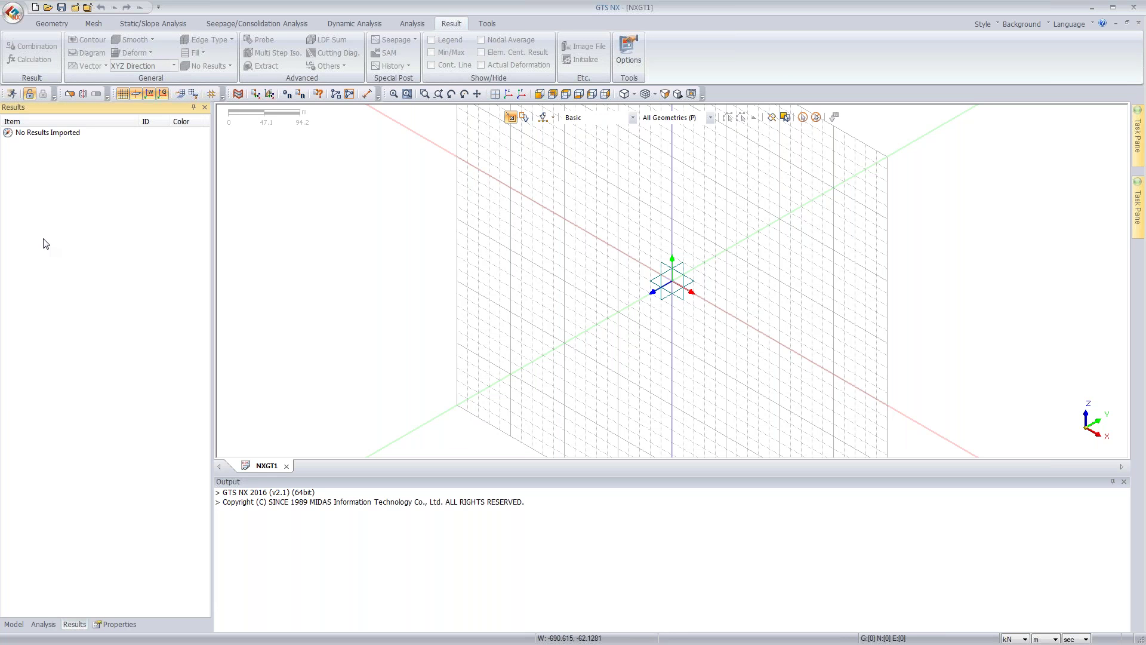
click(18, 624)
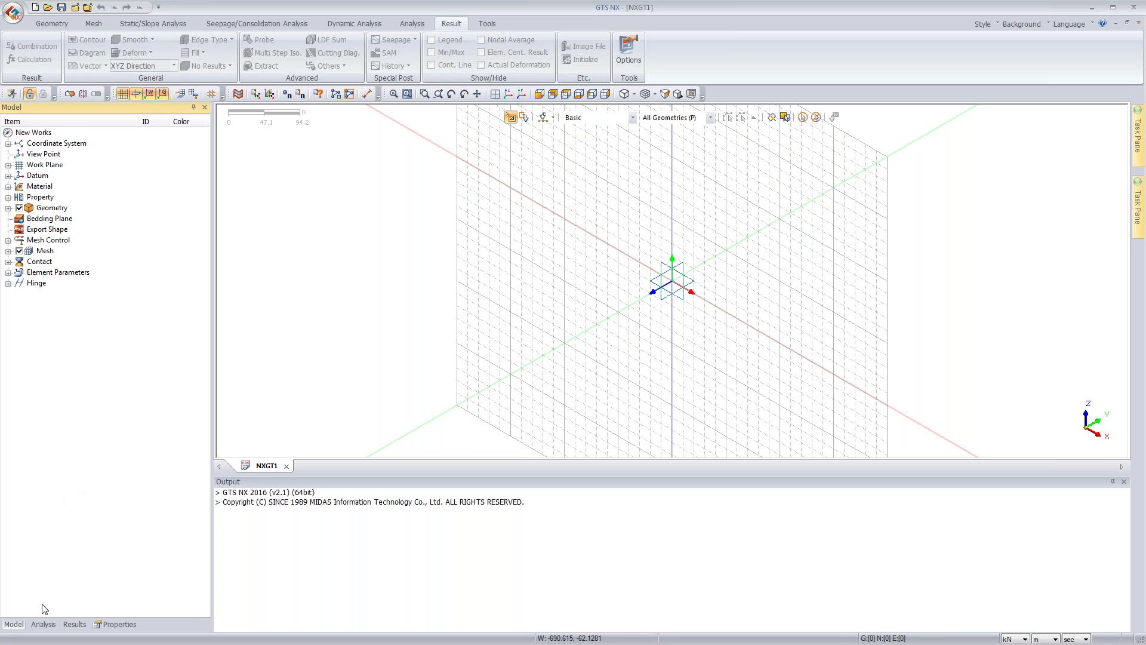
click(43, 624)
click(75, 624)
click(43, 625)
click(16, 625)
click(45, 624)
click(74, 624)
click(117, 625)
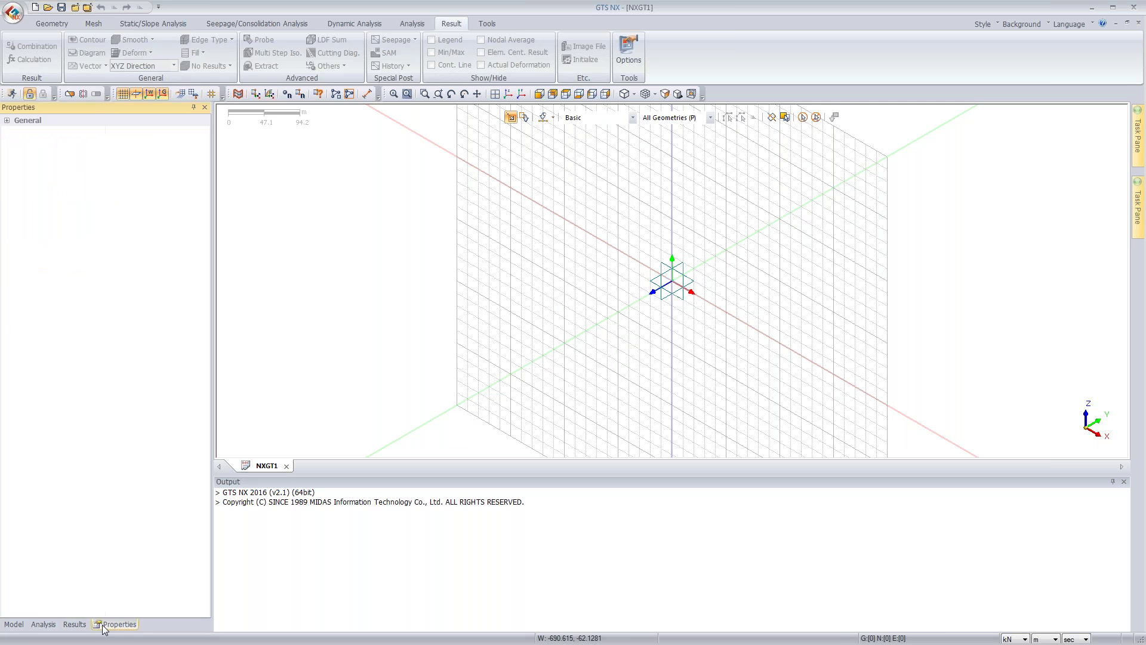
click(14, 625)
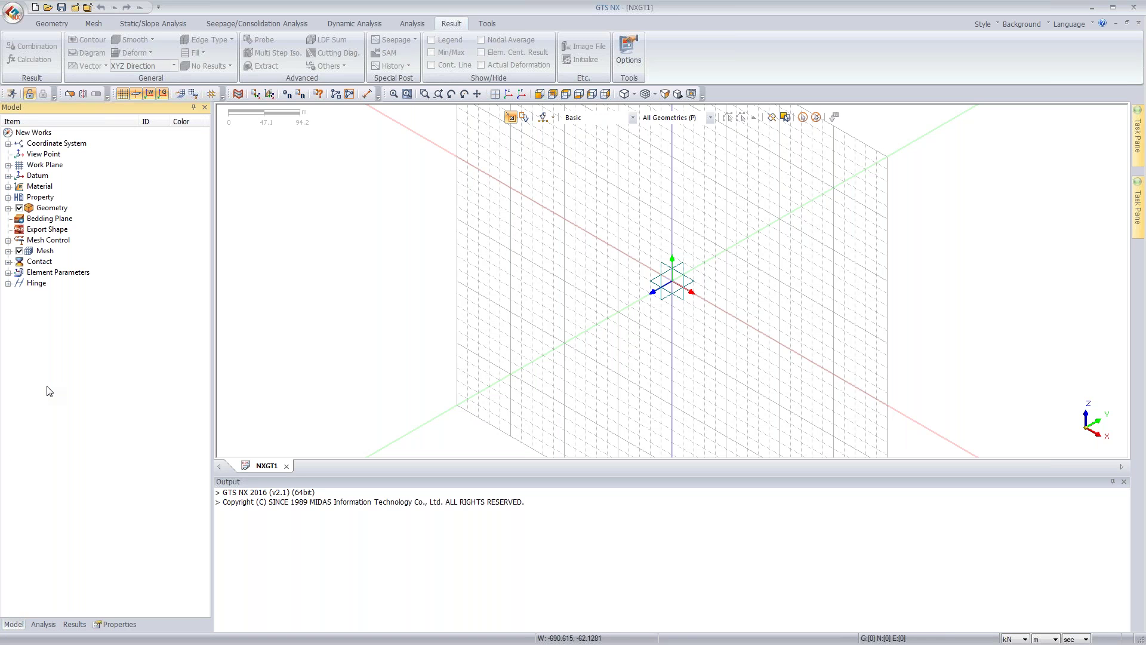
click(8, 197)
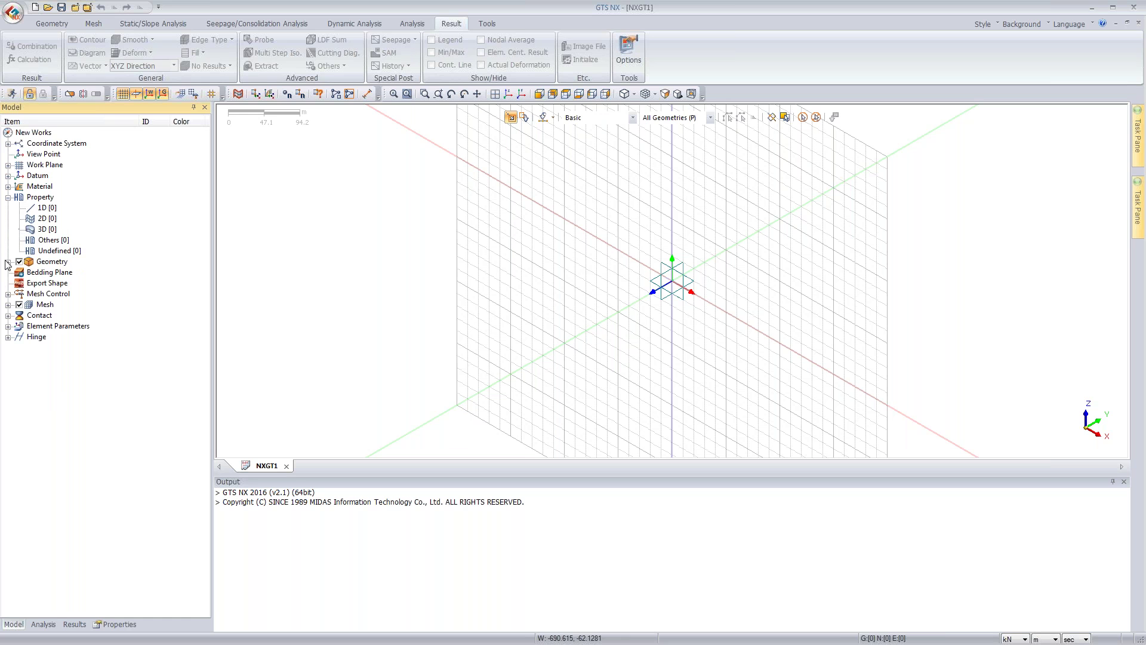
click(37, 624)
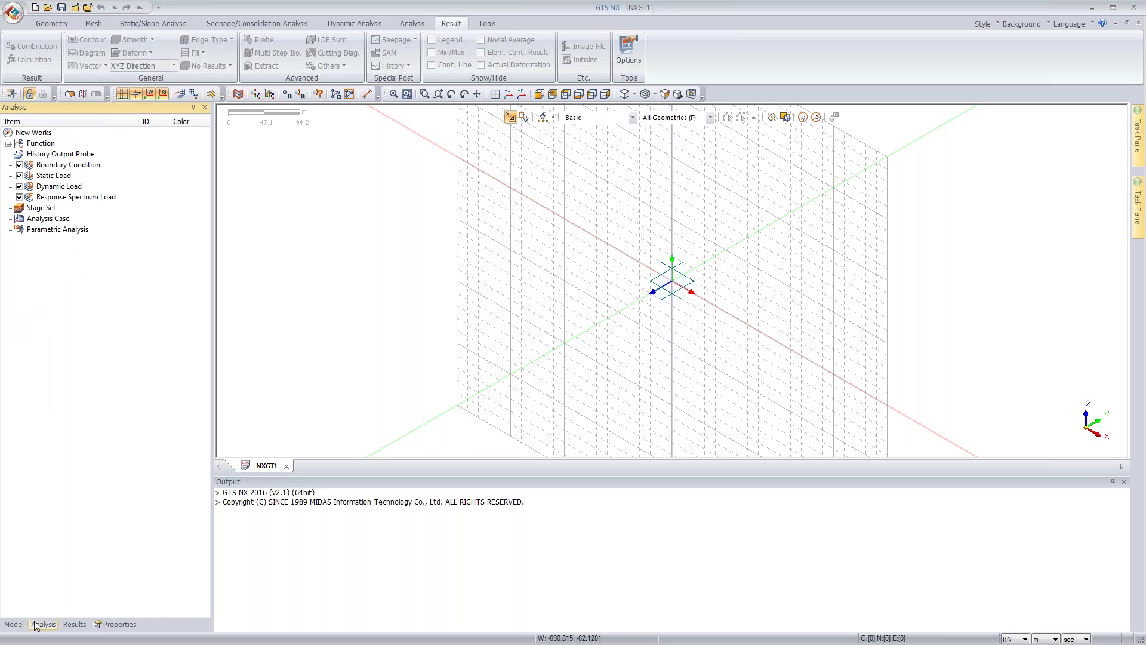
click(46, 167)
click(56, 176)
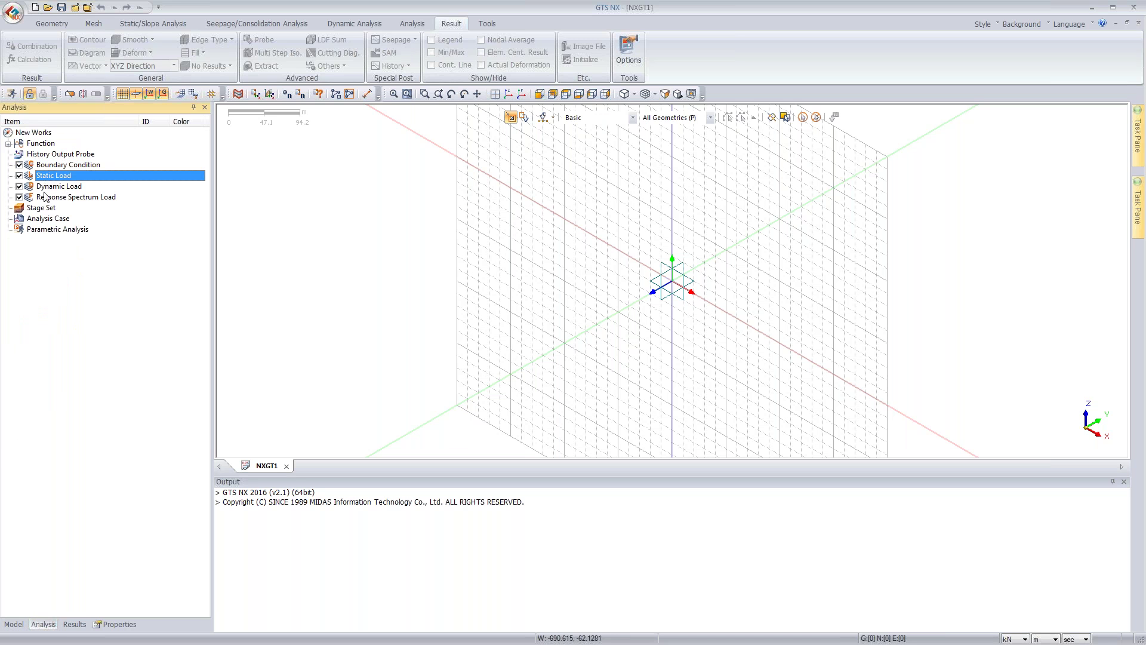
click(48, 197)
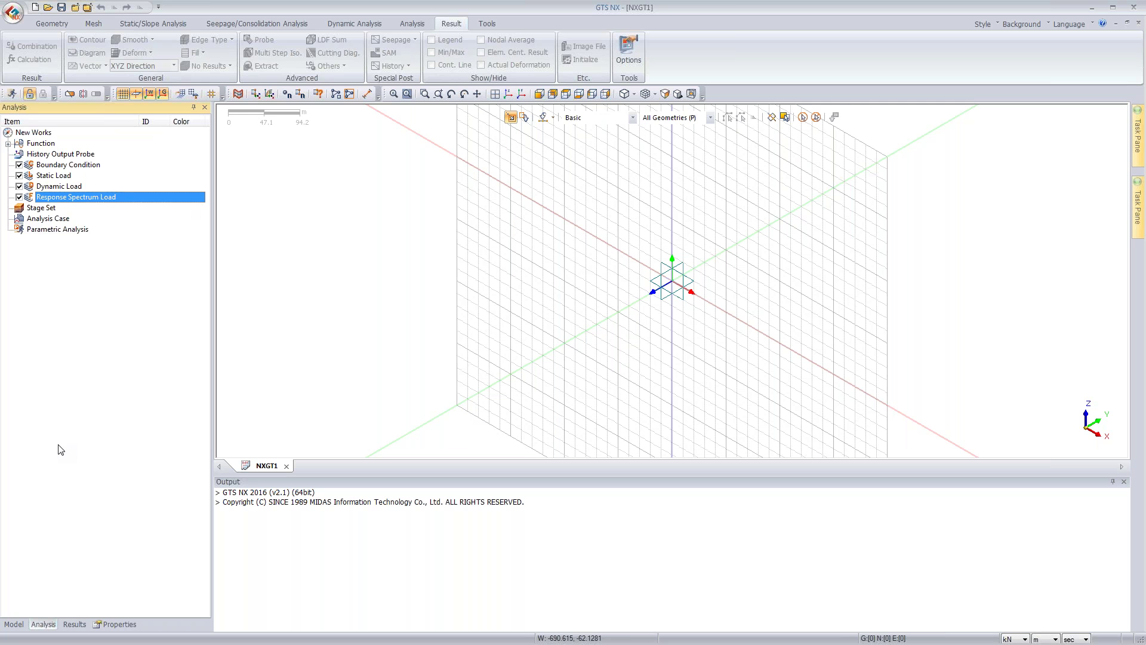
click(74, 624)
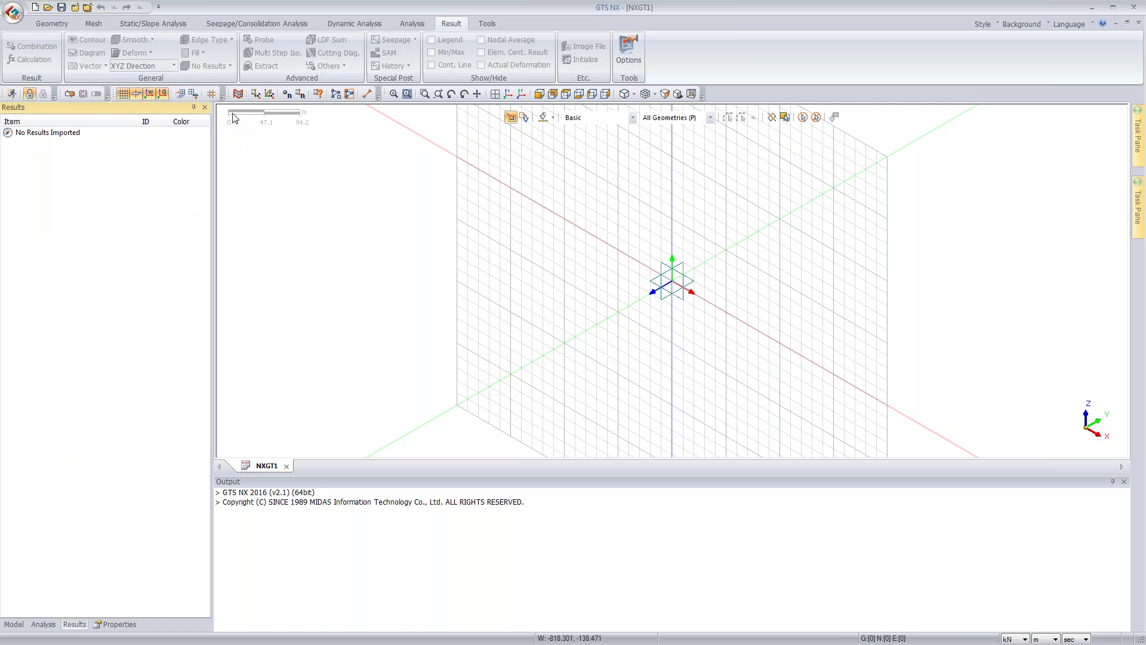
middle_drag(410, 297, 506, 292)
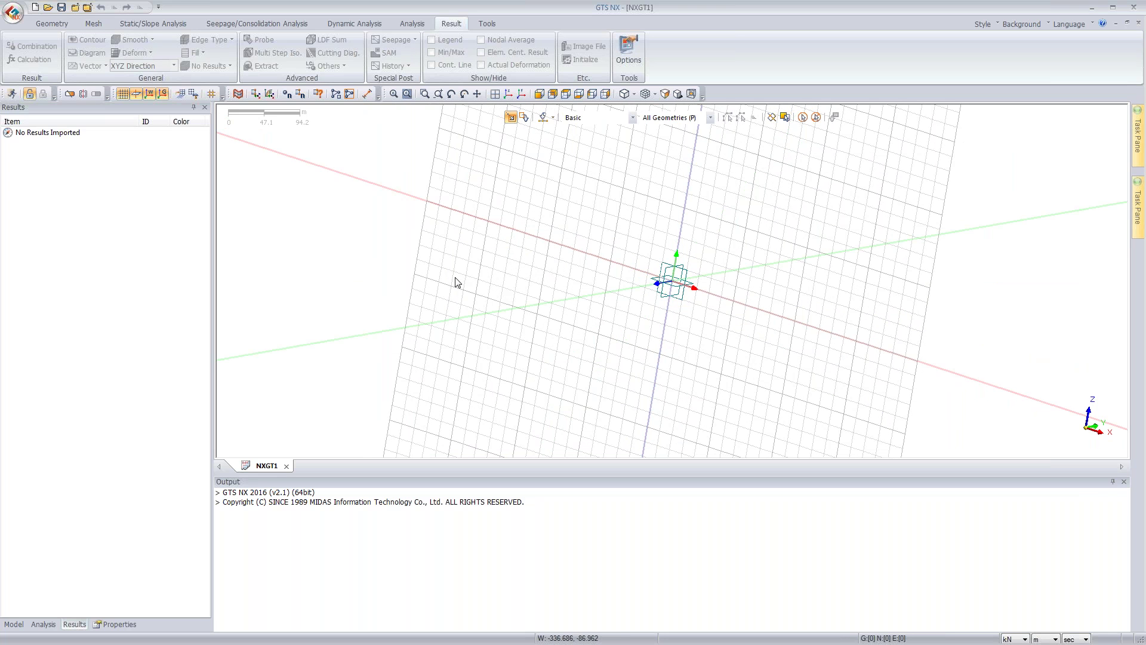
click(291, 516)
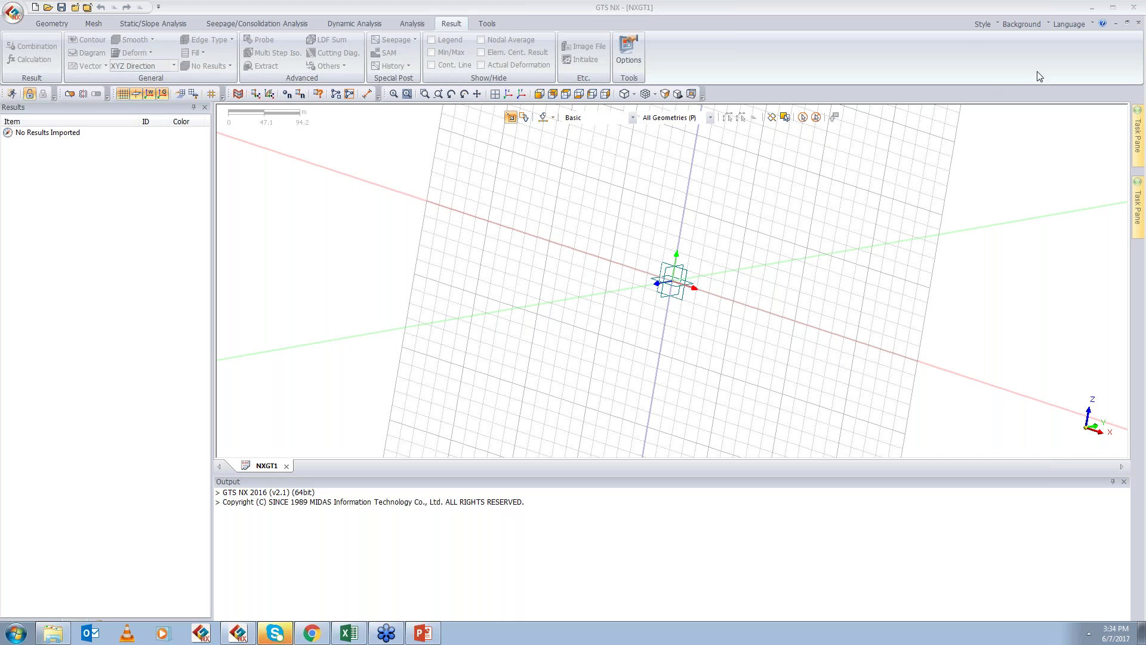
middle_drag(499, 107, 1077, 92)
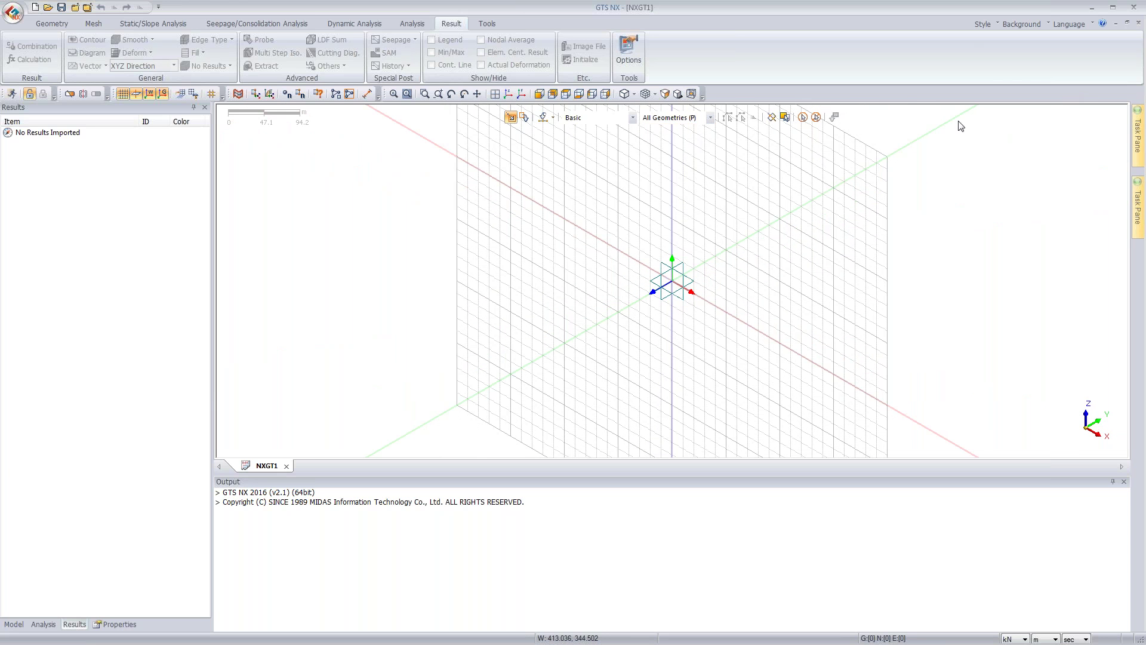
Step: Make XY (0,0,1) the active work plane for drawing geometry
click(14, 623)
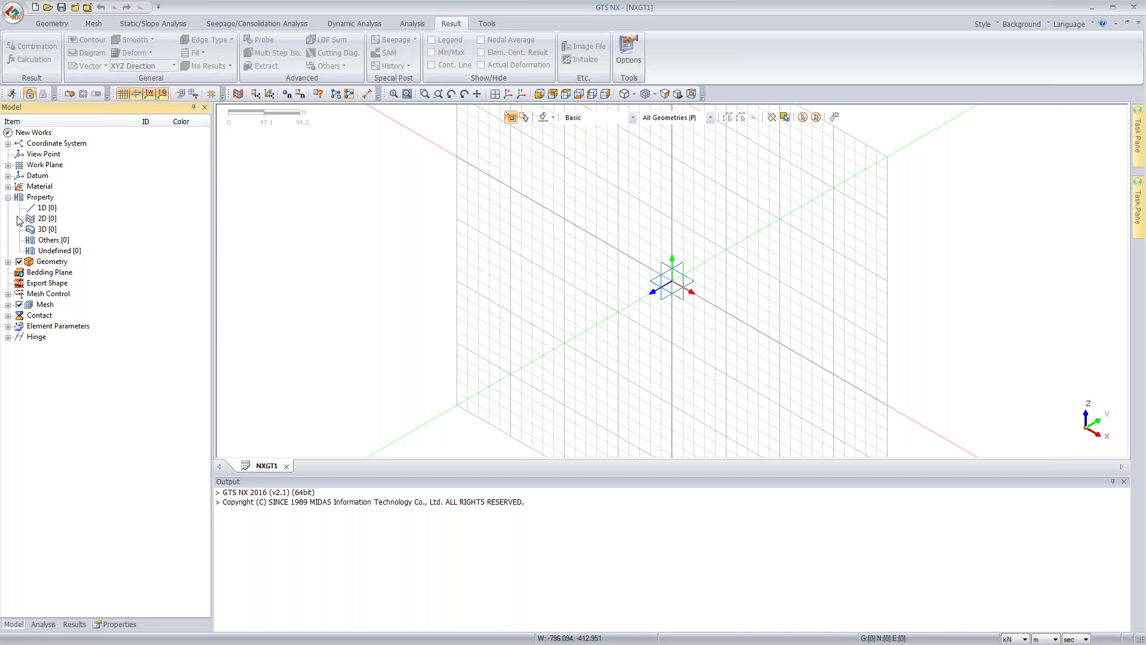
click(8, 165)
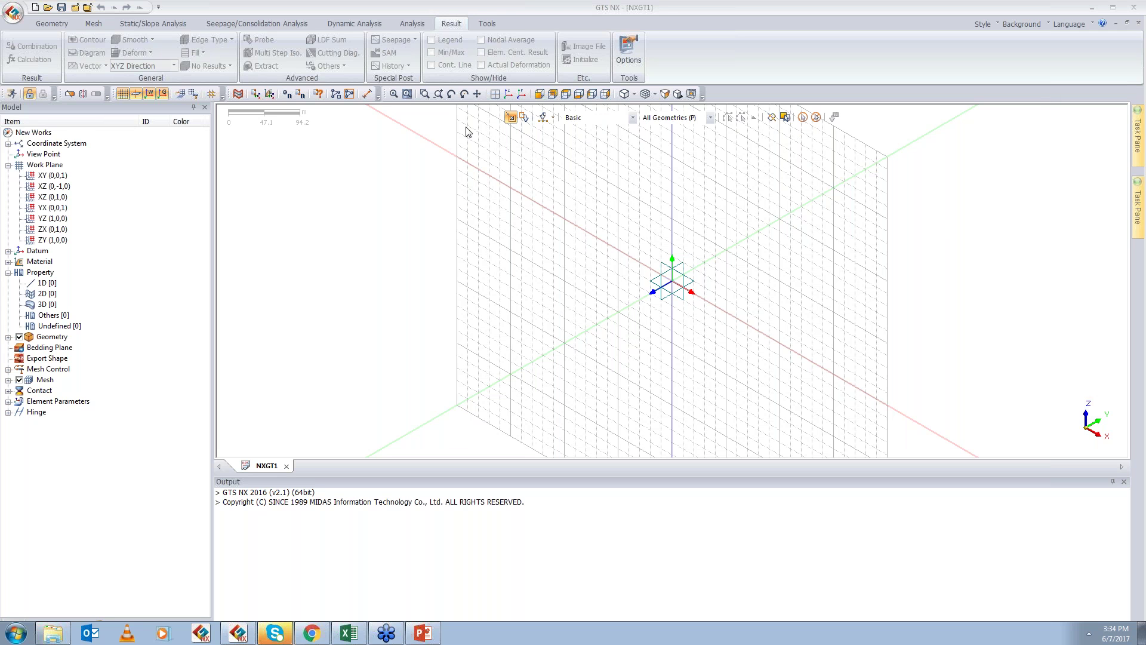
click(594, 128)
click(632, 118)
click(562, 119)
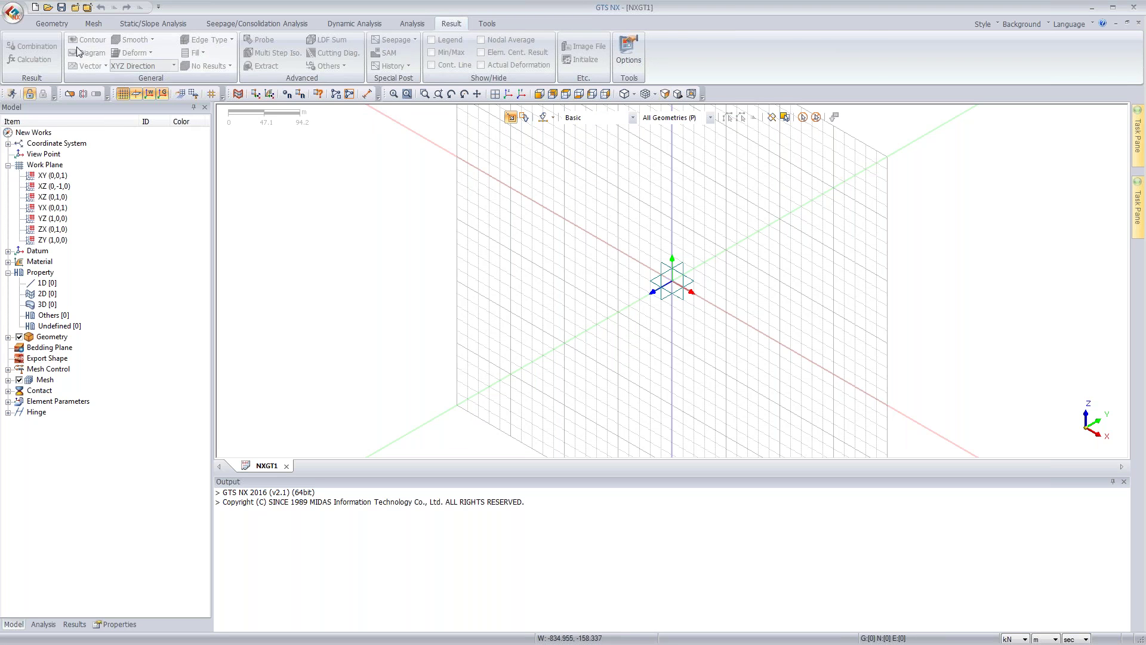
click(52, 25)
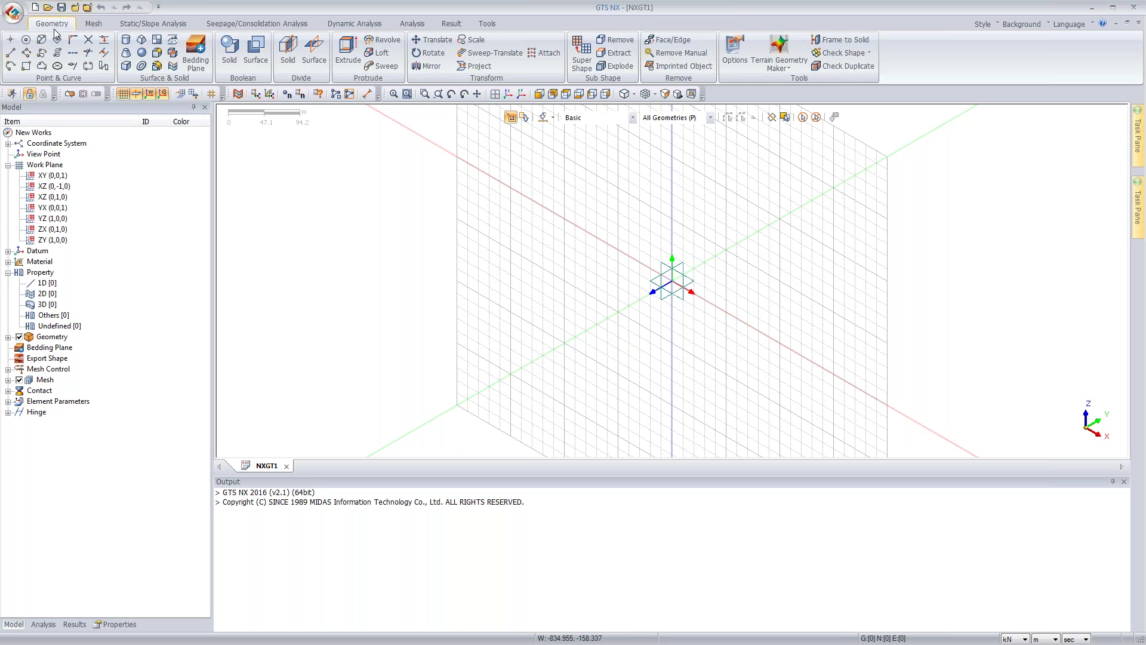
double_click(53, 175)
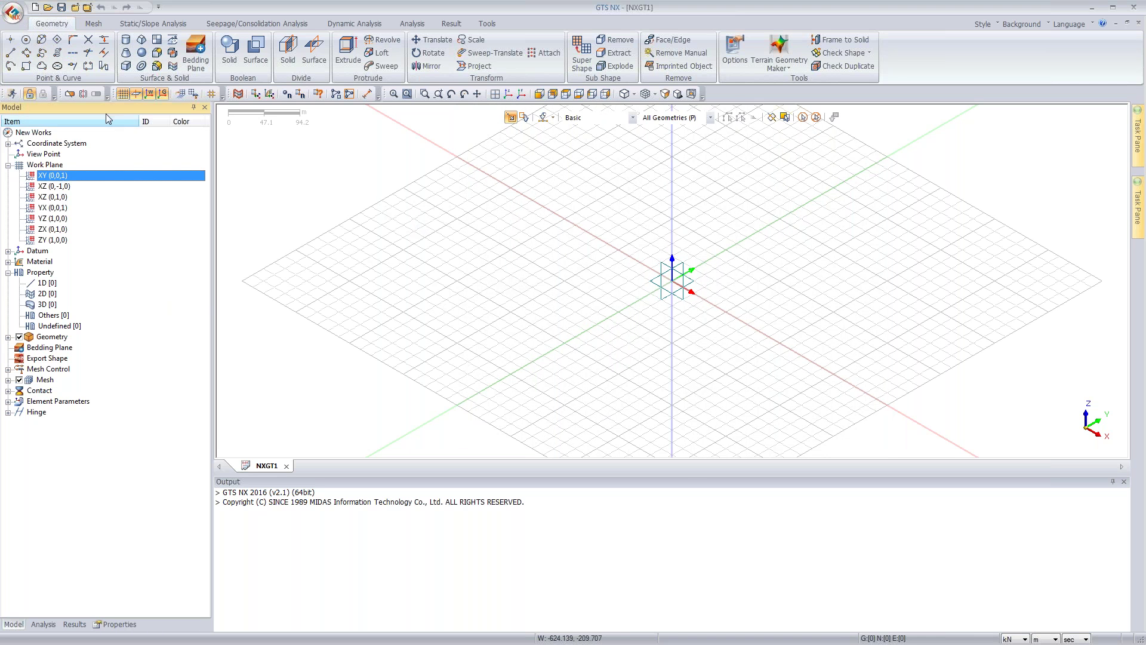
Step: Draw a rectangle with one corner at 0, 0 and the opposite corner at a relative offset of 20,20
click(26, 66)
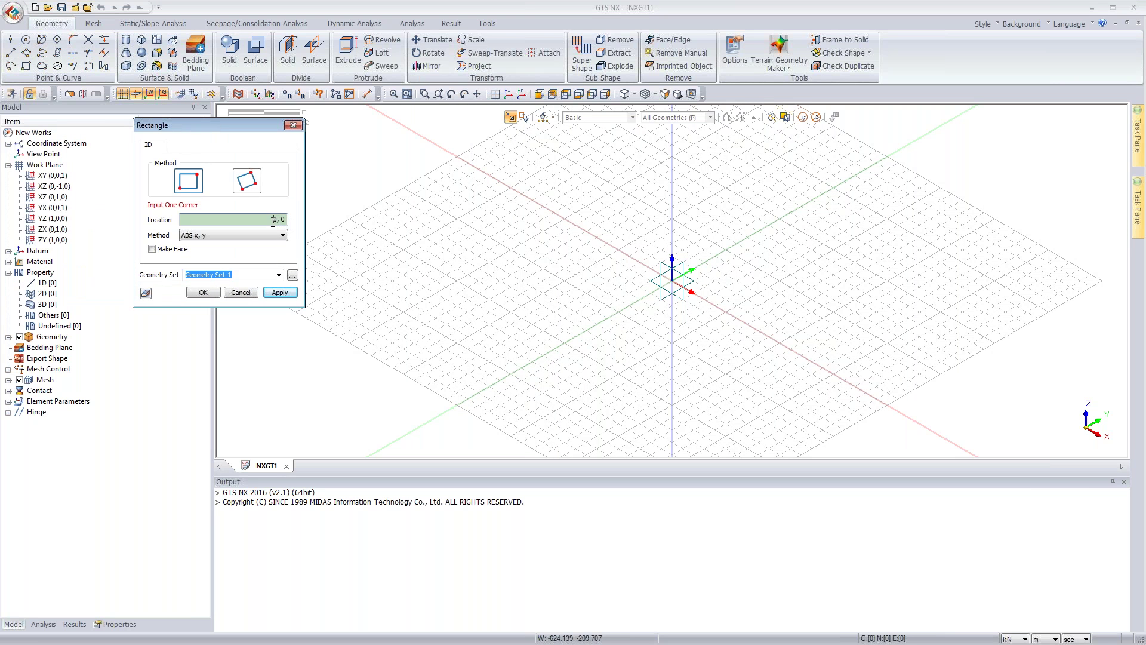
key(Return)
text(20,20)
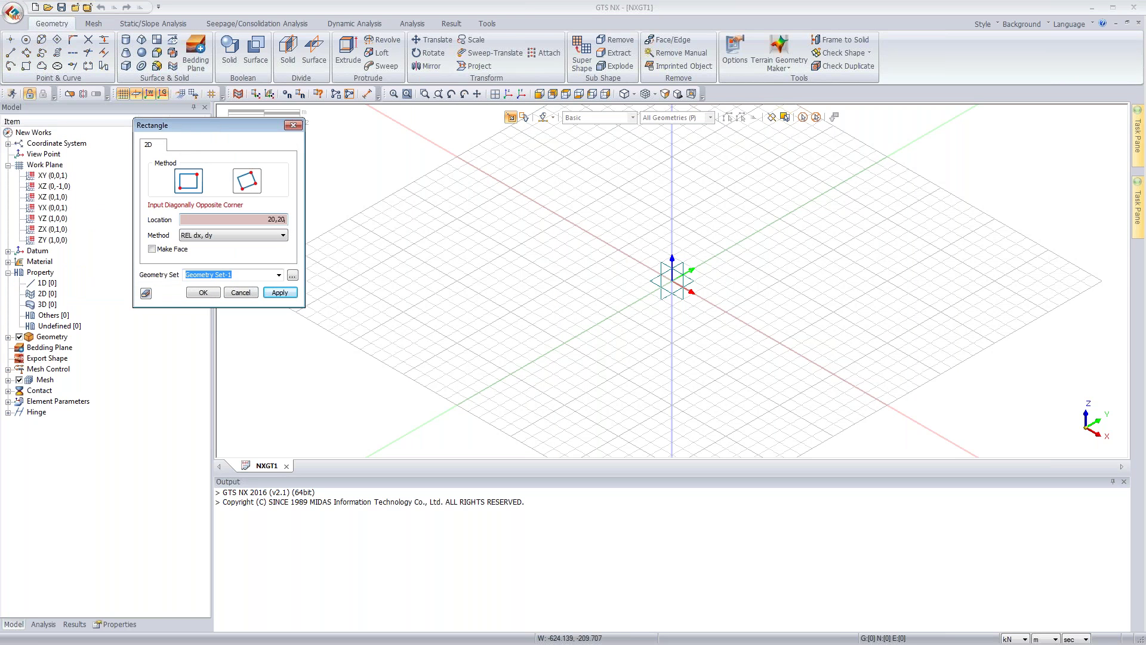
key(Return)
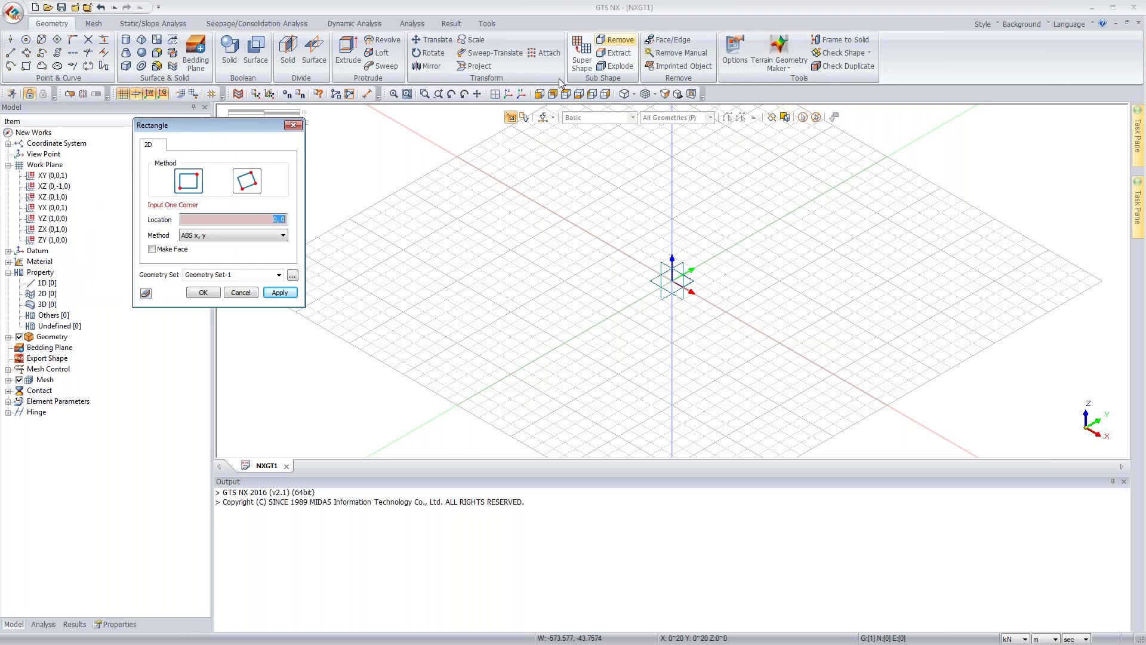
click(509, 95)
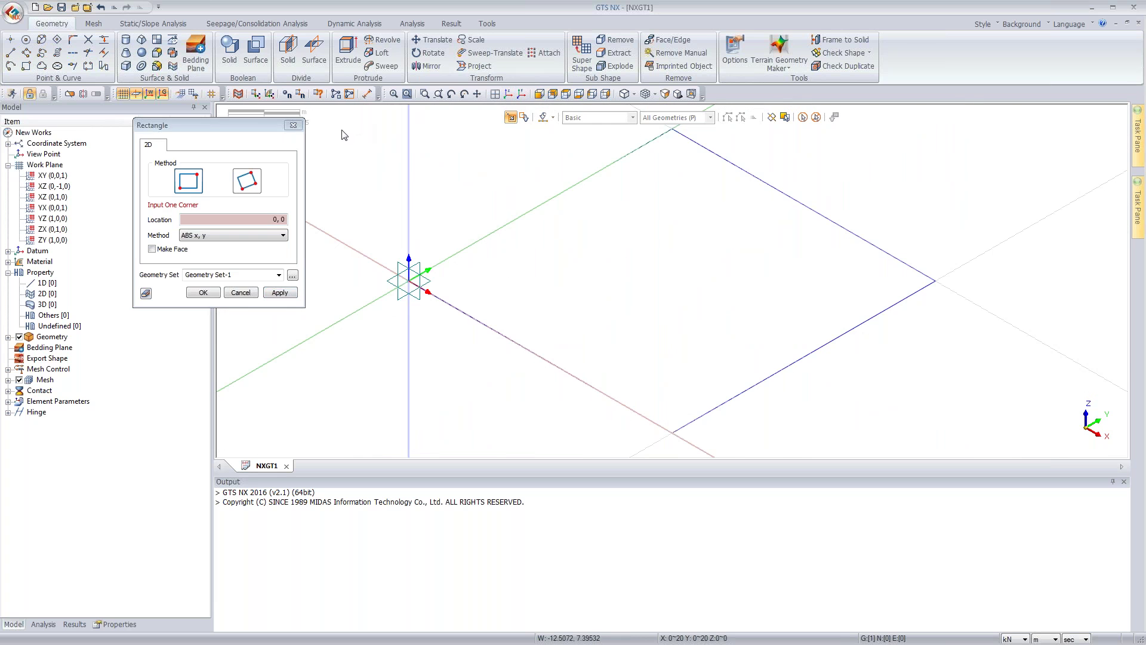
click(293, 125)
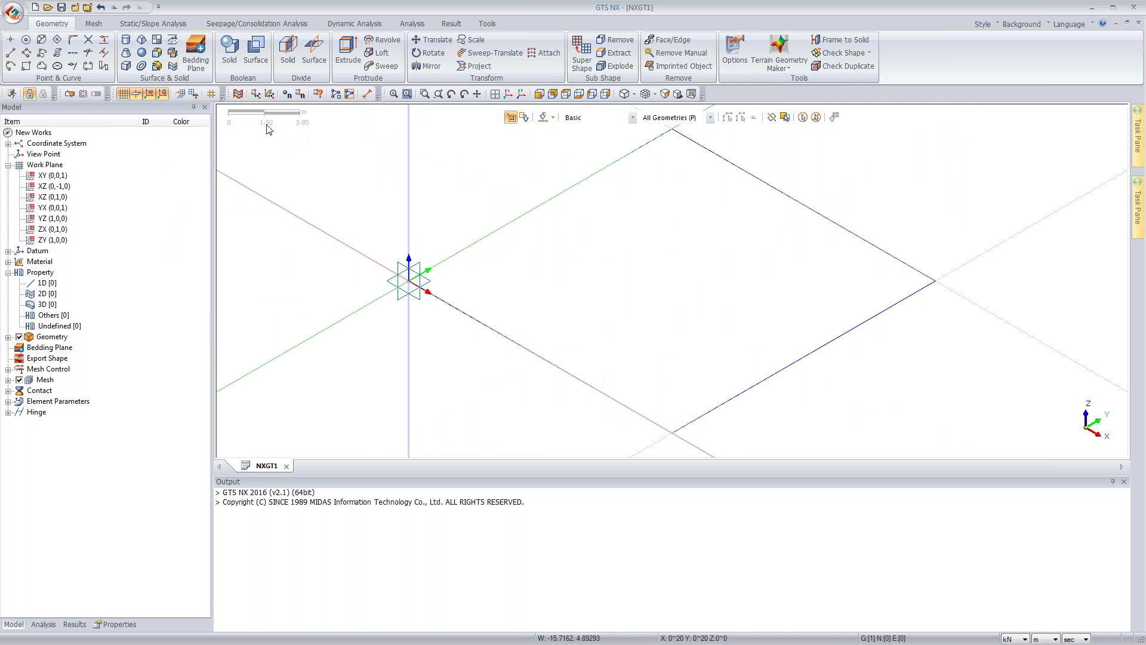
Step: Draw a circle of radius 0.6 centred at 10,10 inside the rectangle
click(27, 42)
text(10,1)
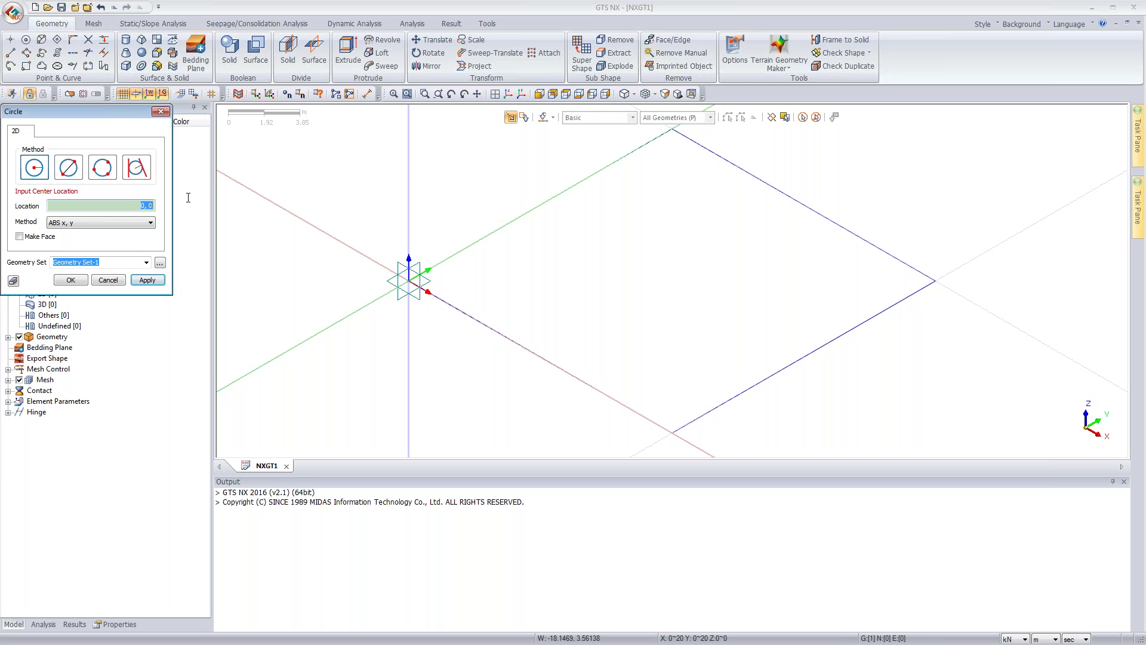
text(0)
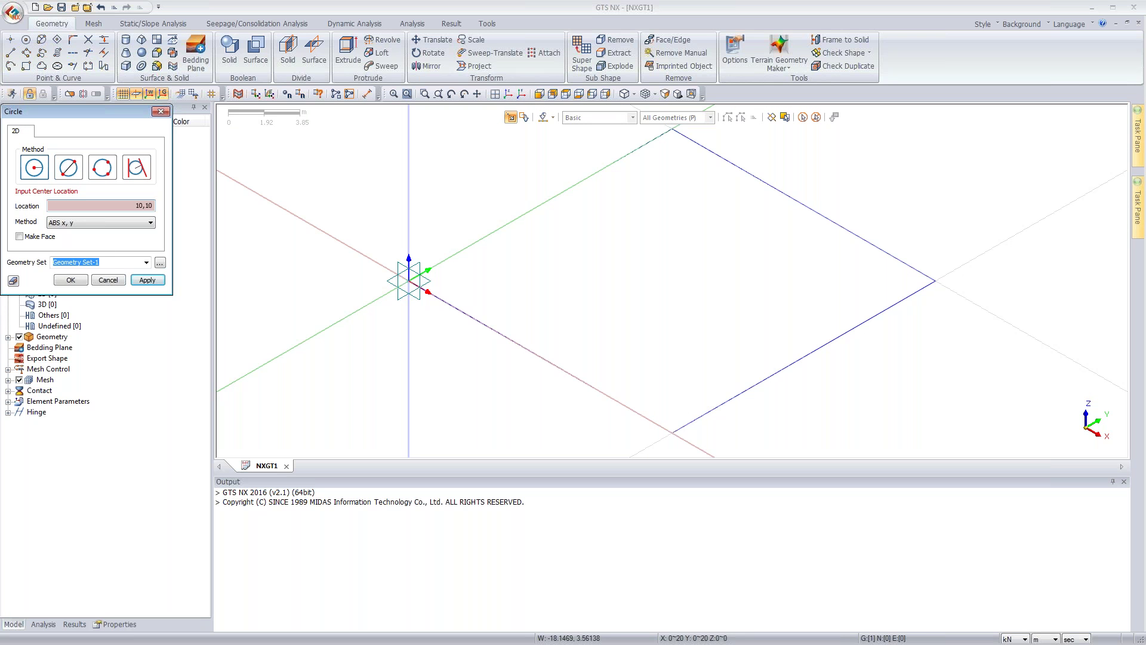
key(Return)
text(0.6)
key(Return)
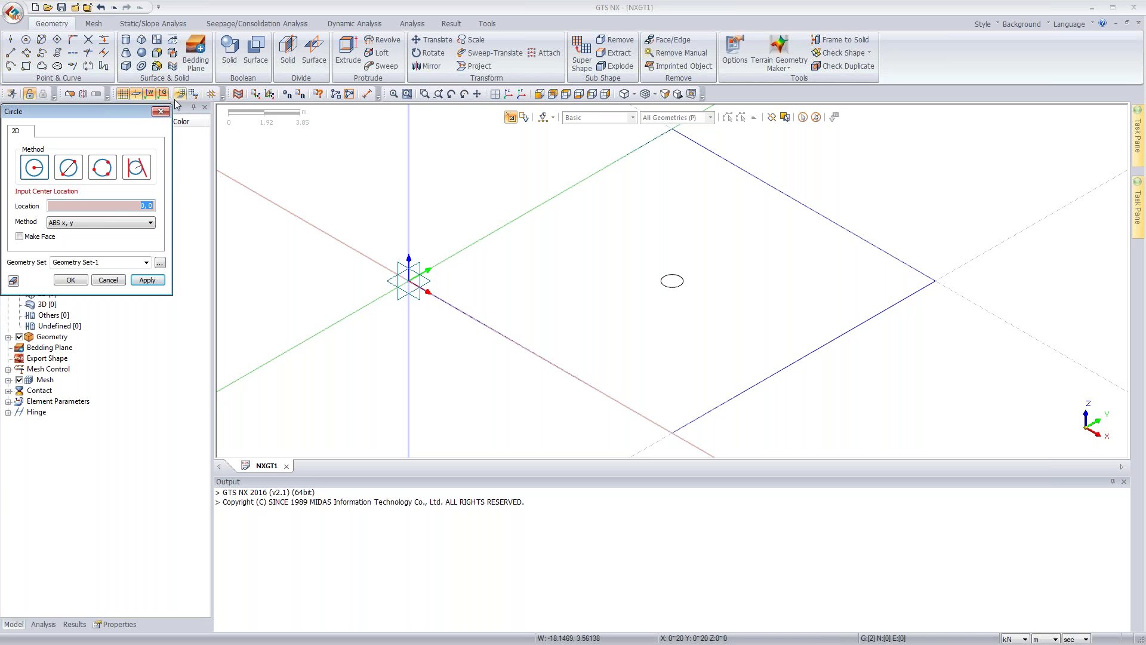
click(162, 112)
mouse_move(571, 263)
middle_down()
mouse_move(592, 276)
mouse_move(593, 294)
mouse_move(555, 281)
mouse_move(594, 271)
mouse_move(583, 263)
middle_up()
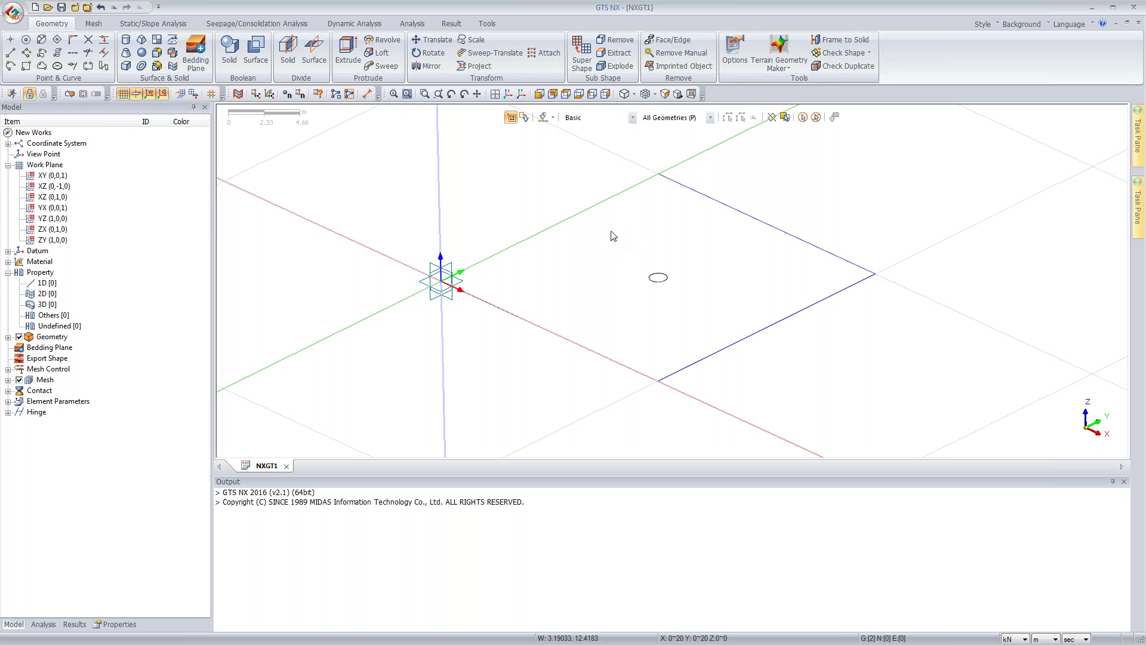
Step: Extrude the square outline by -20 along the vertical Z axis as a solid in a geometry set named Soil
click(348, 51)
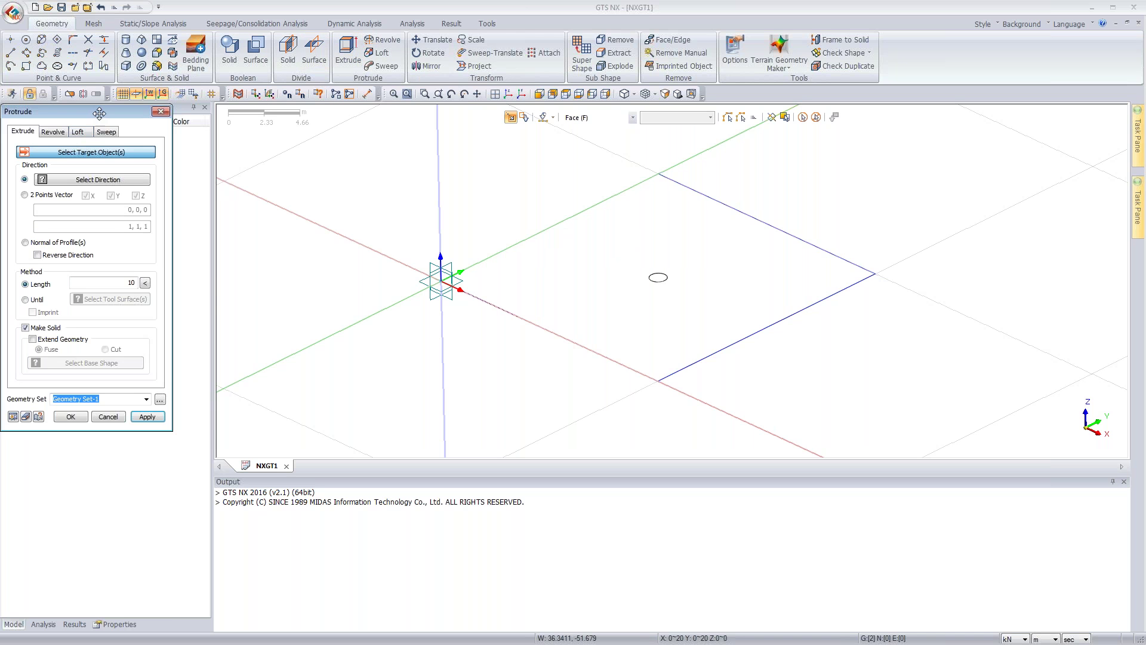
drag(97, 113, 154, 106)
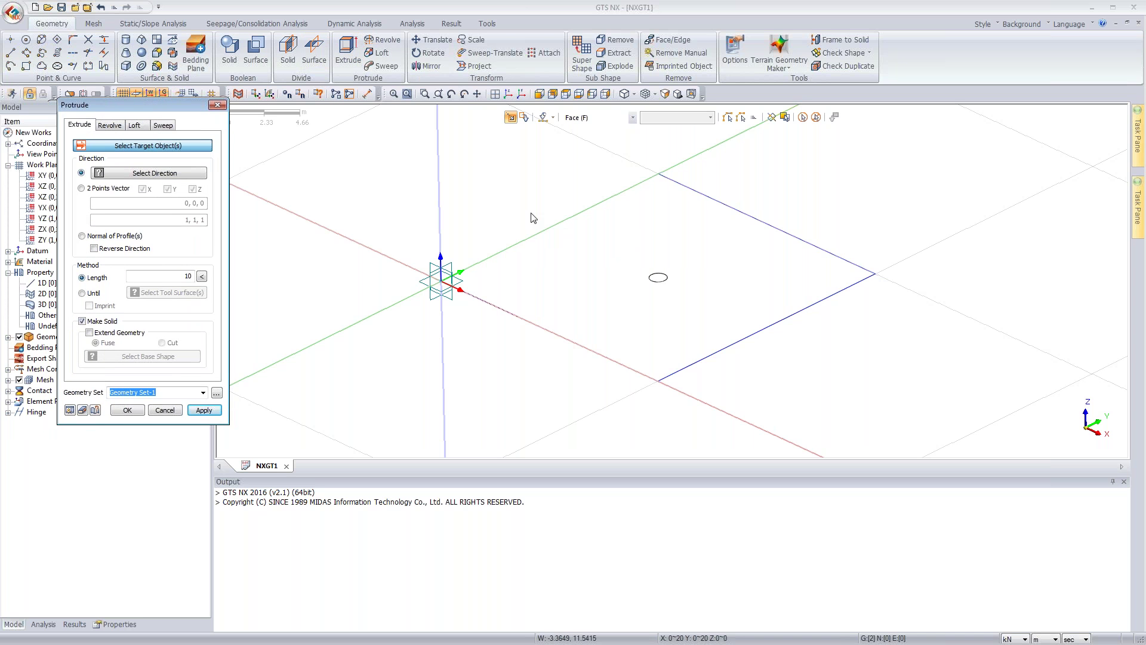
click(942, 109)
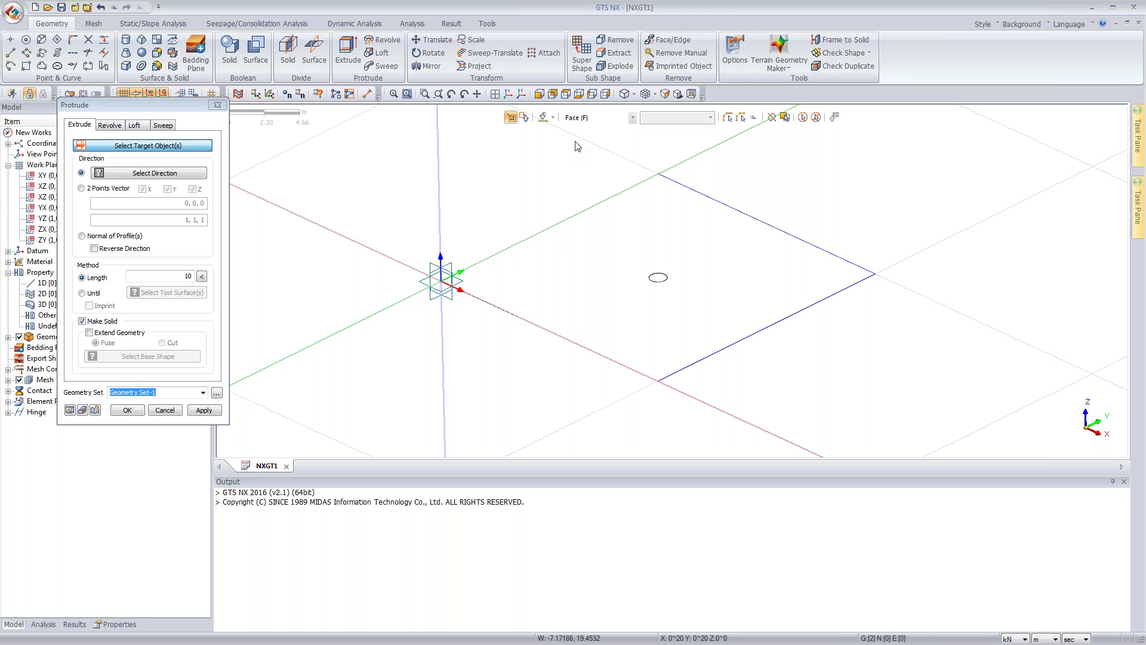
click(596, 120)
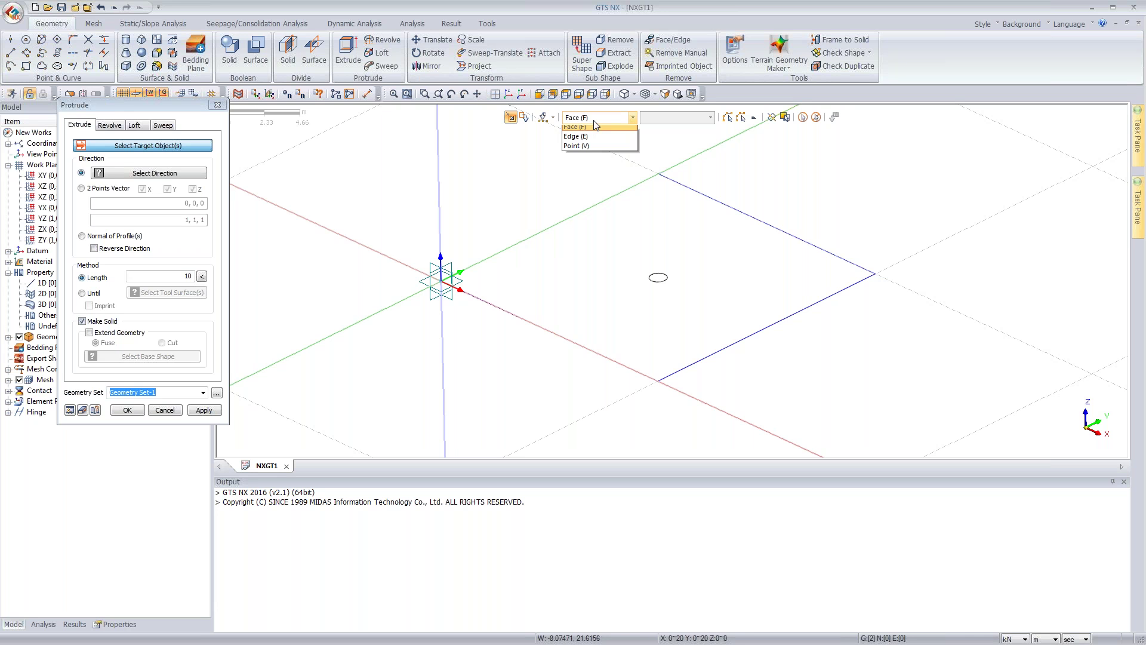
click(590, 130)
click(583, 212)
click(134, 174)
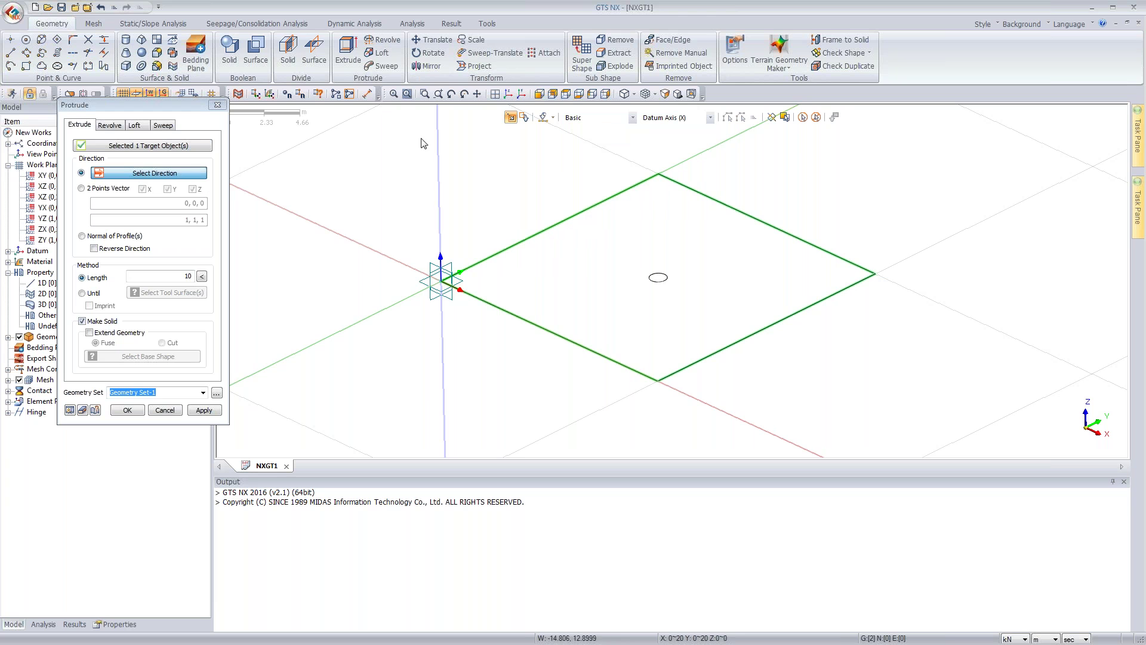
click(439, 179)
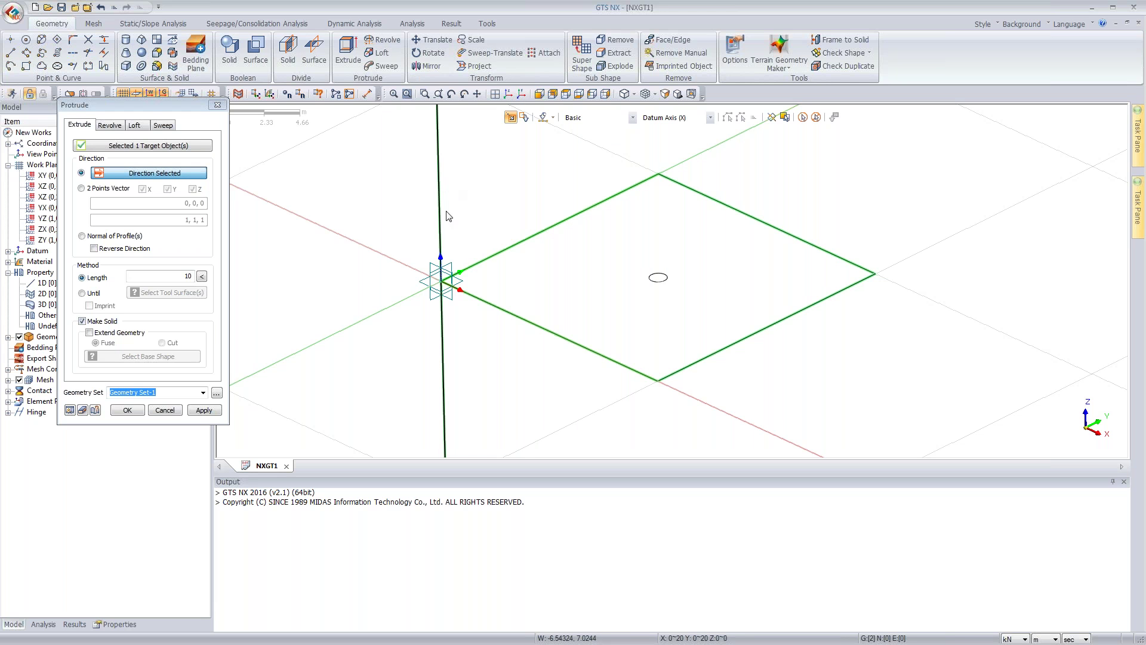
click(187, 276)
double_click(187, 276)
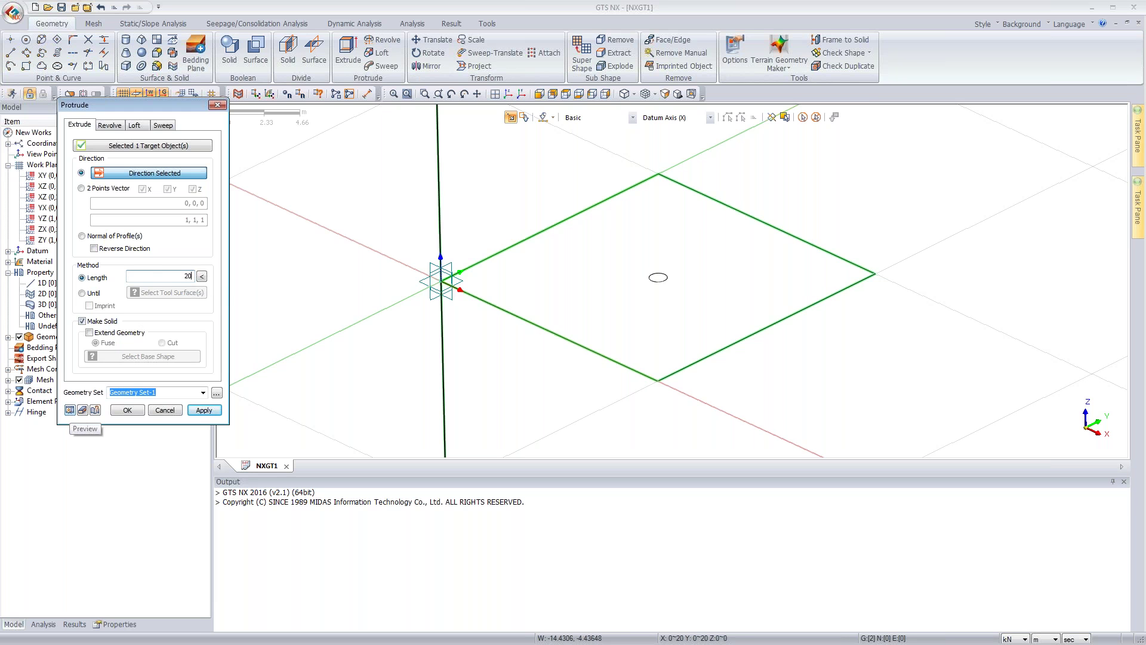
click(70, 409)
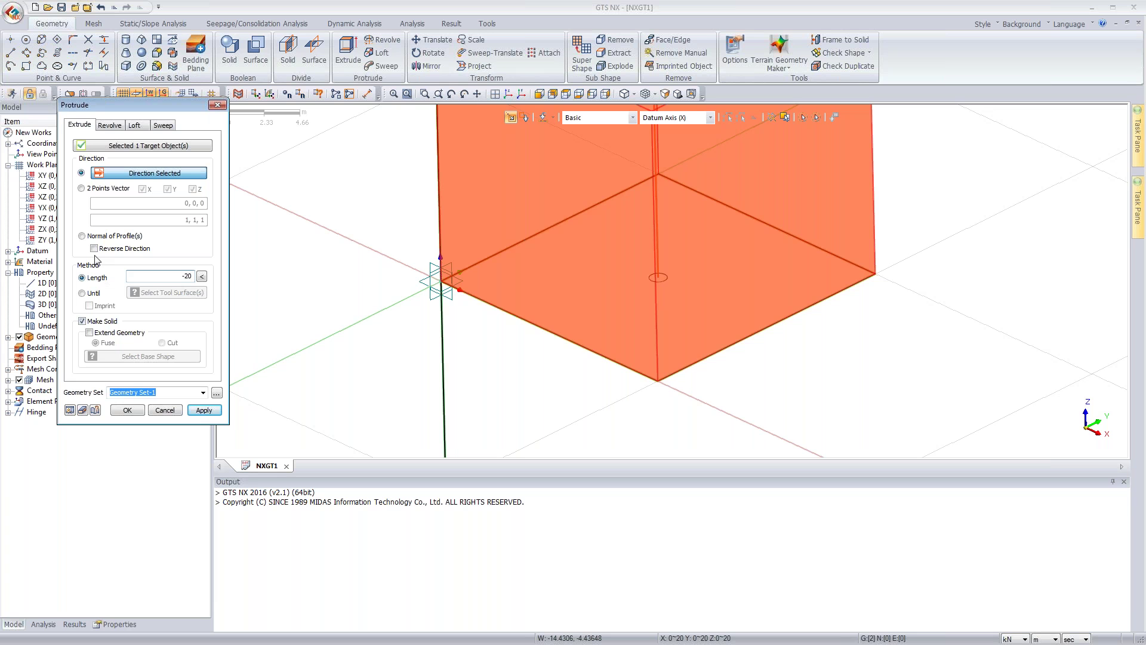
click(70, 411)
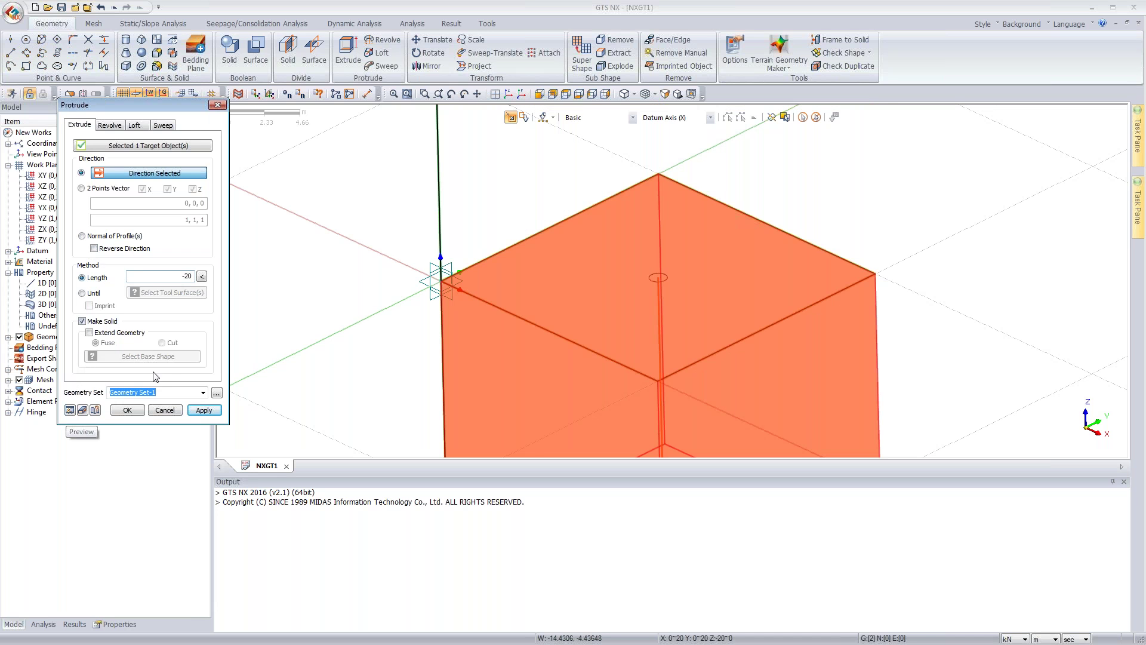
drag(156, 392, 120, 394)
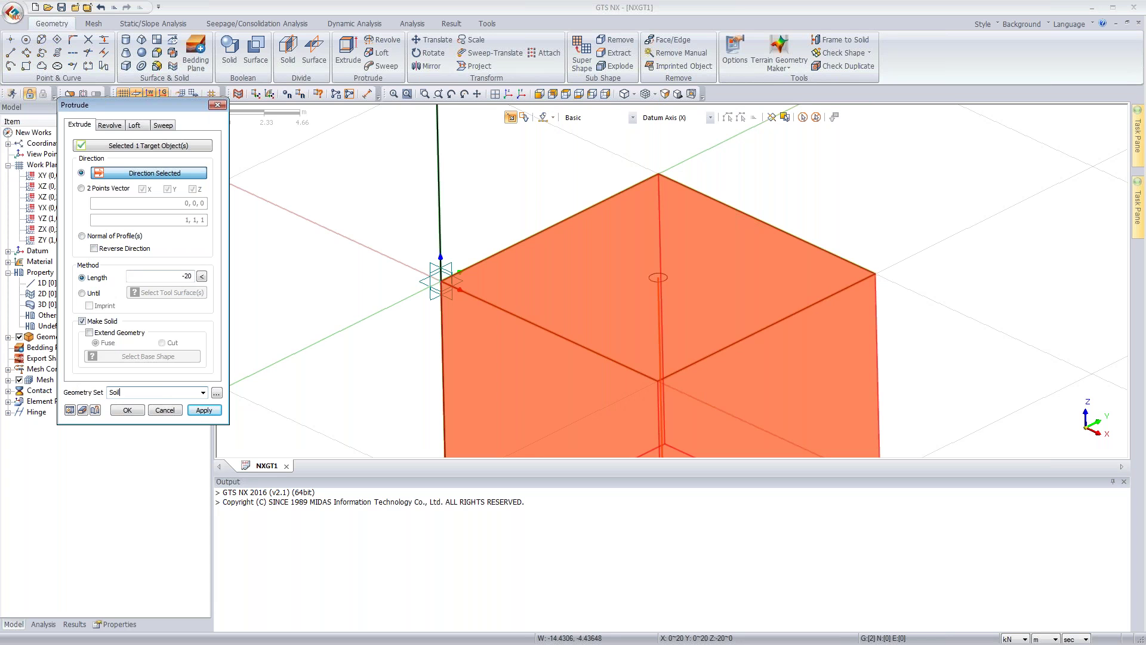
click(203, 409)
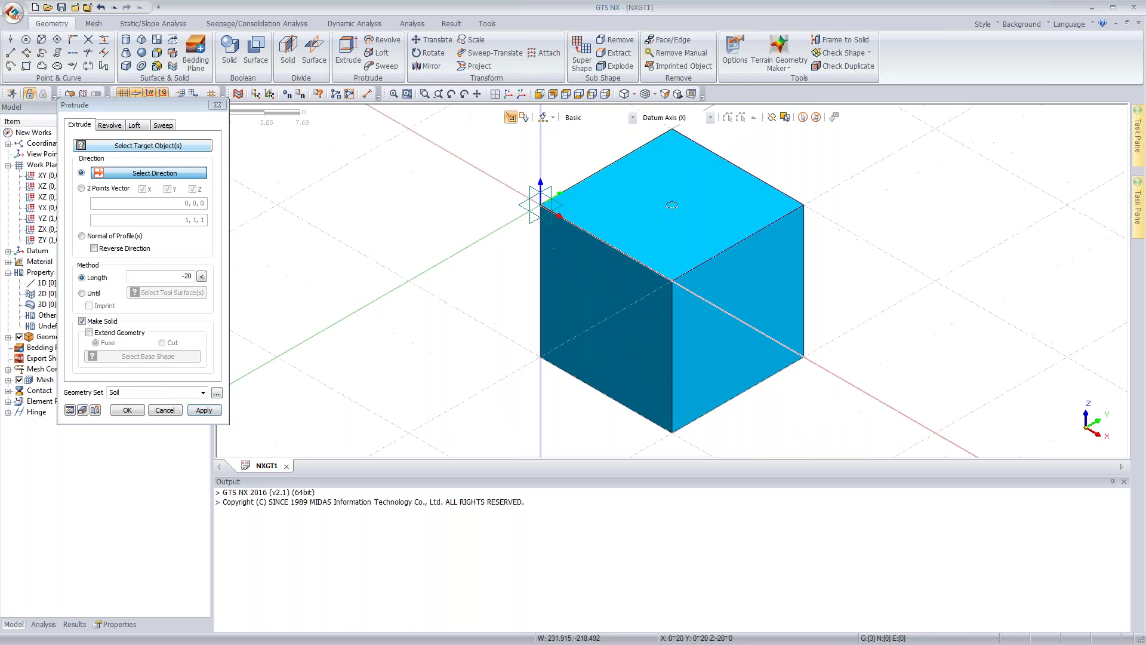
Step: Extrude the central circle by -10 along the vertical Z axis as a solid in a geometry set named Pile
click(158, 145)
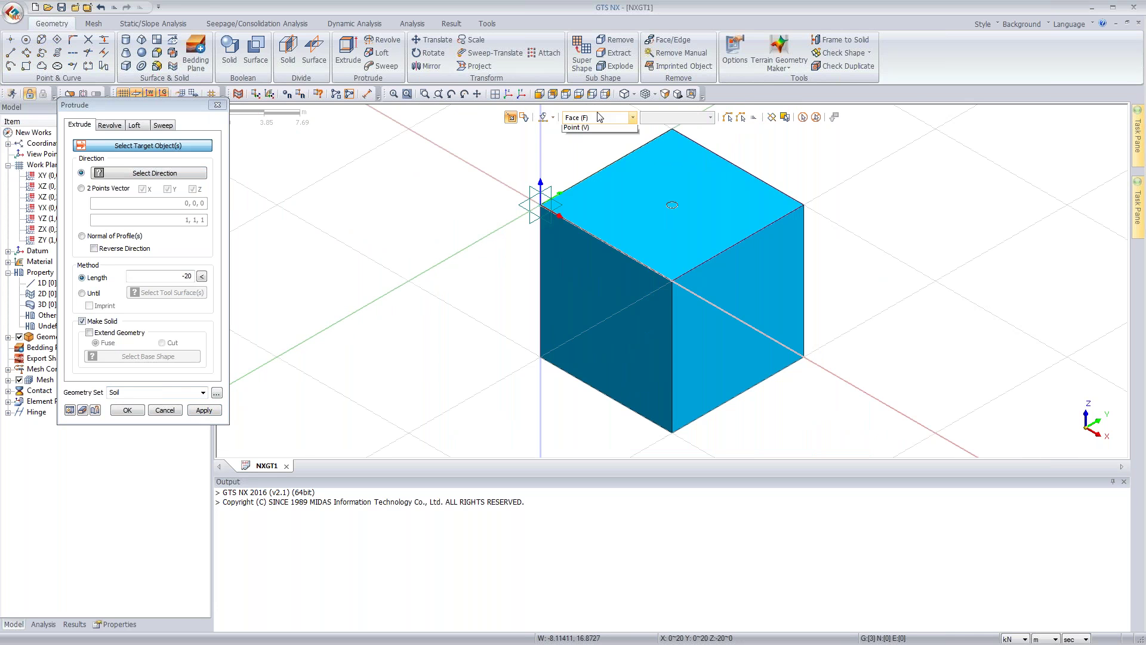
click(597, 118)
click(582, 139)
click(671, 206)
click(150, 173)
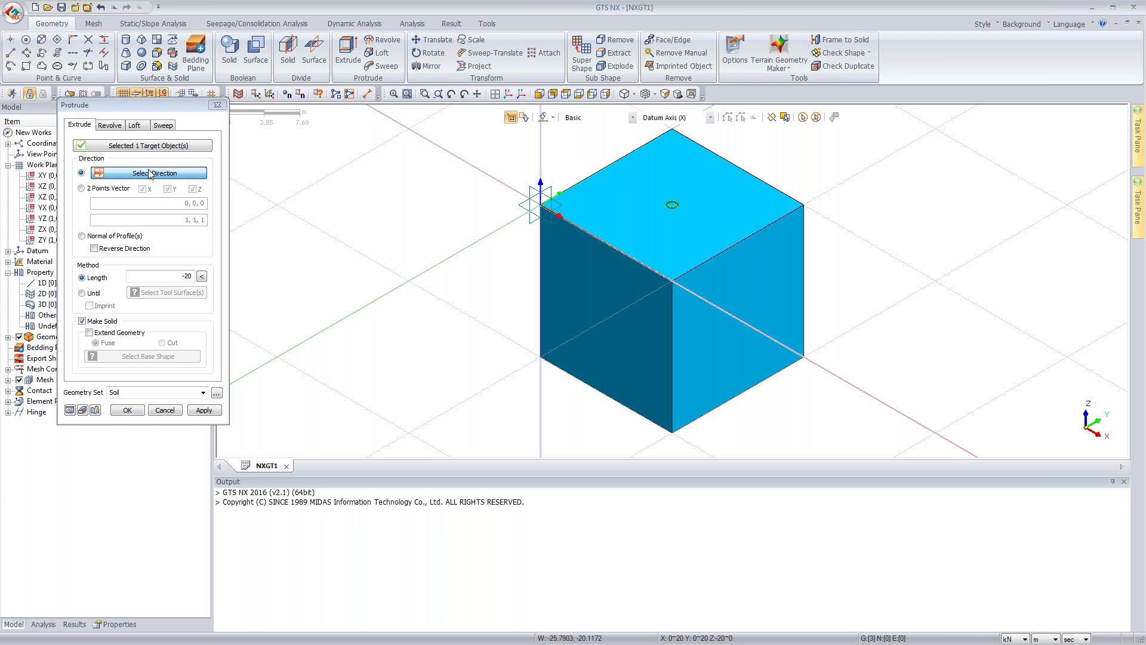
click(540, 154)
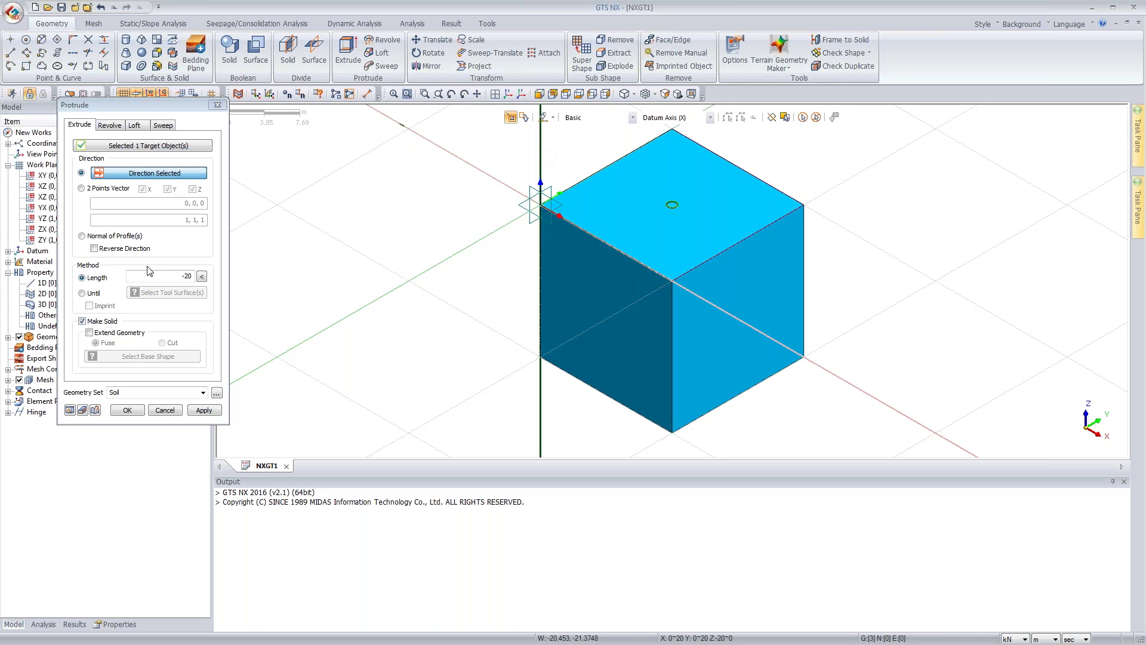
click(187, 277)
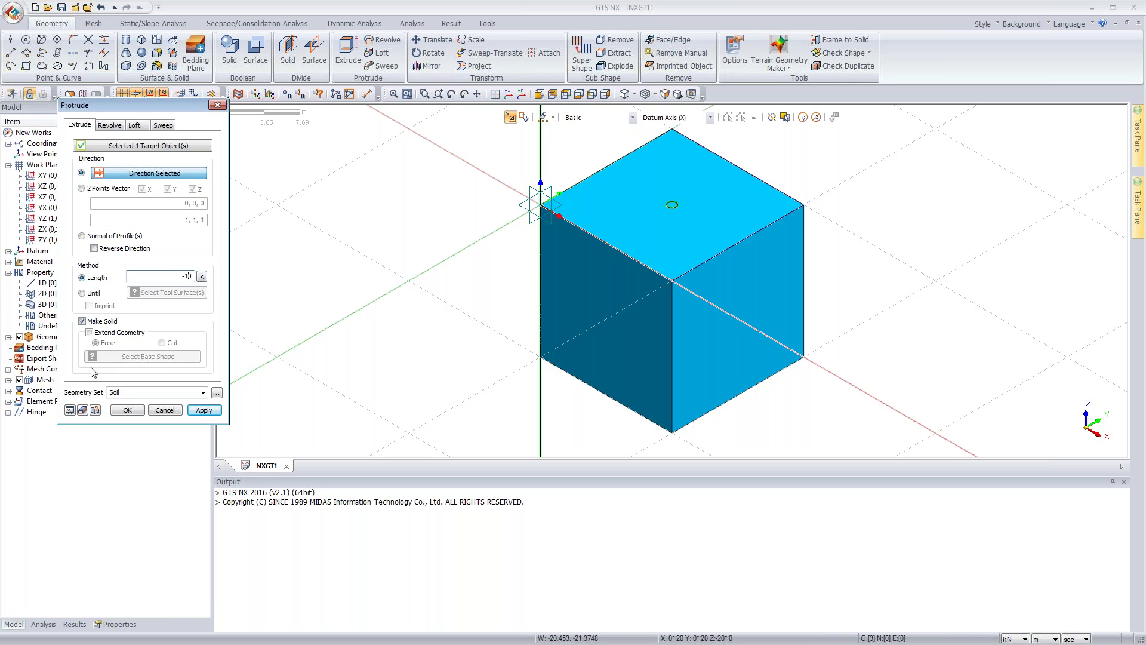
click(116, 393)
click(69, 410)
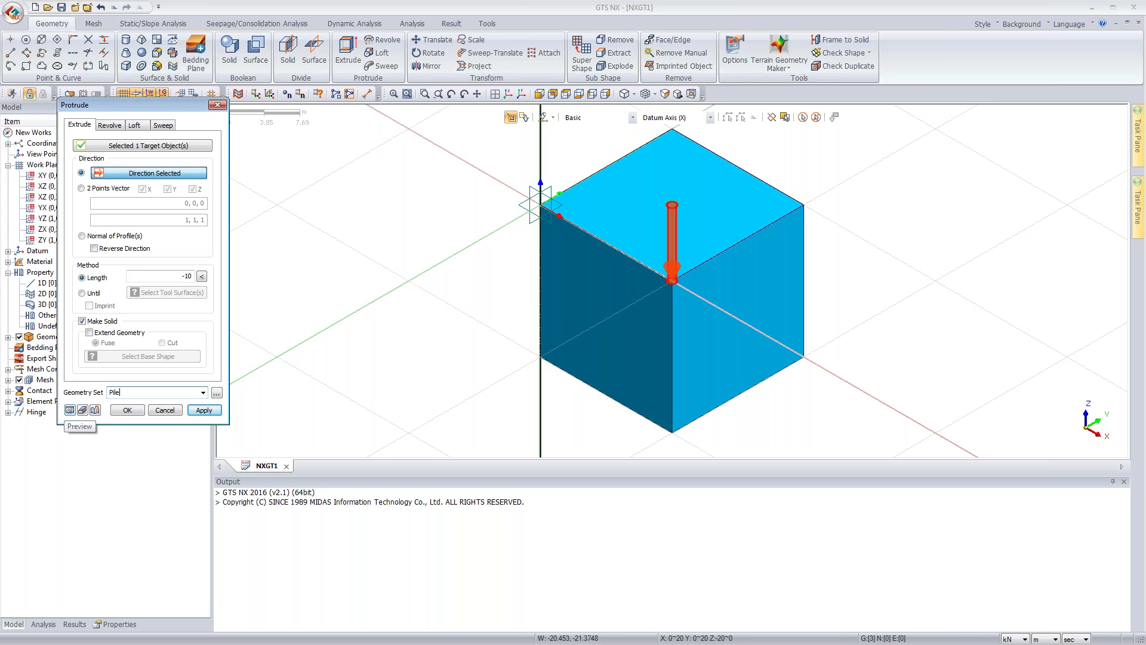
click(128, 410)
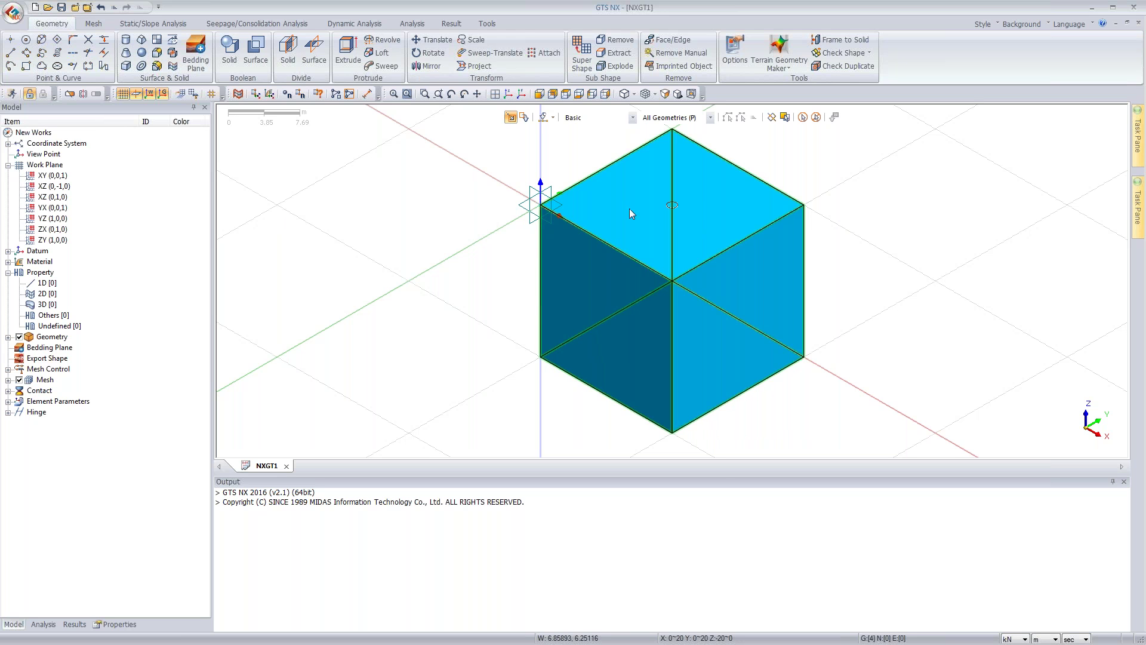
click(230, 62)
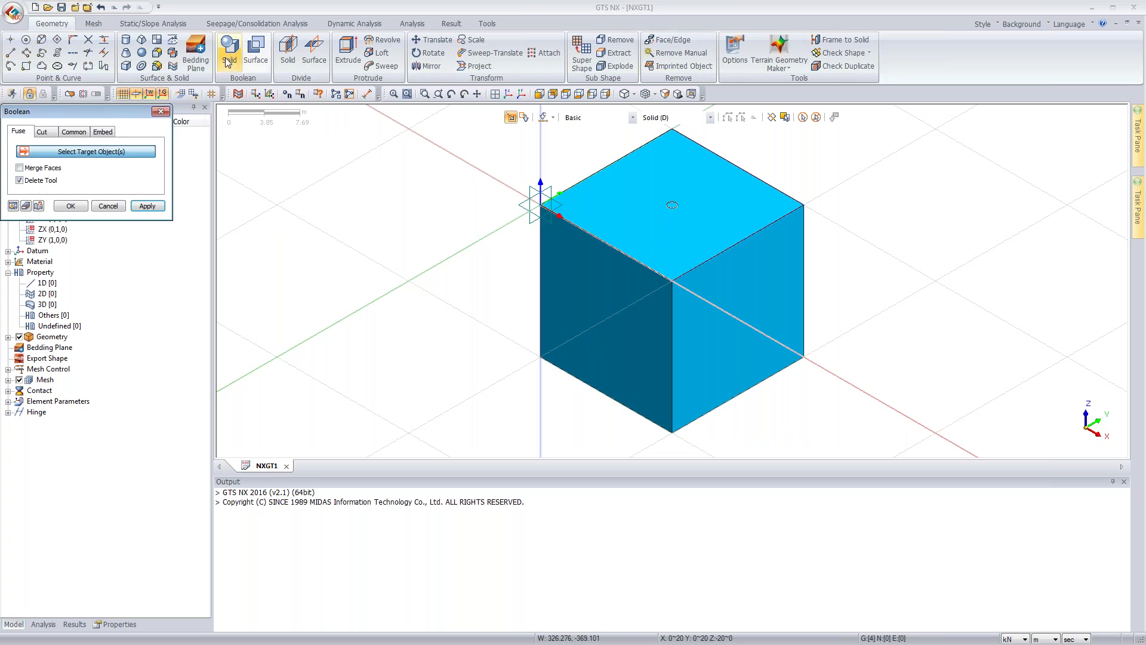
click(42, 133)
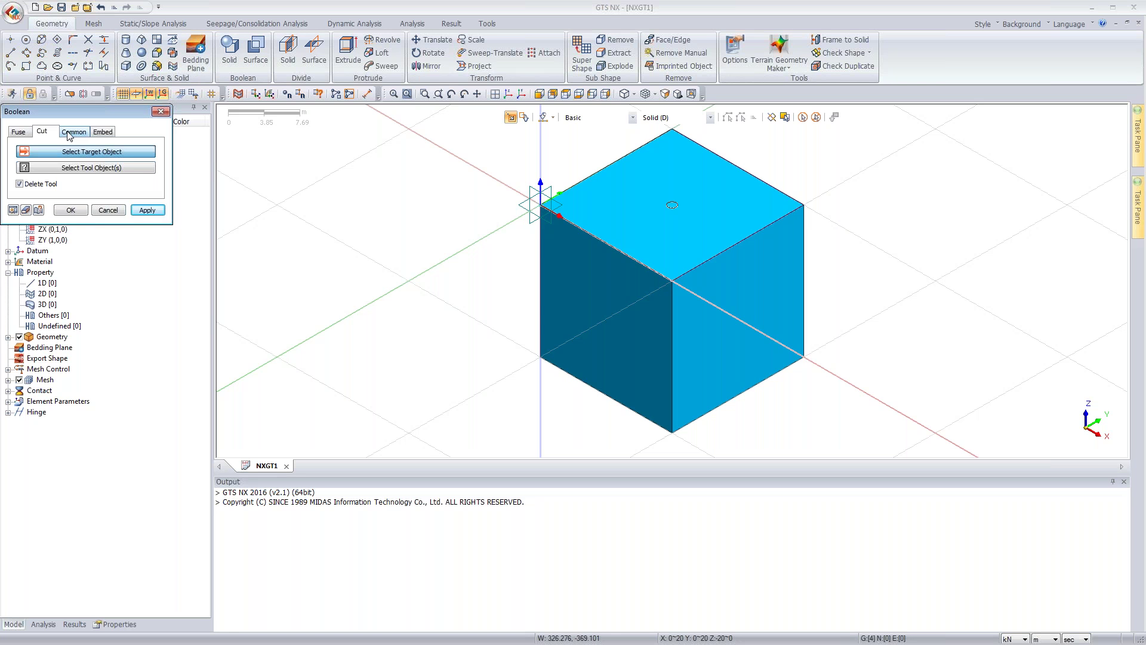
click(642, 203)
click(647, 205)
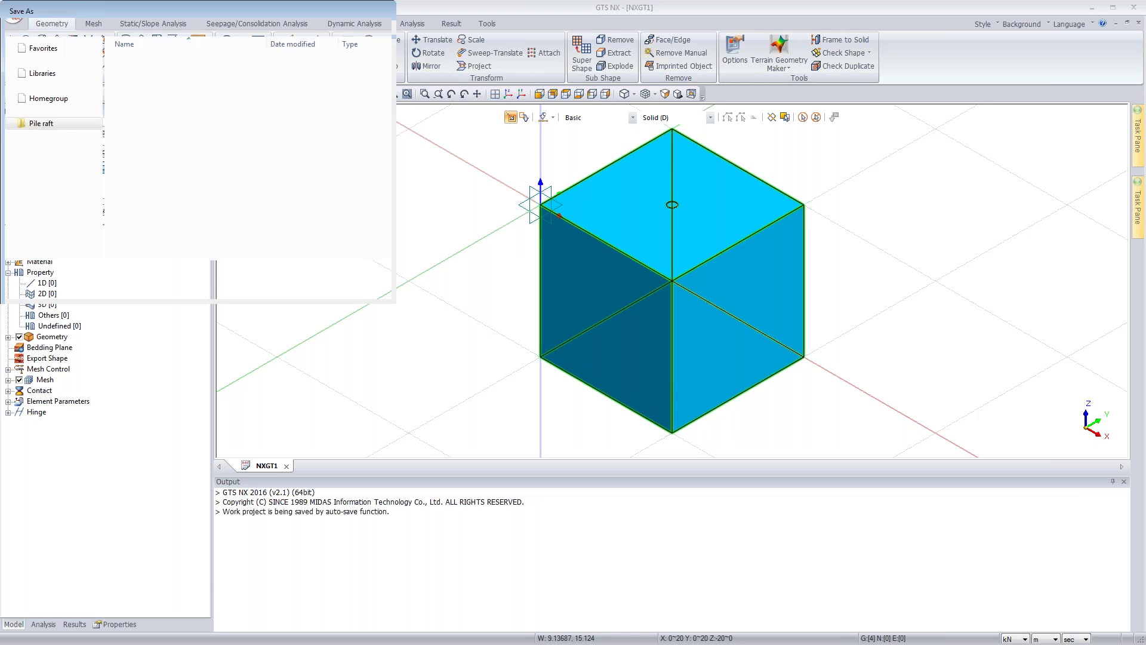
Step: Save the project as "Pile -1" in the Pile raft folder
text(P)
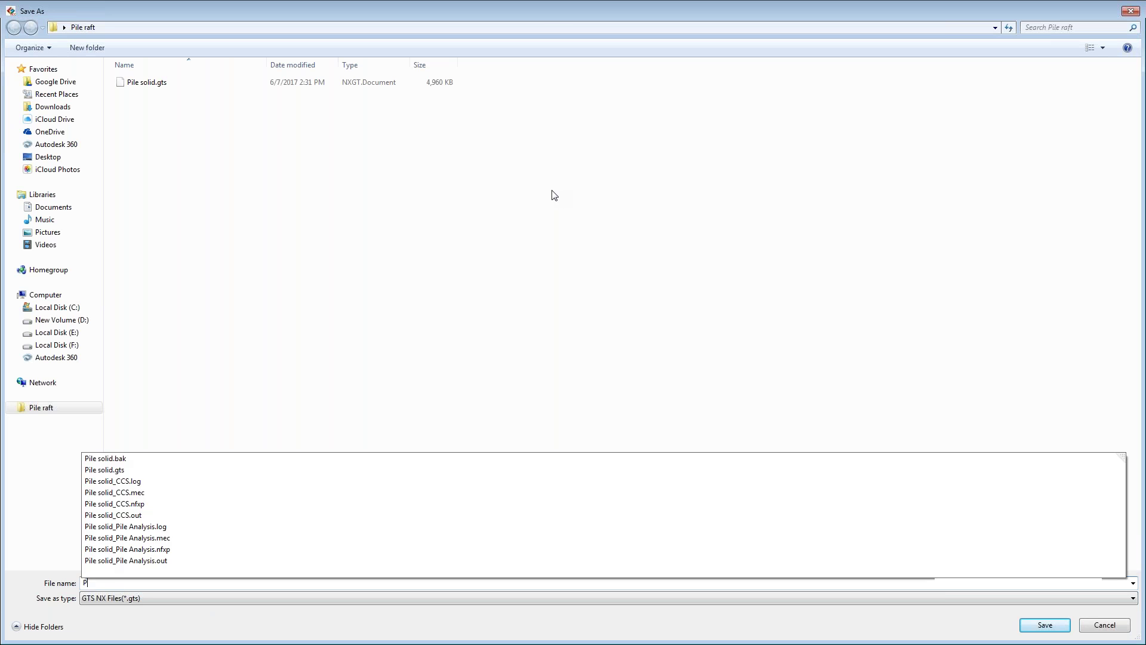
text(ile raf)
key(BackSpace)
key(BackSpace)
key(BackSpace)
text(-)
key(Return)
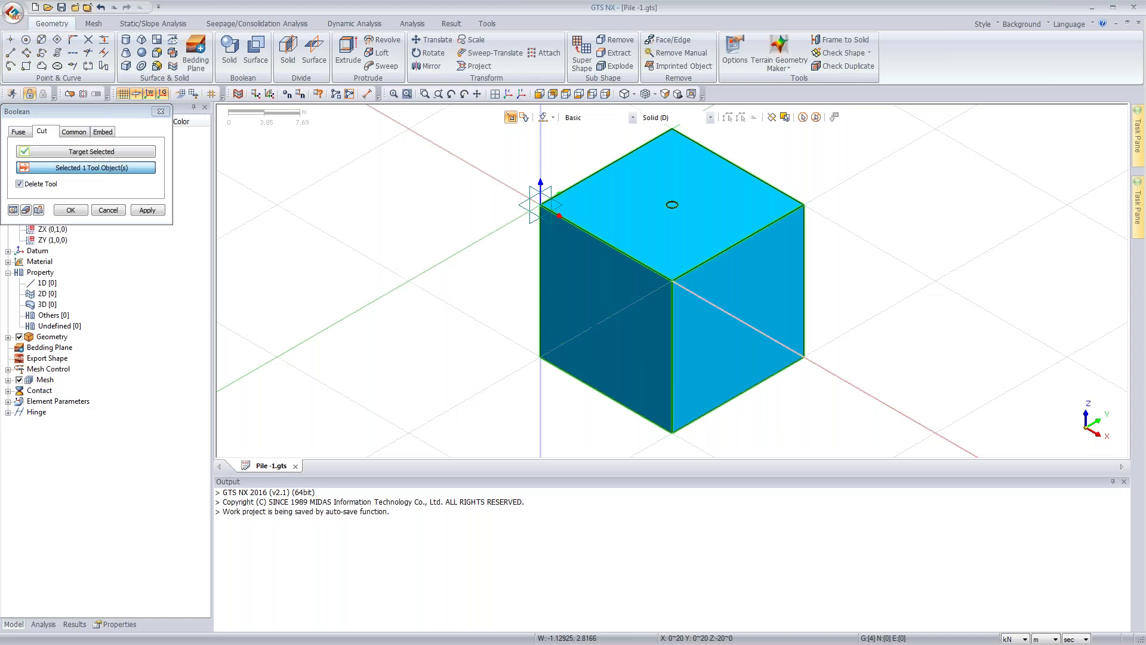
Step: Leave the Boolean cut and use Auto Connect with the Boolean method to share faces between the soil and pile solids
click(161, 111)
click(173, 66)
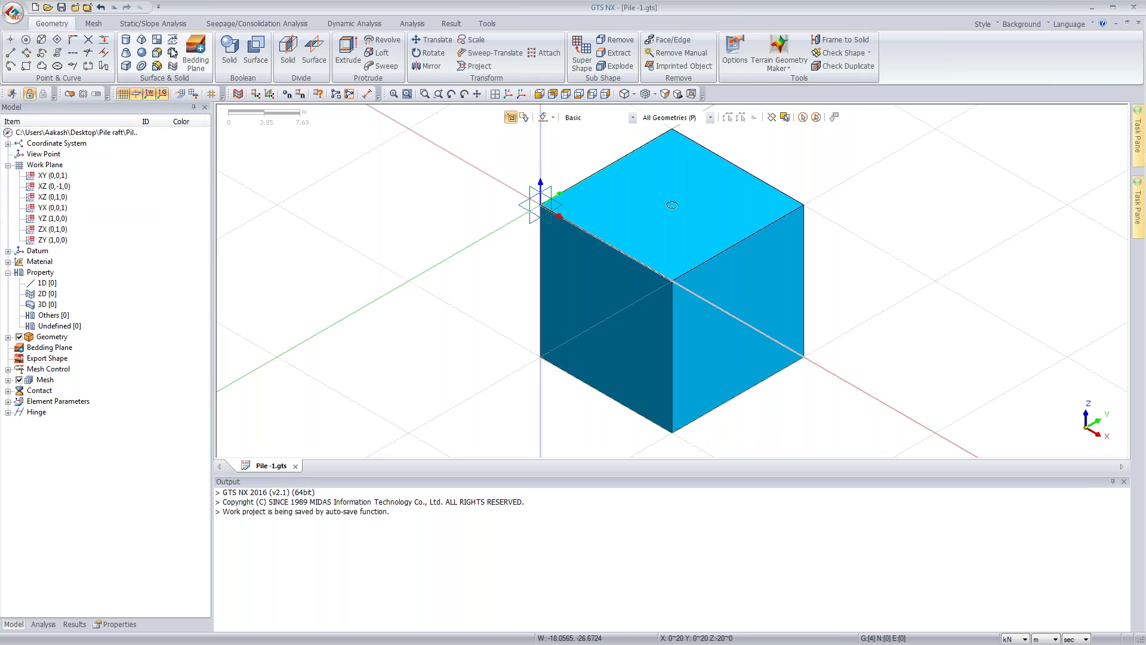
click(69, 153)
click(66, 168)
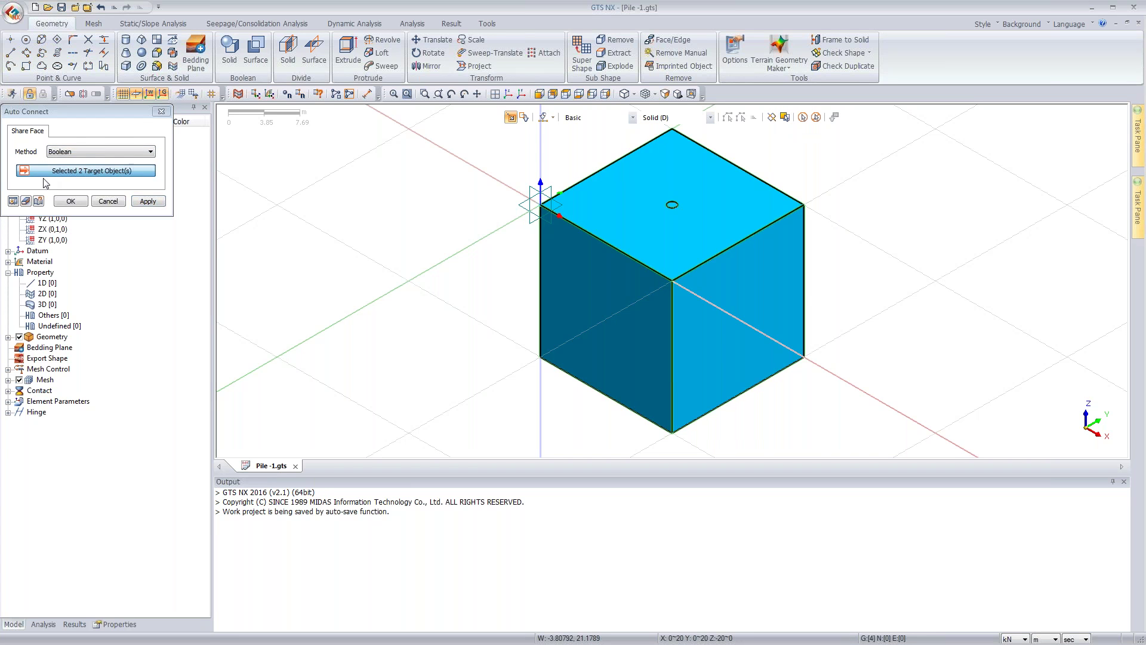
click(70, 201)
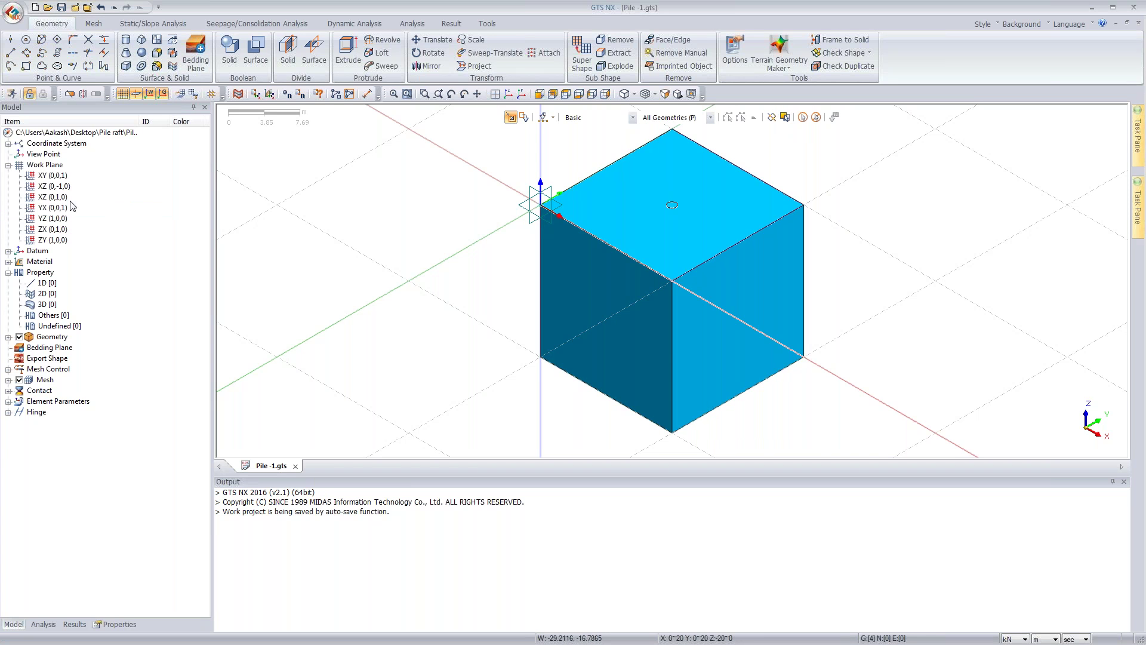
Step: Examine the Soil and Pile geometry sets and temporarily hide the pile solid to check the soil block around it
click(8, 261)
click(8, 262)
click(9, 337)
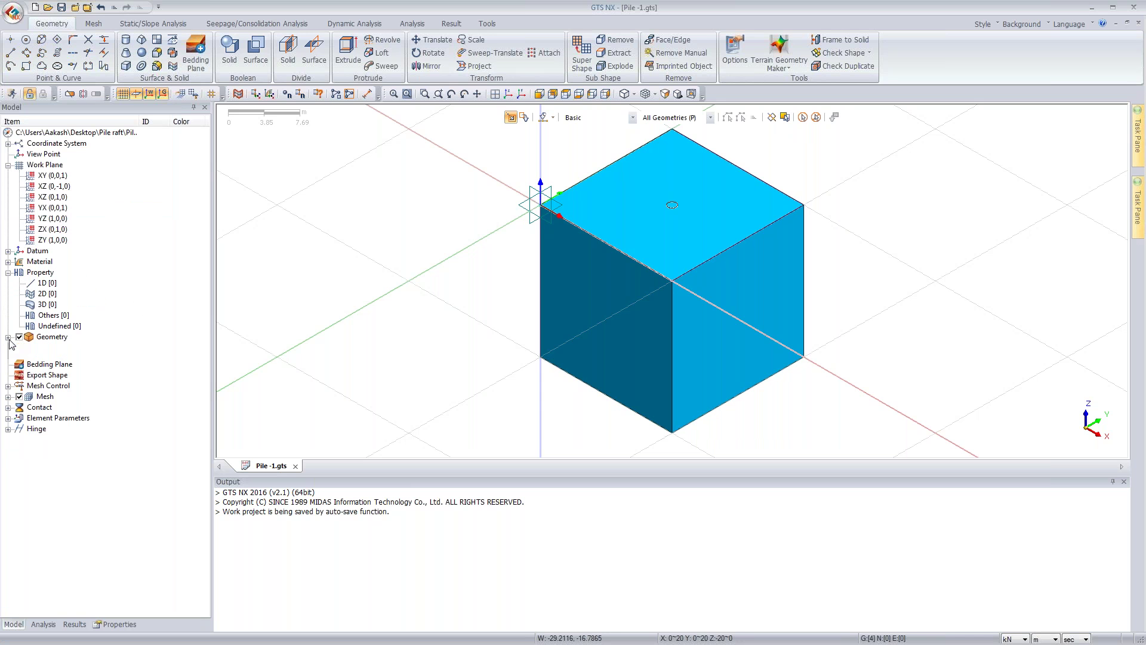
click(20, 359)
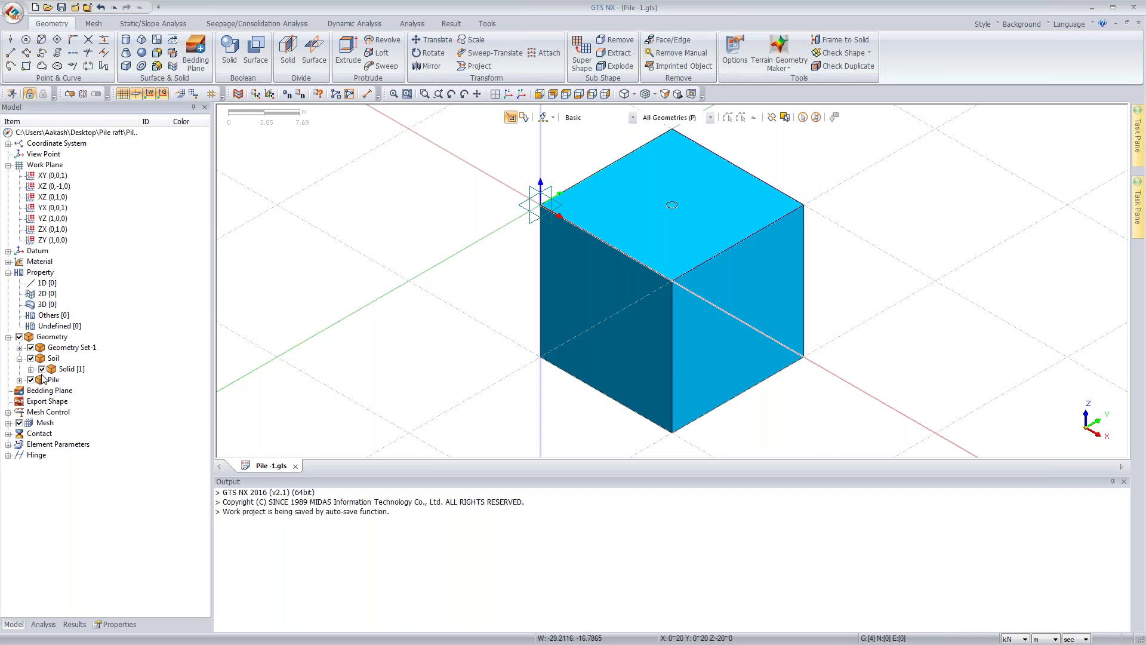
click(19, 380)
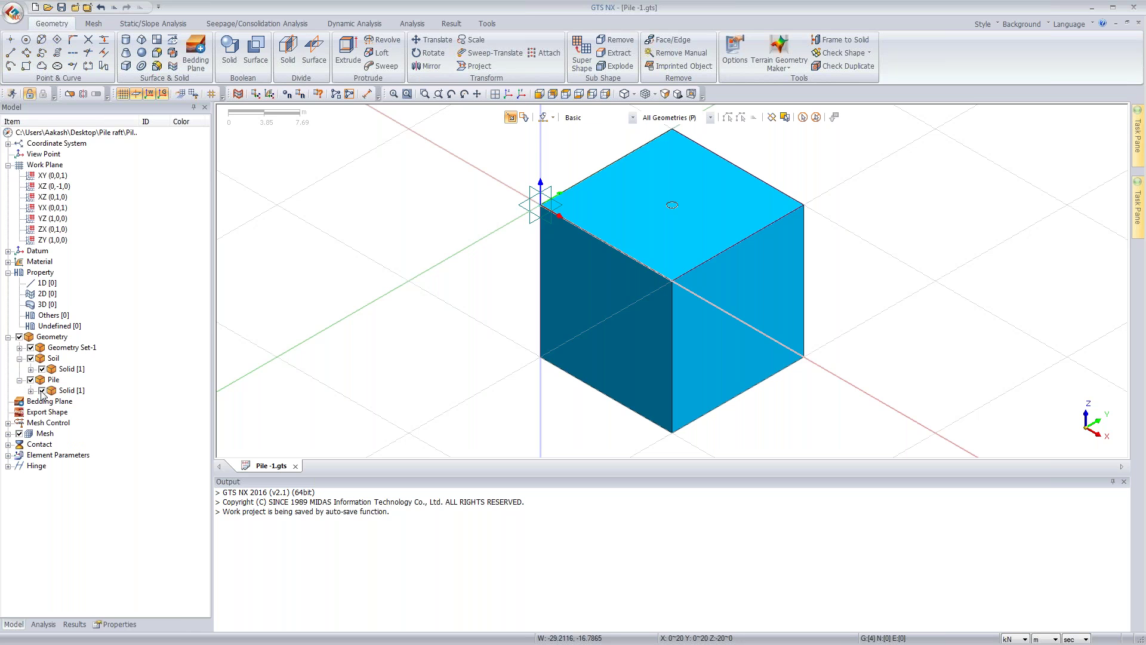
middle_drag(656, 265, 677, 243)
scroll(669, 257, up, 3)
click(42, 391)
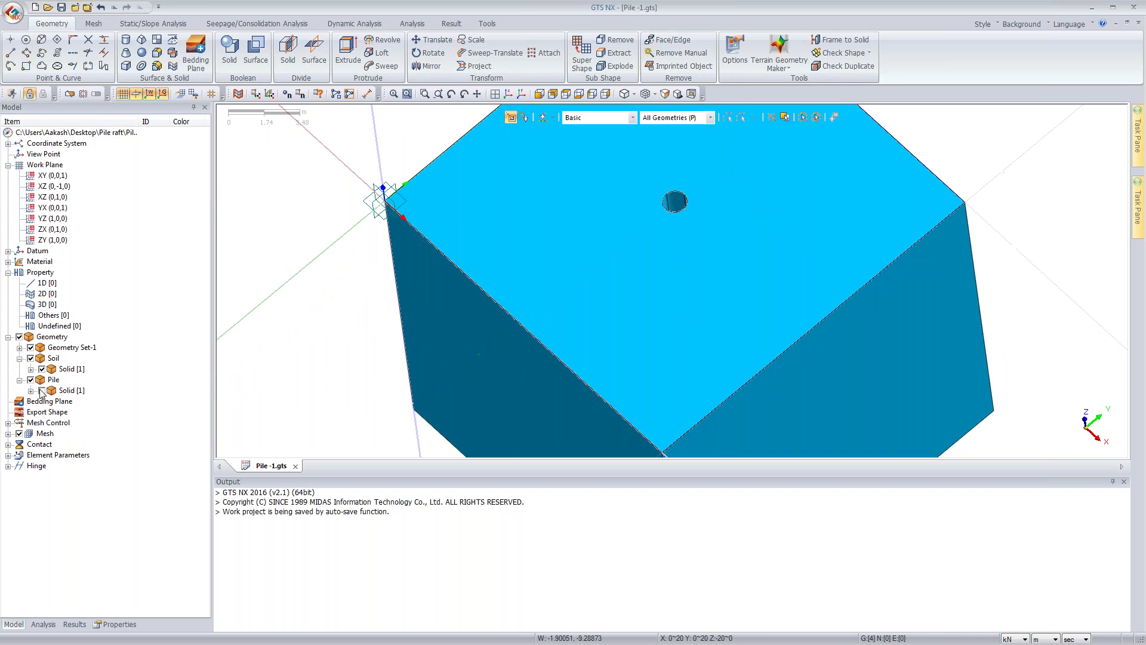
click(509, 95)
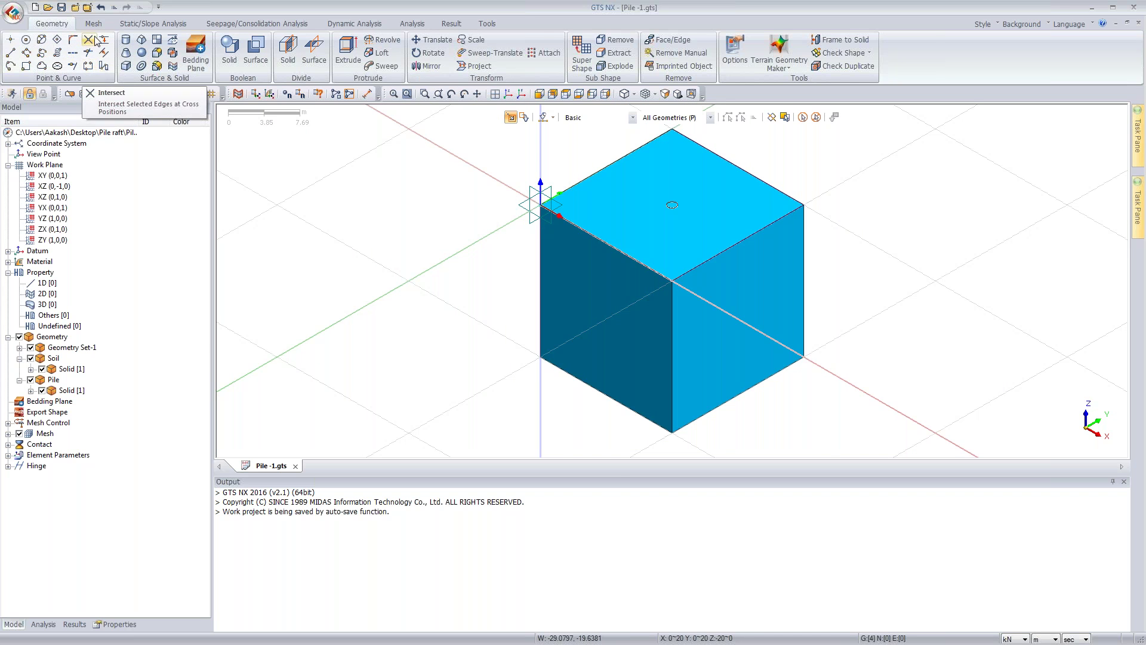
Step: Start a new isotropic material named Pile with the Elastic model type
click(94, 26)
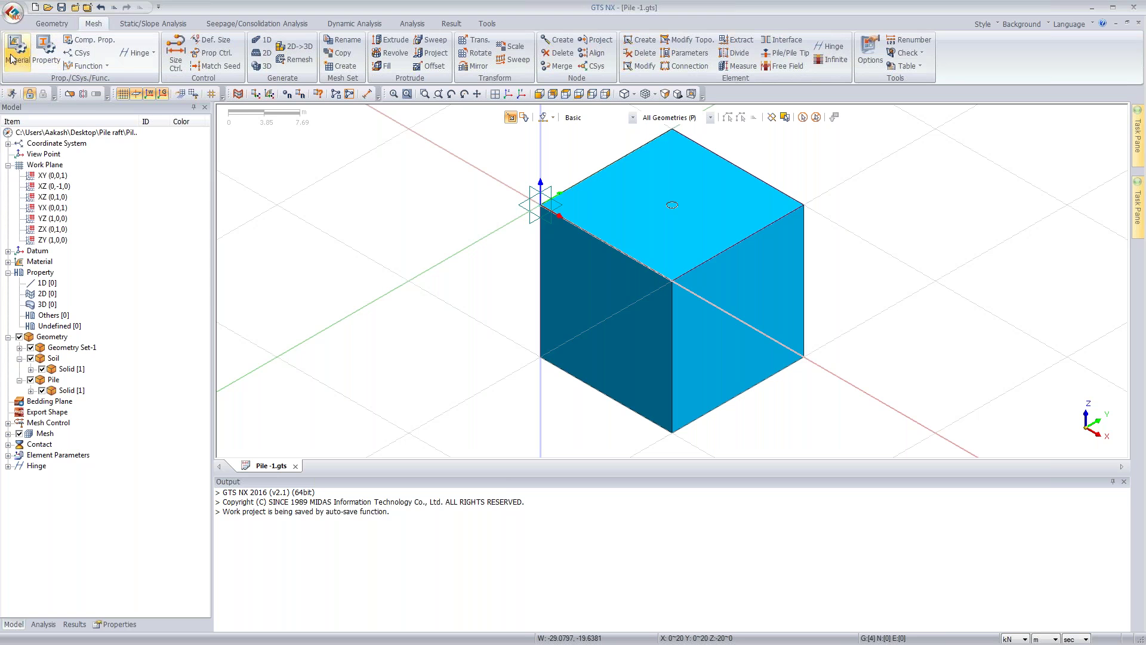
click(12, 58)
click(239, 131)
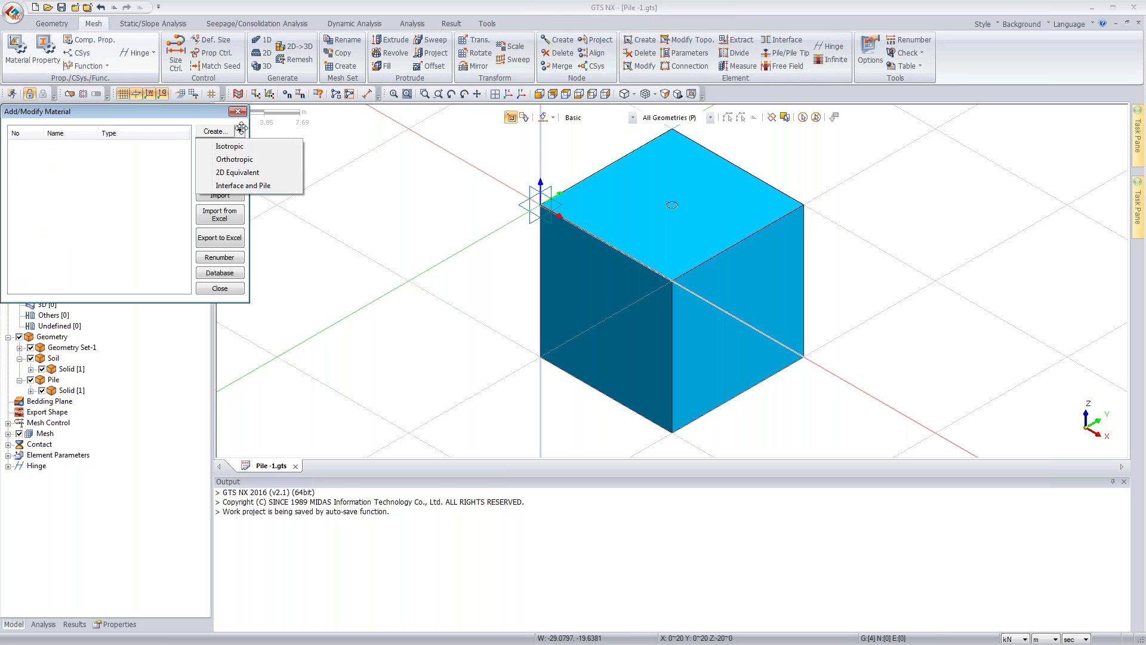
click(229, 146)
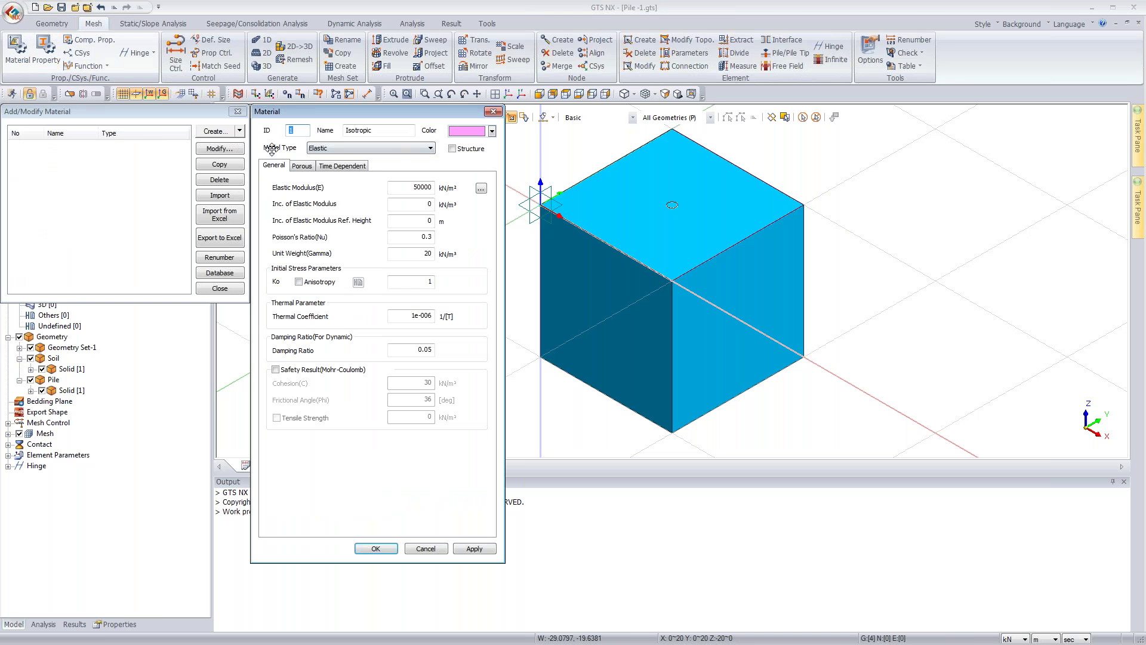
click(343, 148)
click(343, 157)
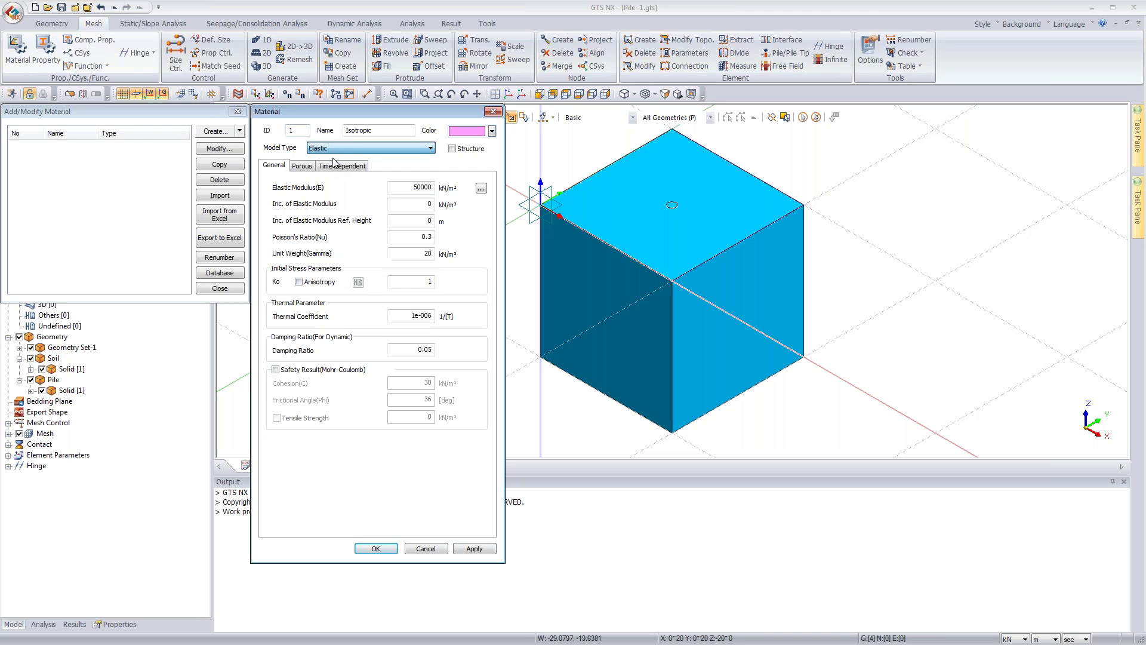
click(385, 130)
text(Pile)
Step: Set the Pile material's elastic modulus to 2e7 kN/m², Poisson's ratio to 0.2 and unit weight to 24 kN/m³, and add it
click(390, 190)
text(2e7)
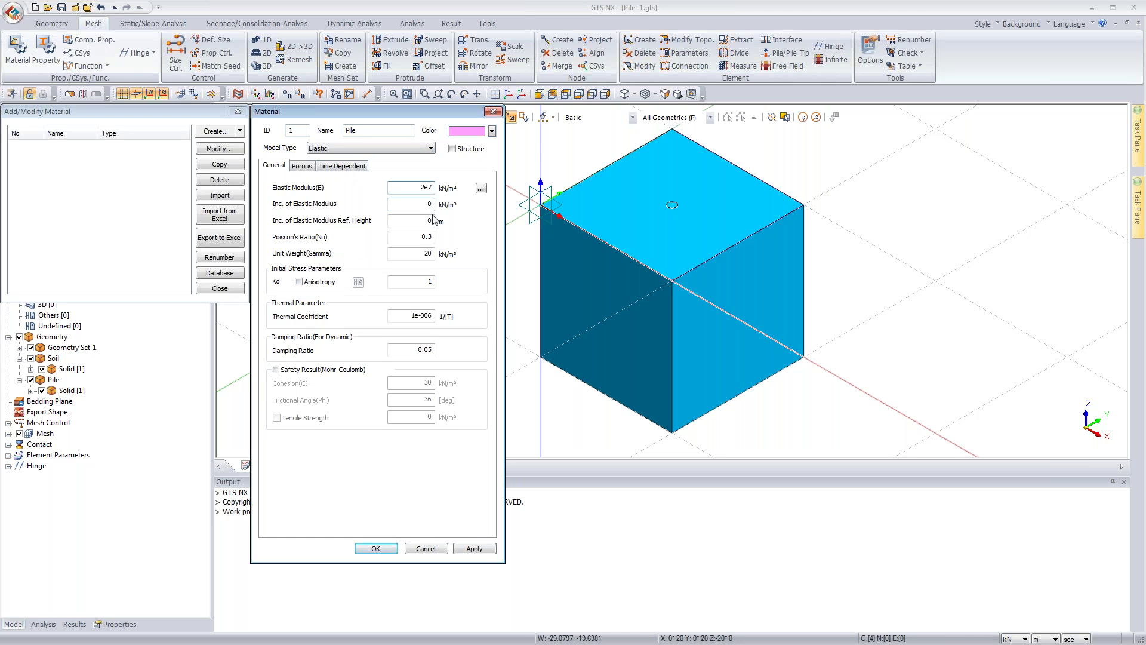
click(420, 238)
text(0.2)
key(Tab)
text(24)
click(474, 549)
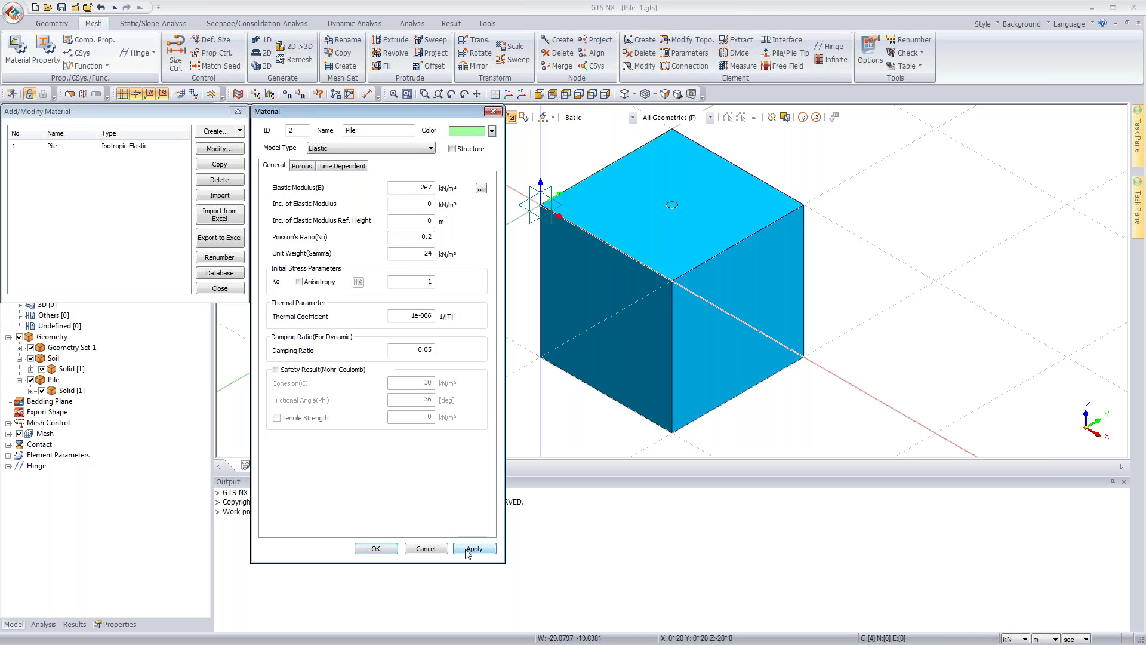
Step: Set up a second isotropic material named Soil with the Mohr-Coulomb model and an elastic modulus of 500000 kN/m²
click(327, 151)
click(345, 184)
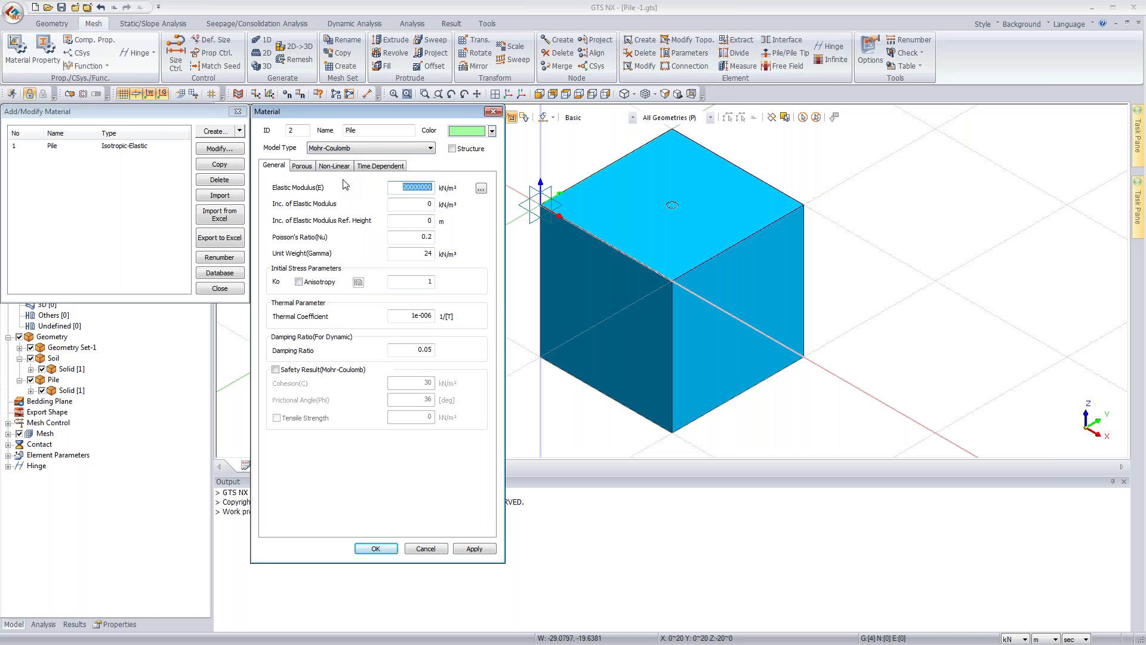
double_click(386, 126)
key(Tab)
key(Tab)
key(Tab)
key(Tab)
key(Tab)
text(500000)
Step: Enter the Soil material's Poisson's ratio, set its unit weight to 20 kN/m³, and accept its non-linear cohesion and friction parameters
key(Tab)
key(Tab)
key(Tab)
text(0.)
key(Tab)
text(20)
click(337, 167)
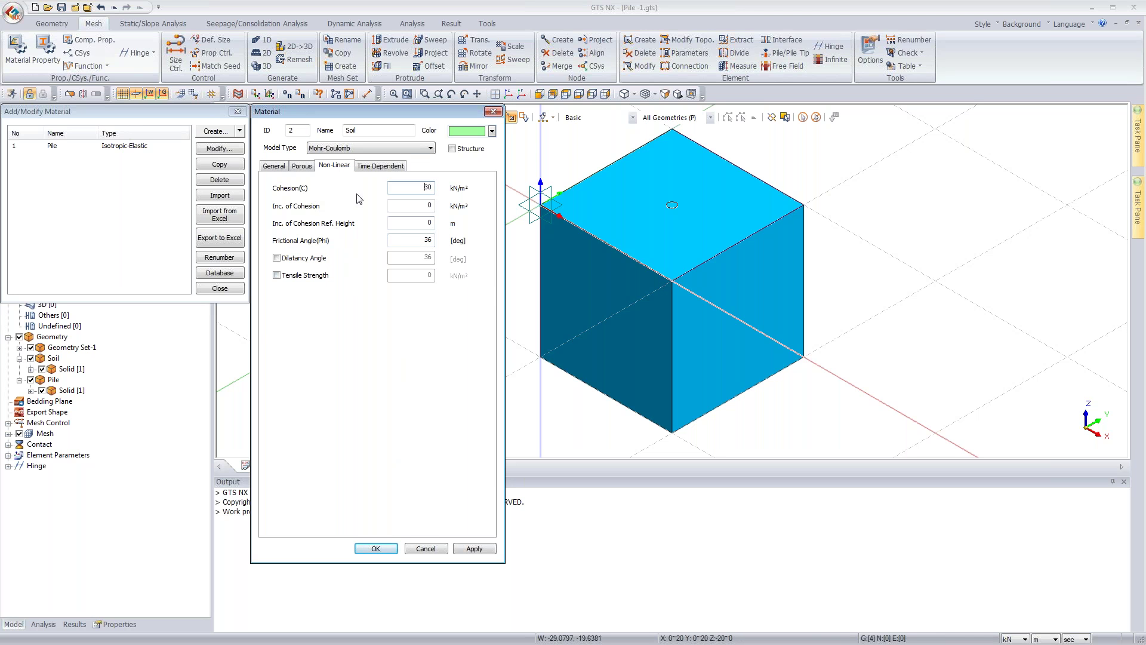
click(376, 549)
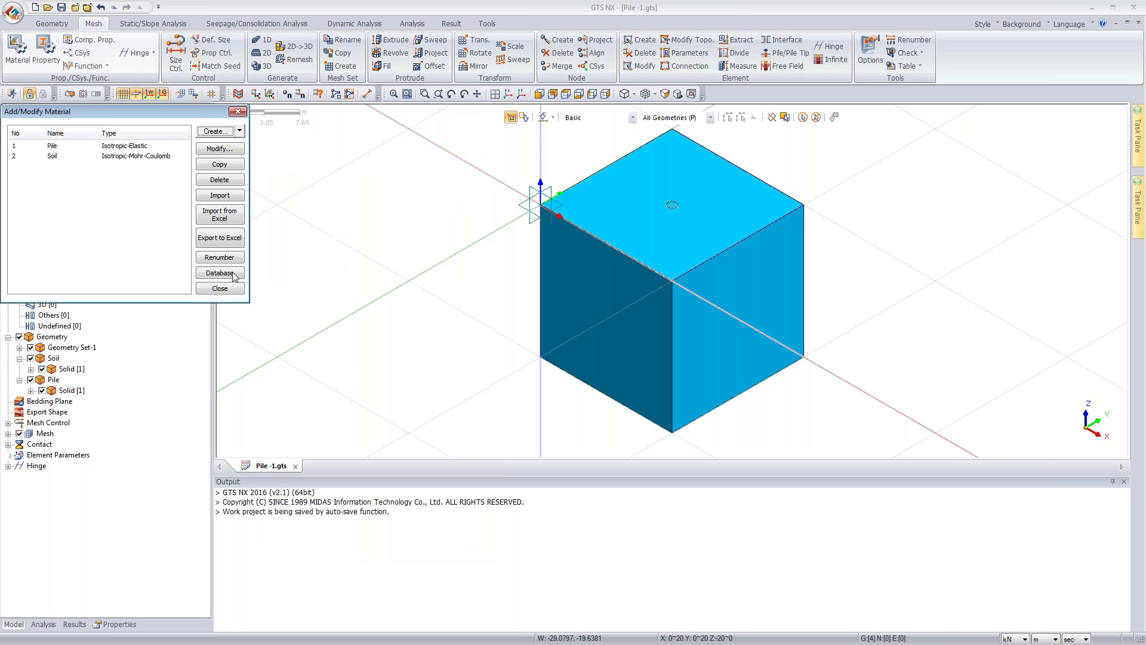
Step: Create a 3D solid property named Pile that uses the Pile material
click(212, 288)
click(46, 49)
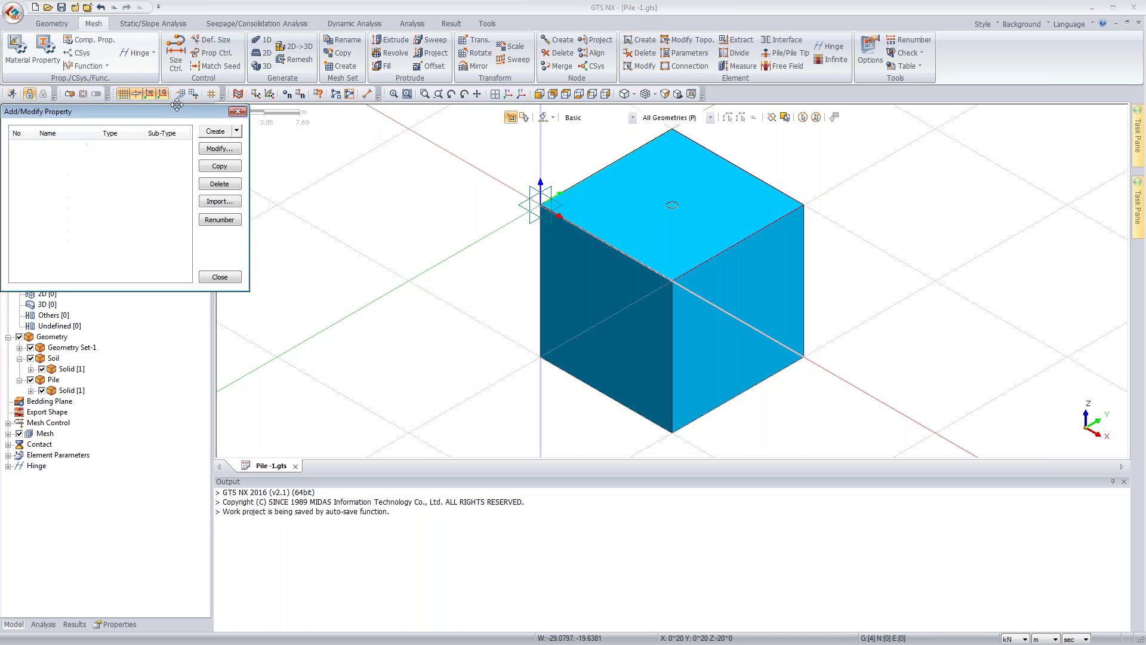
click(236, 132)
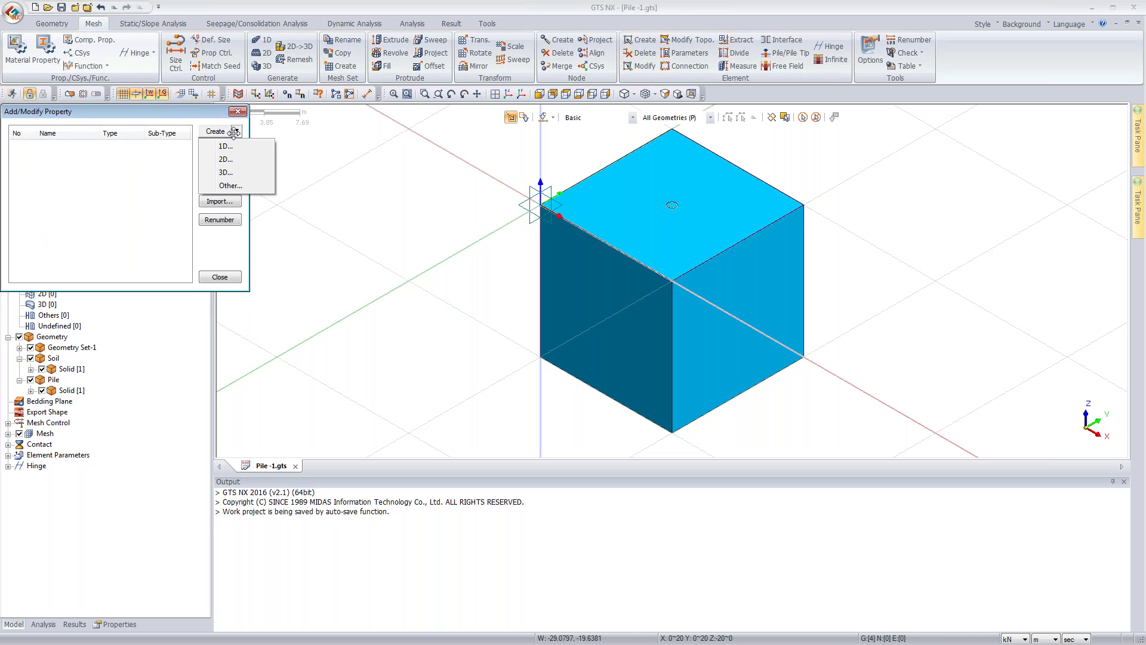
click(227, 173)
drag(416, 163, 345, 164)
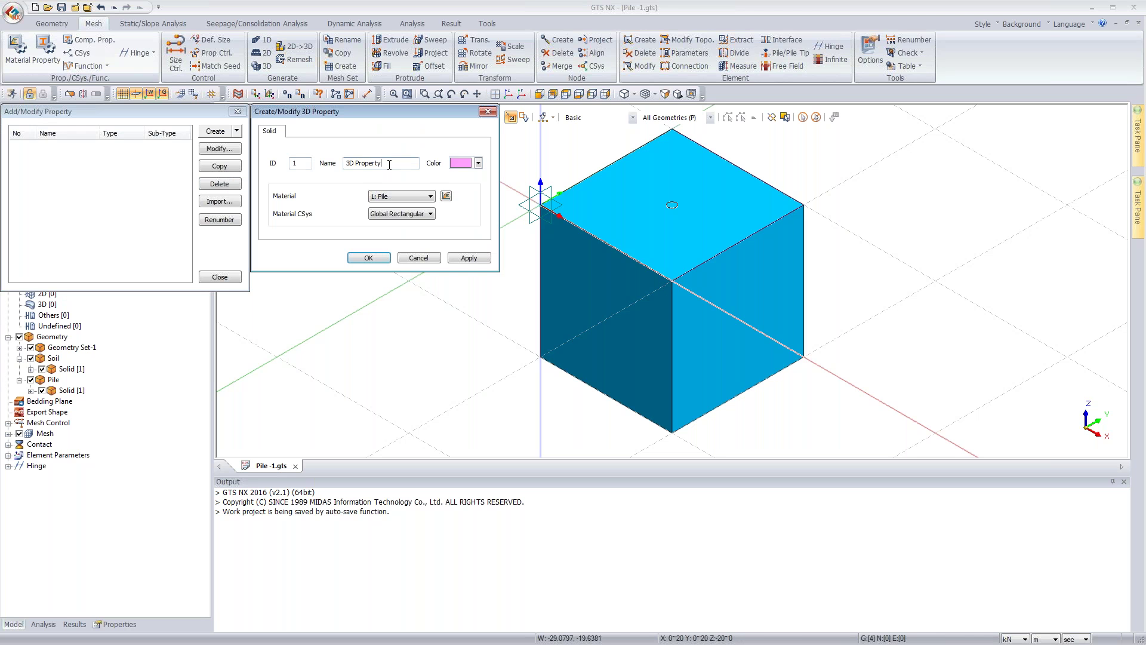
text(Pile)
click(469, 258)
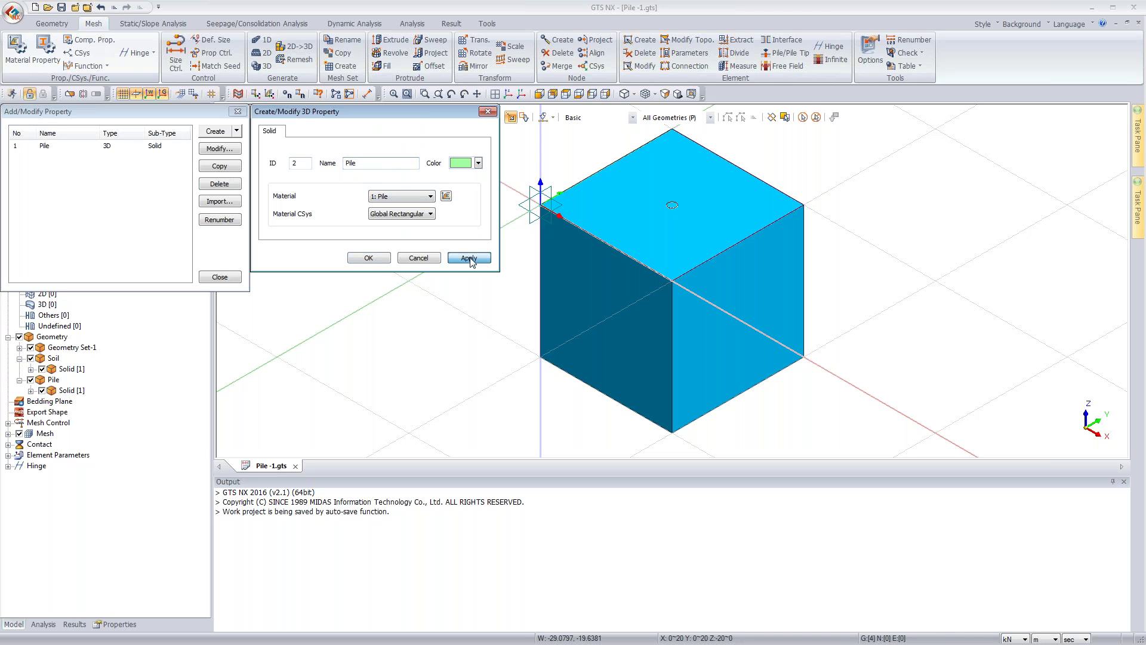
Step: Create a second 3D solid property named Soil that uses the Soil material, and finish the property definitions
click(392, 215)
click(338, 166)
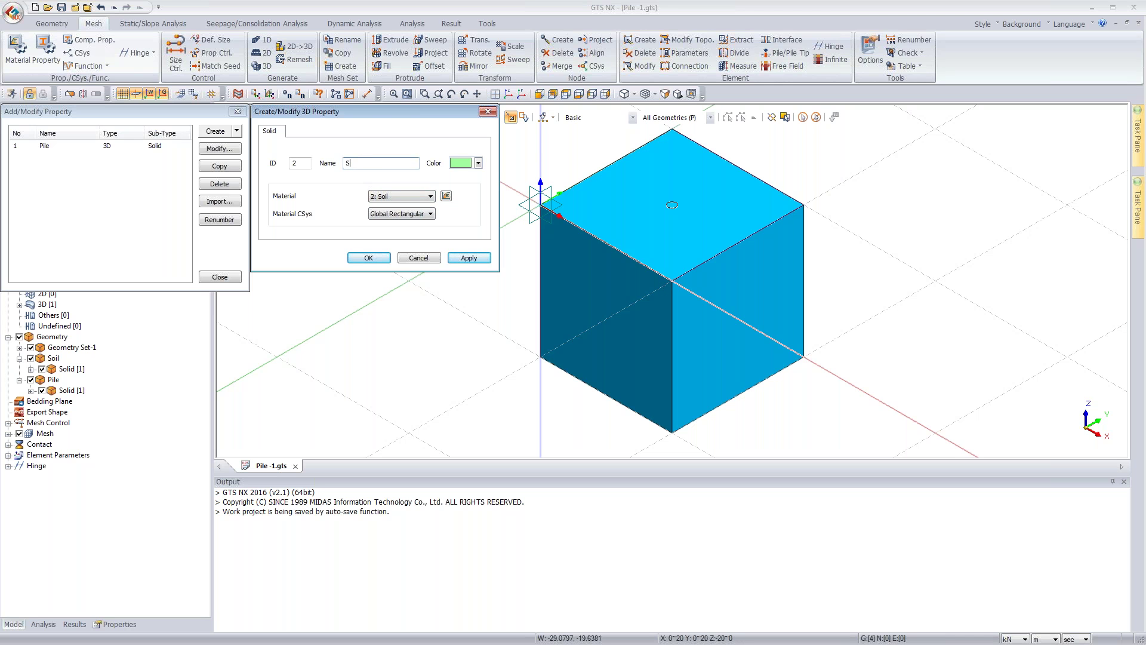
click(368, 257)
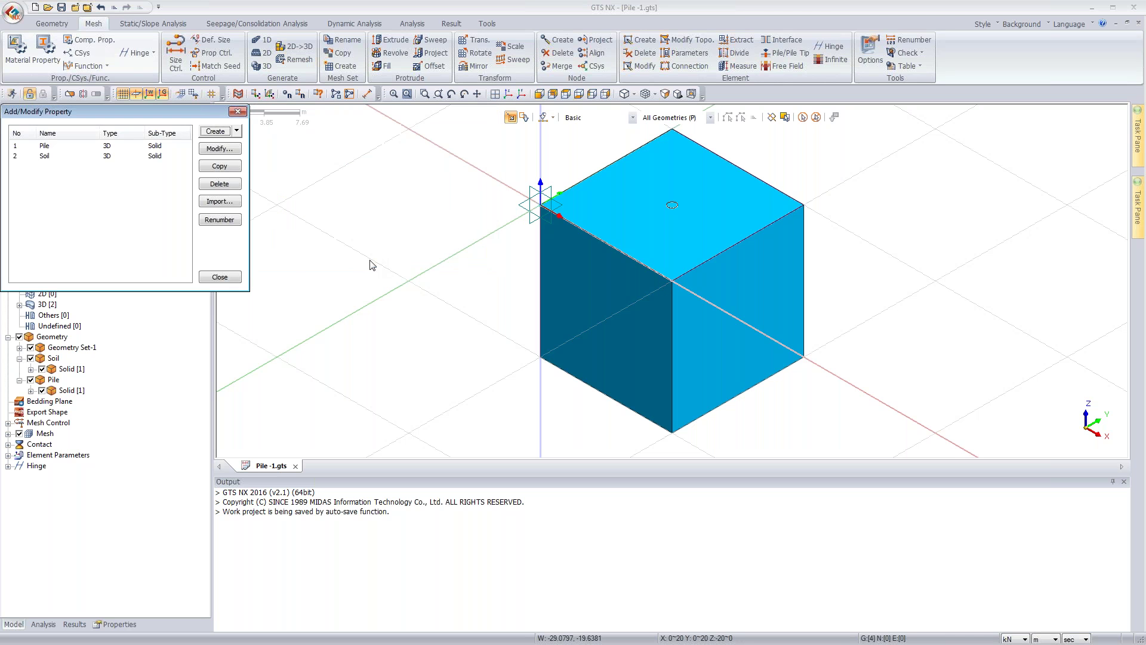
click(219, 277)
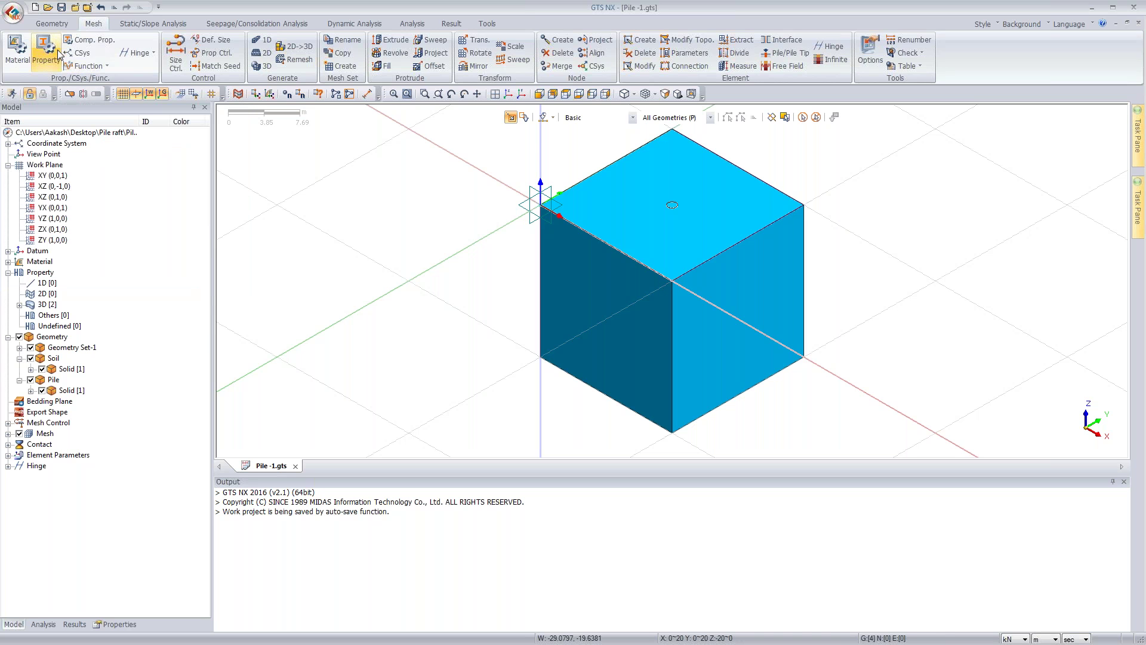
Step: Generate a 3D auto-solid mesh of the pile with element size 0.2, the Pile property and a mesh set named Pile
click(263, 66)
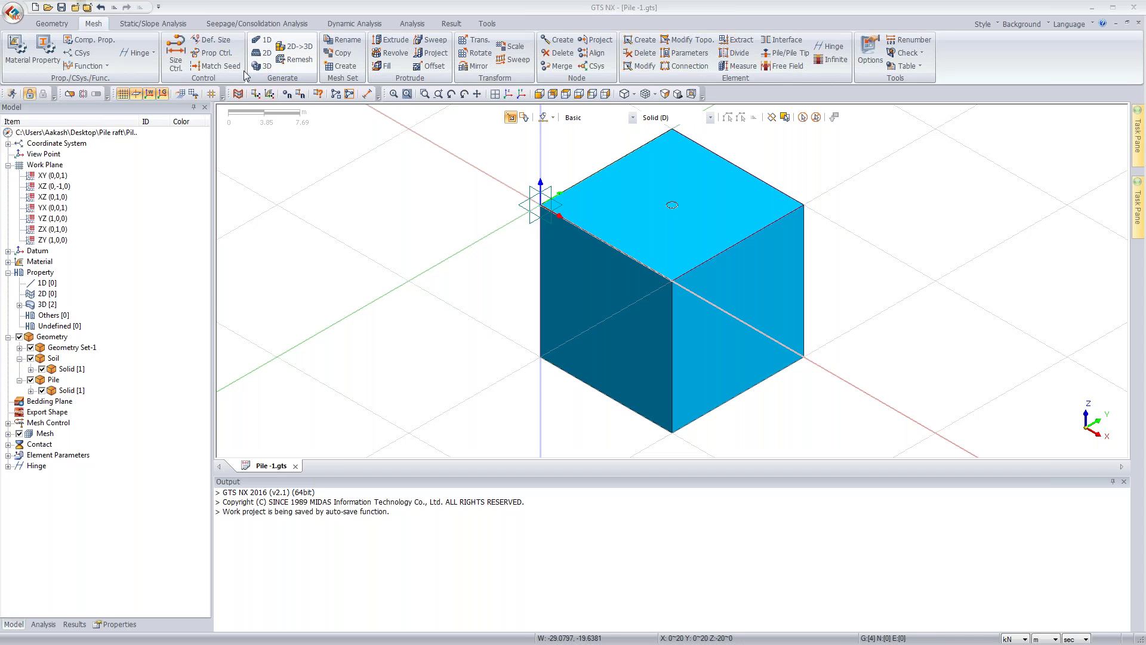
drag(134, 112, 362, 163)
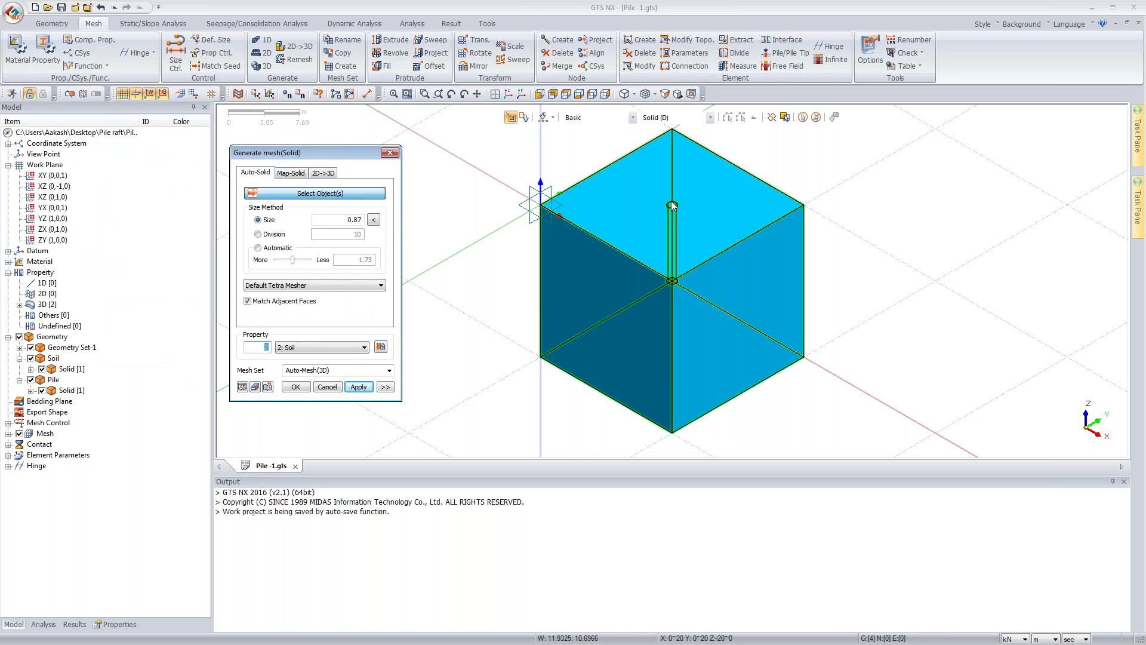
click(672, 205)
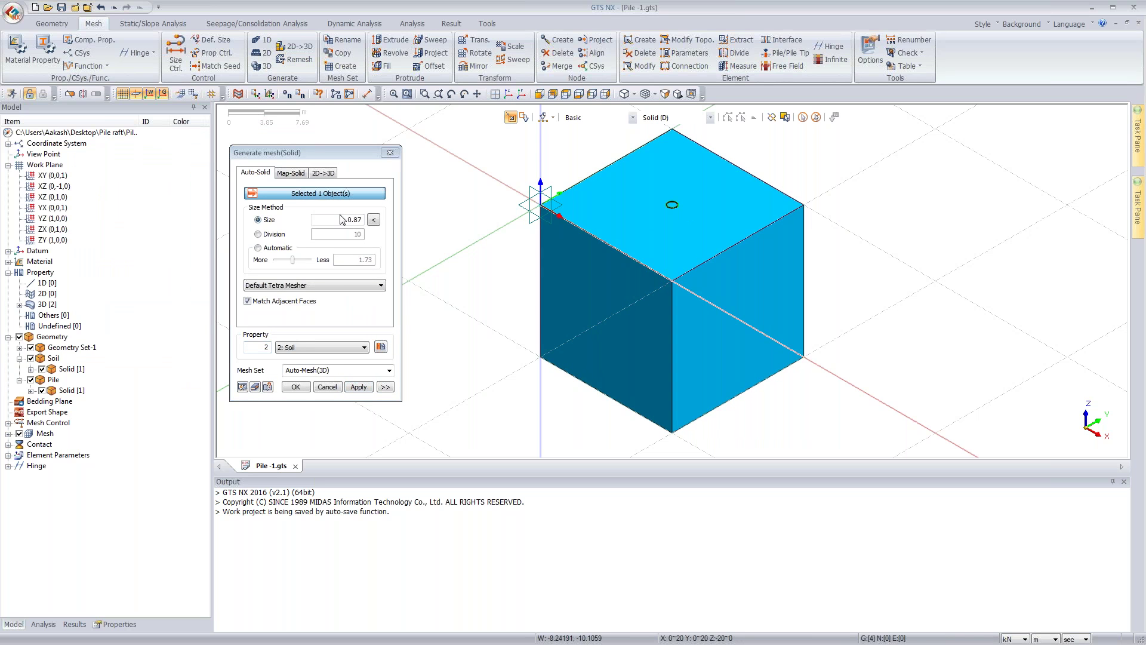
double_click(342, 219)
text(0)
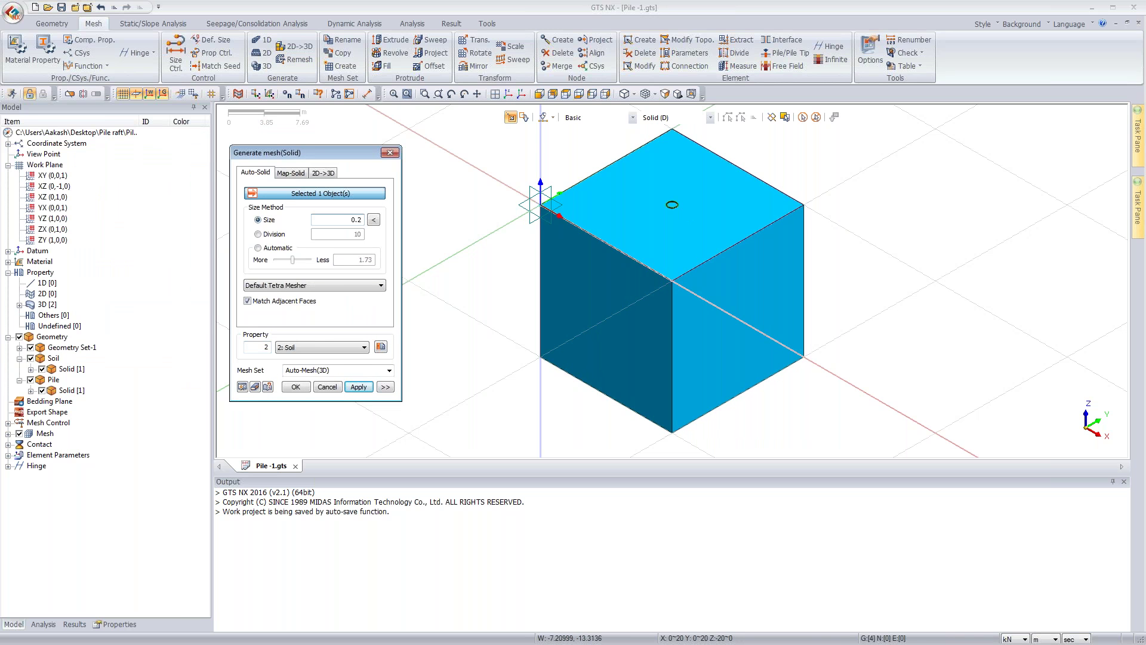
click(291, 348)
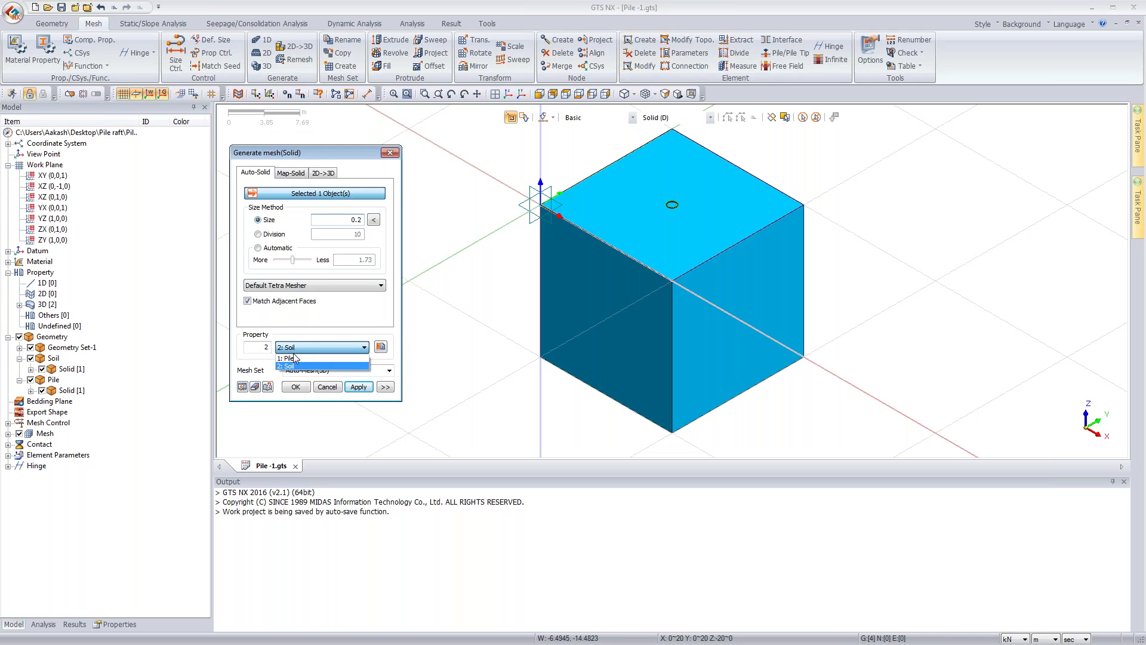
click(294, 360)
text(Pile)
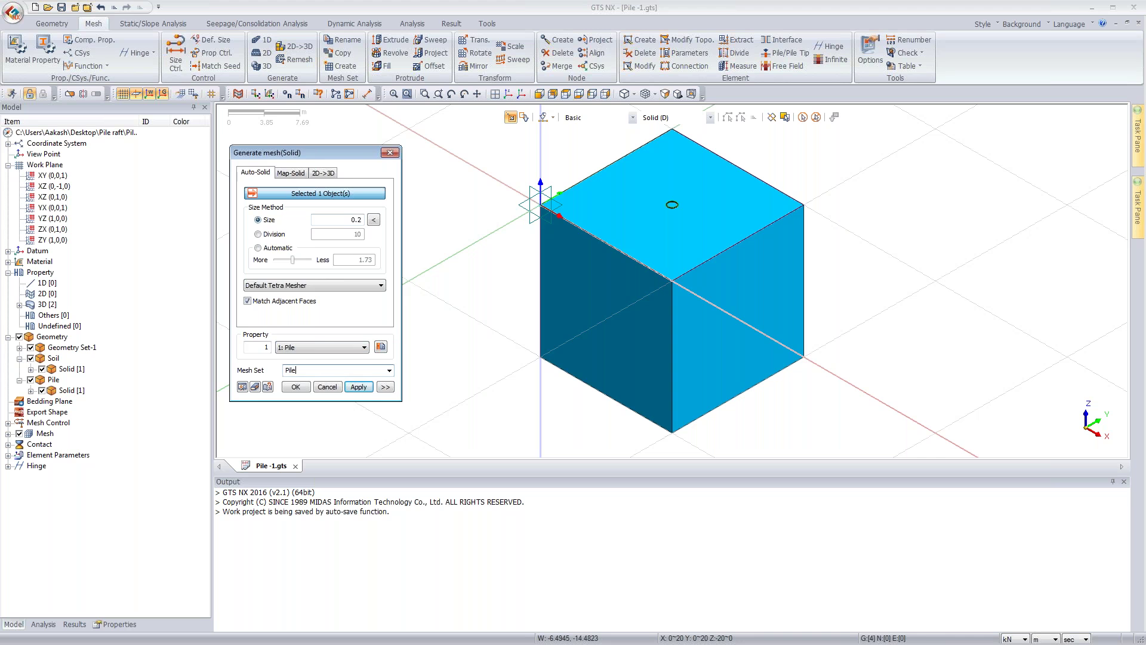
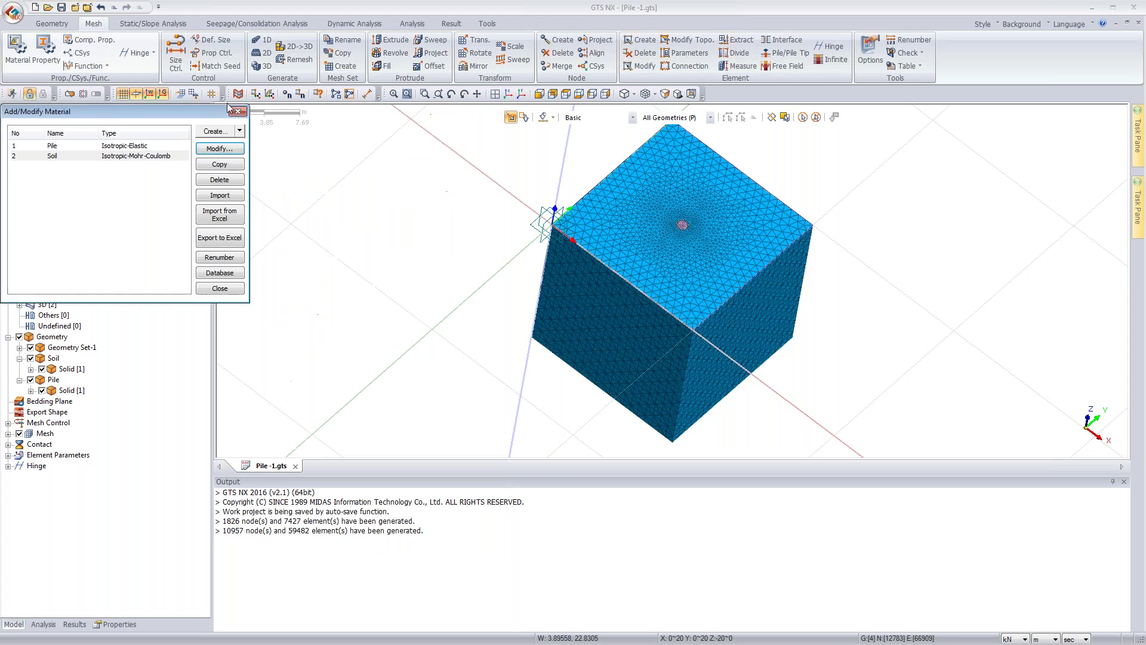
Step: Display the soil and pile meshes in their material colors
click(654, 93)
click(657, 100)
click(655, 94)
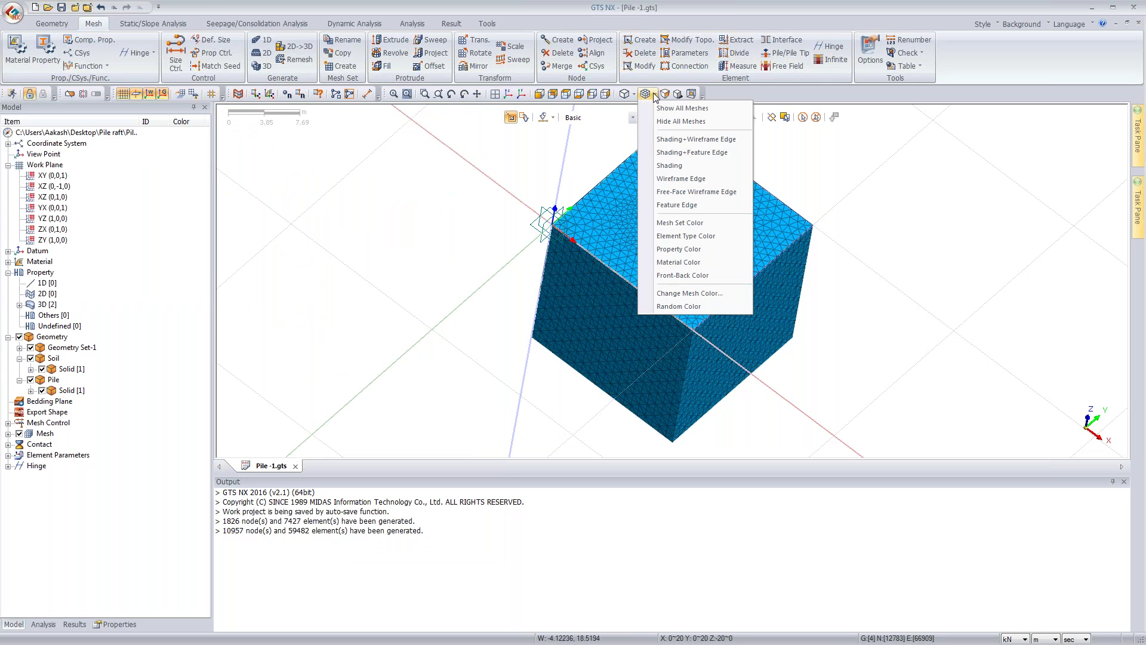
click(666, 263)
ctrl+middle_drag(668, 164, 639, 162)
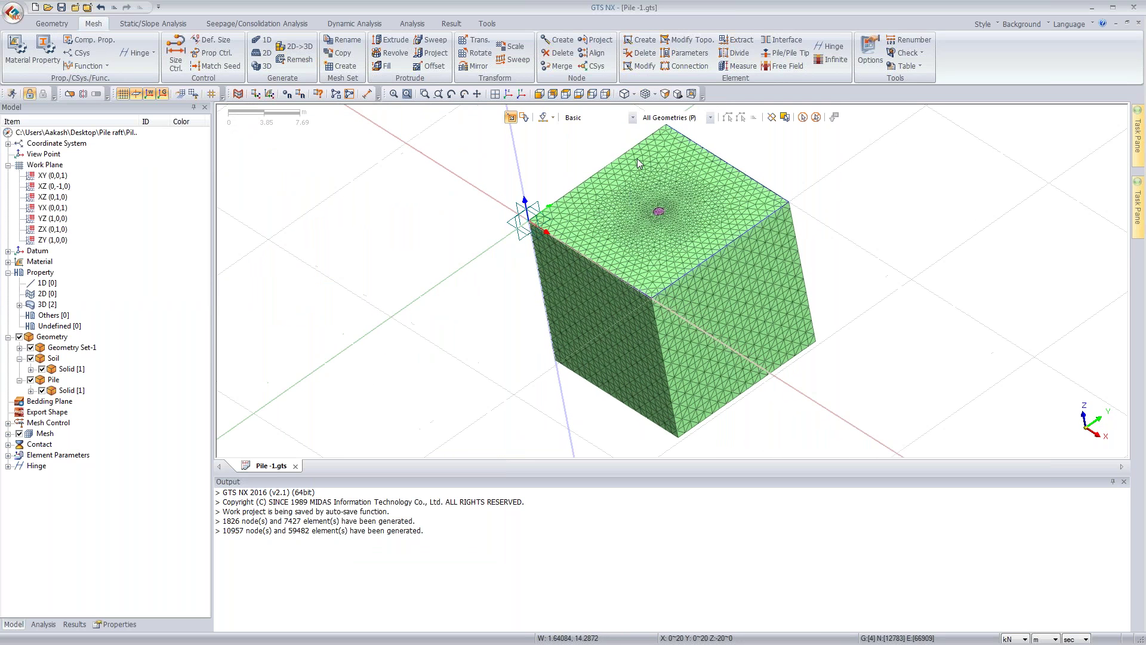
click(509, 93)
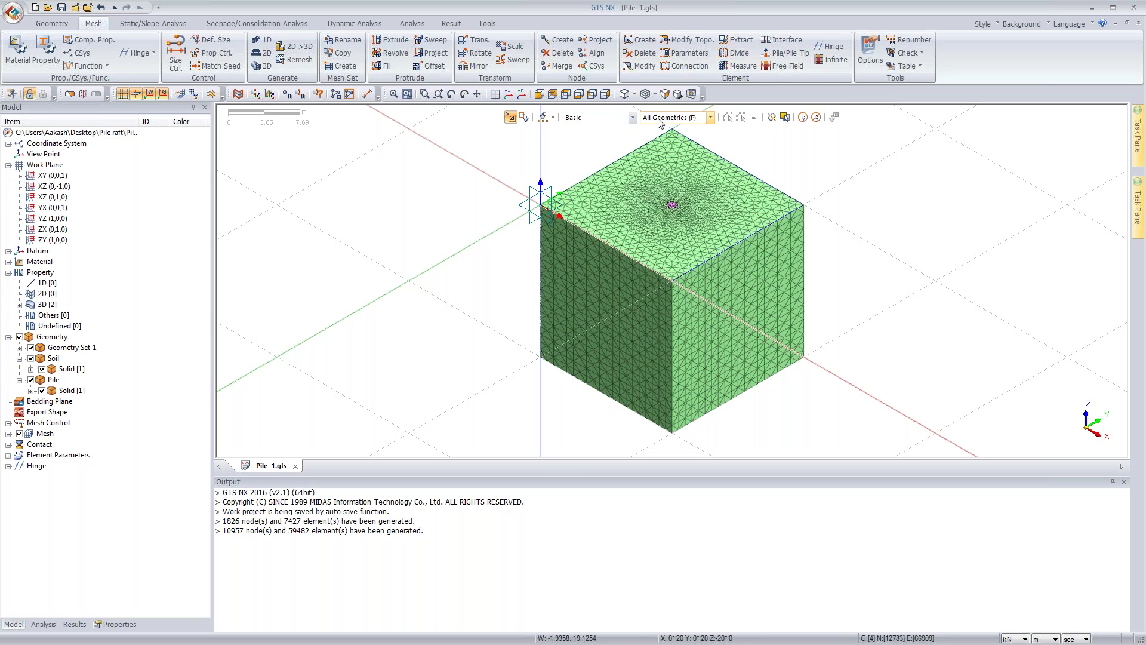
Step: Start a plane interface created from element boundary and select the pile mesh set as its elements
click(787, 43)
drag(65, 111, 110, 114)
click(114, 135)
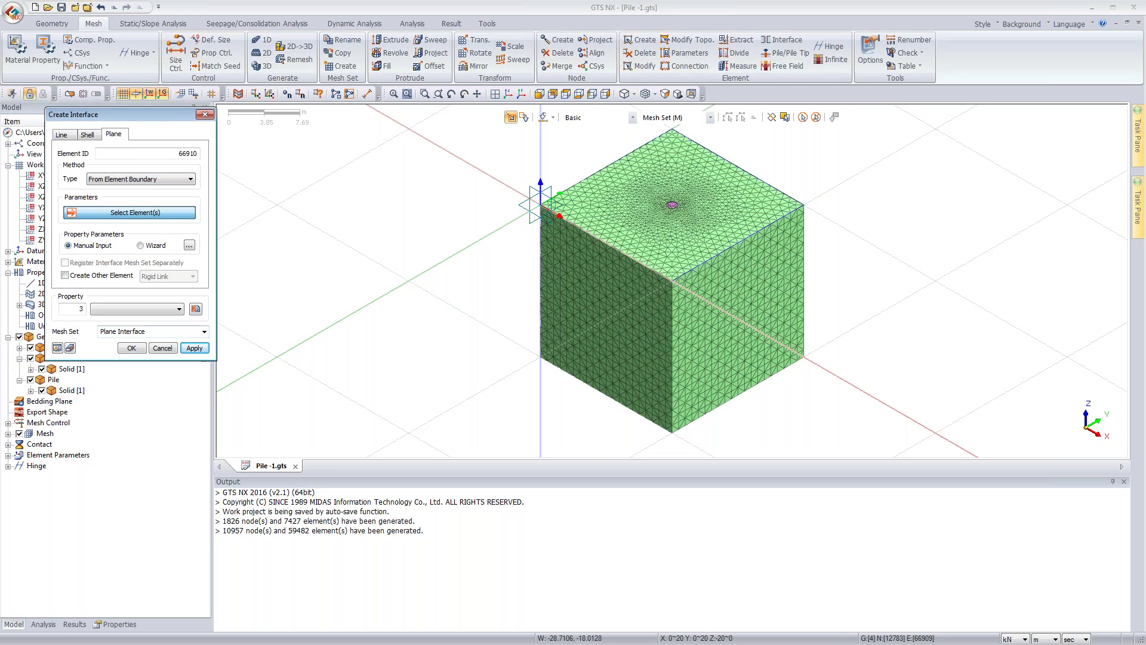
click(673, 209)
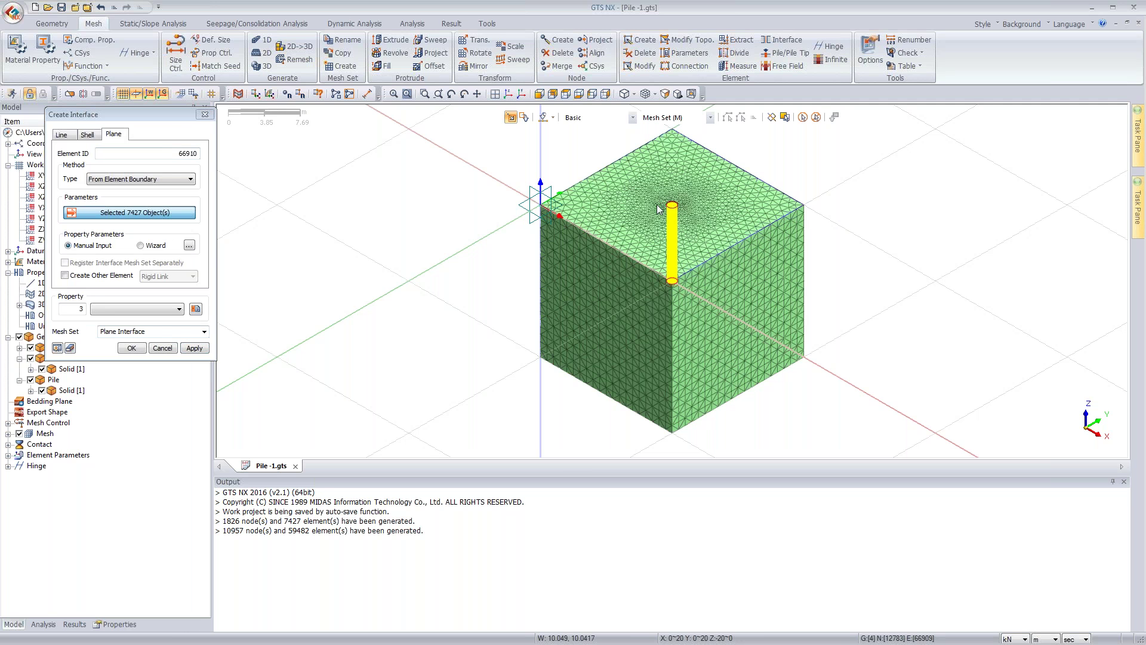
Step: Define the interface parameters through the wizard with a strength reduction factor of 0.7
click(141, 245)
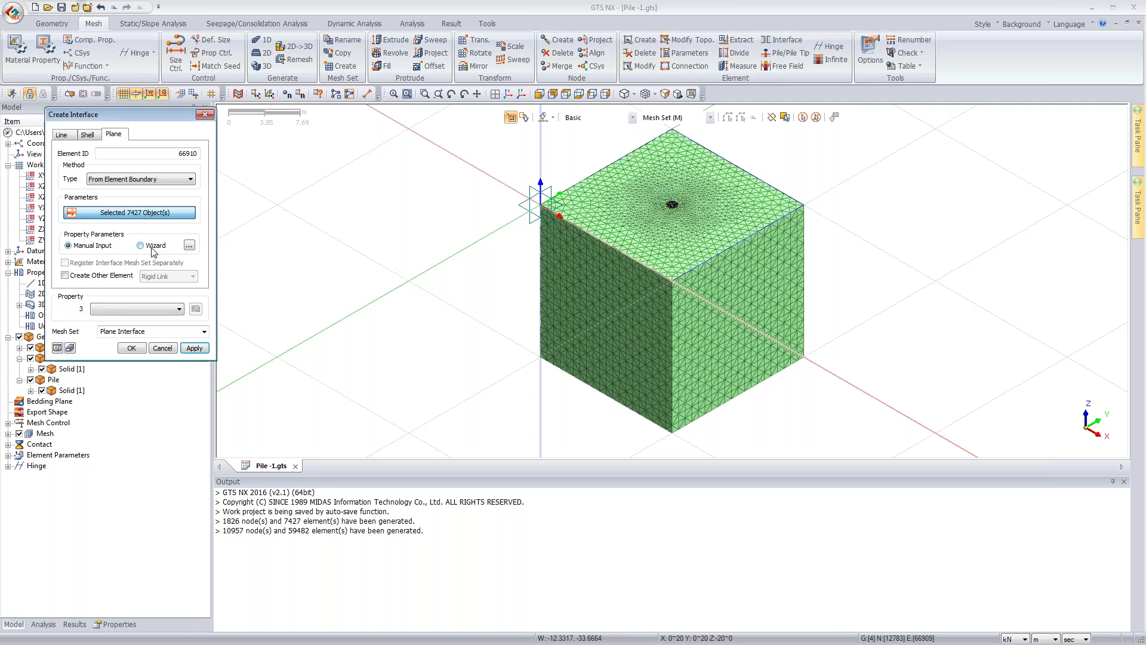
key(Tab)
text(0.7)
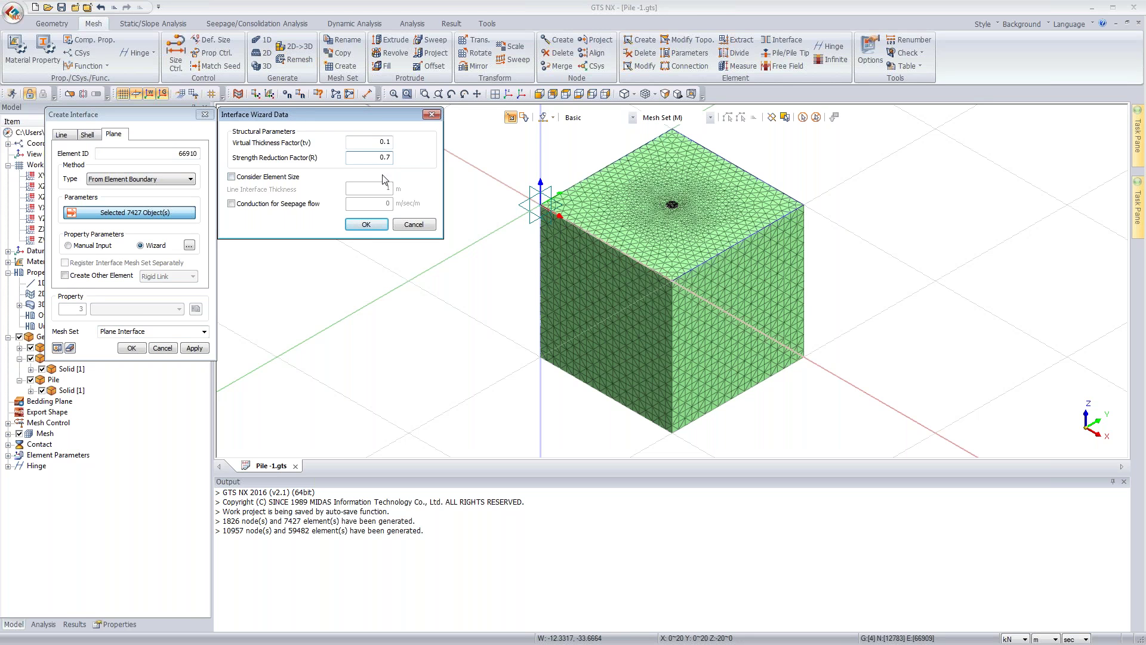
click(367, 224)
Step: Include rigid link elements and generate the interface around the pile in the Plane Interface mesh set
click(94, 276)
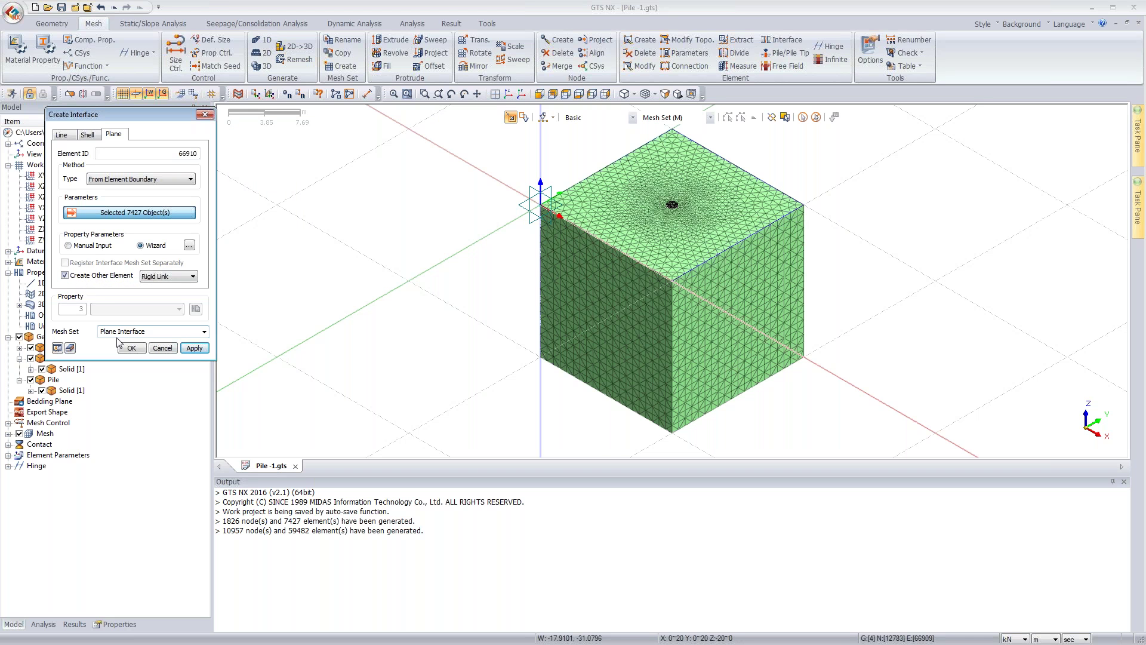
middle_drag(485, 224, 485, 225)
scroll(691, 204, up, 2)
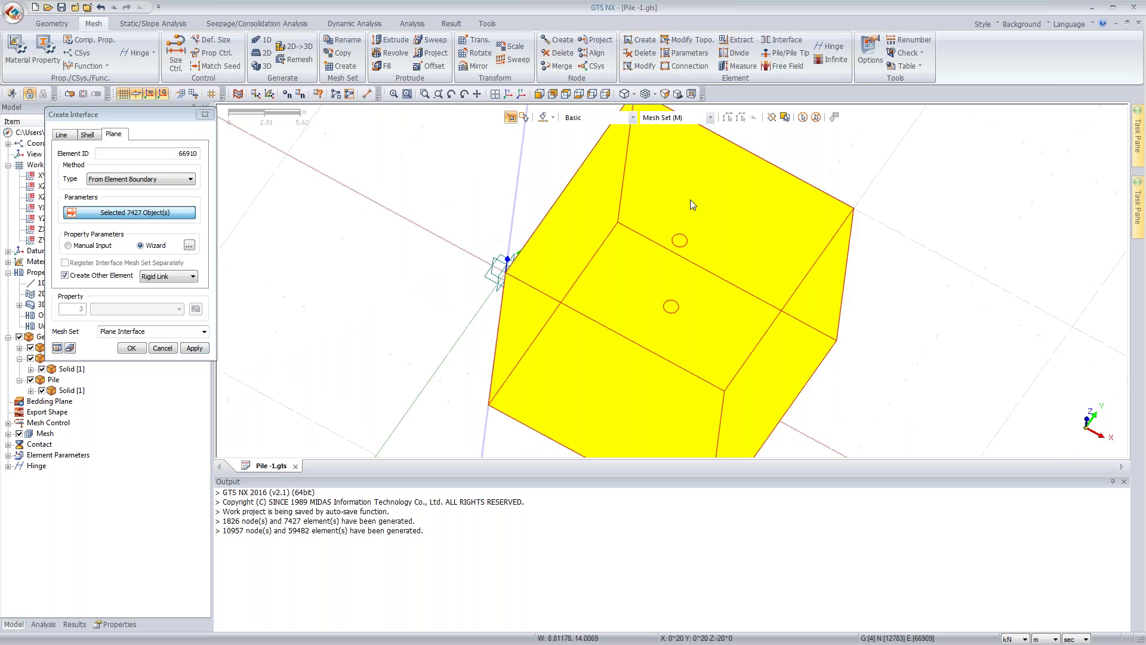
scroll(690, 200, up, 2)
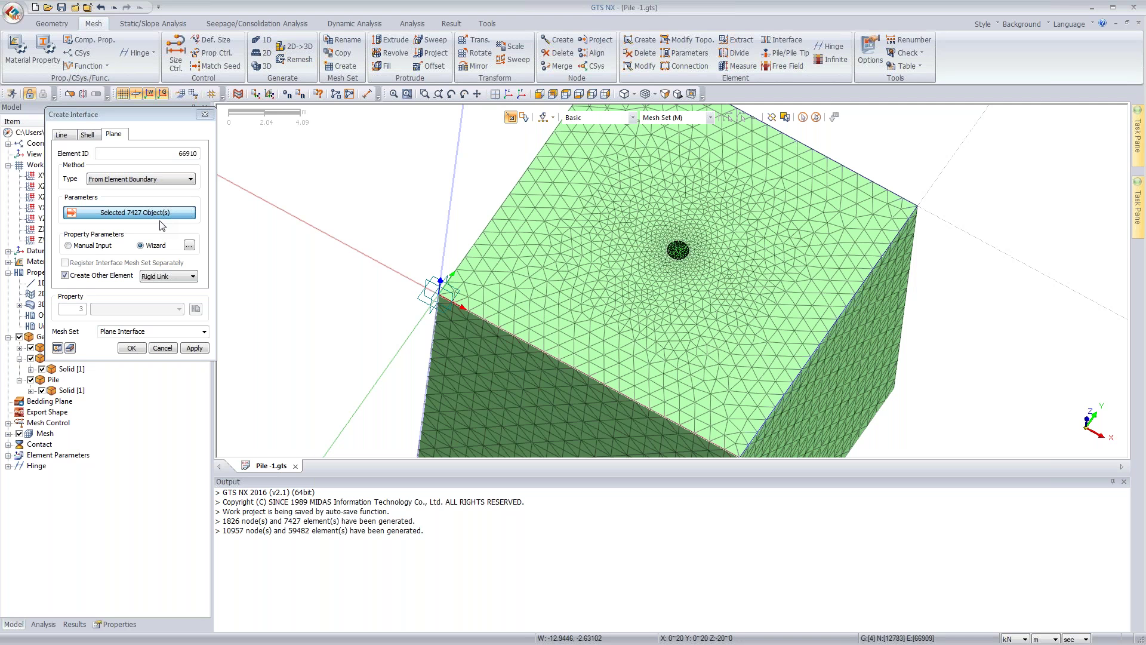
click(133, 349)
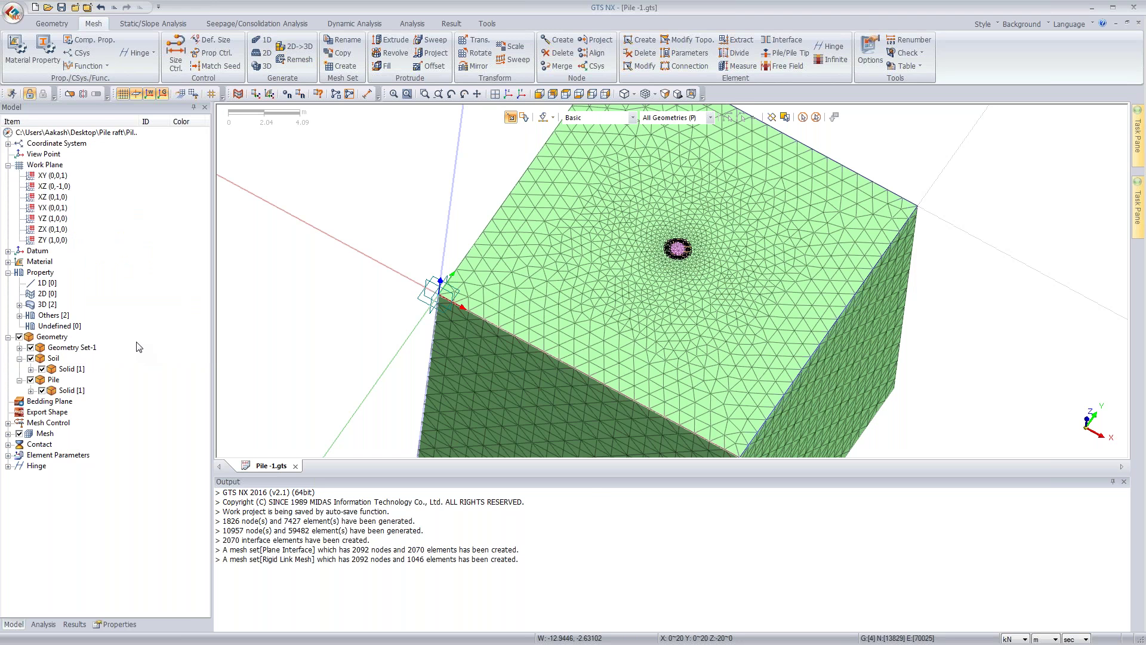
middle_drag(681, 235, 725, 245)
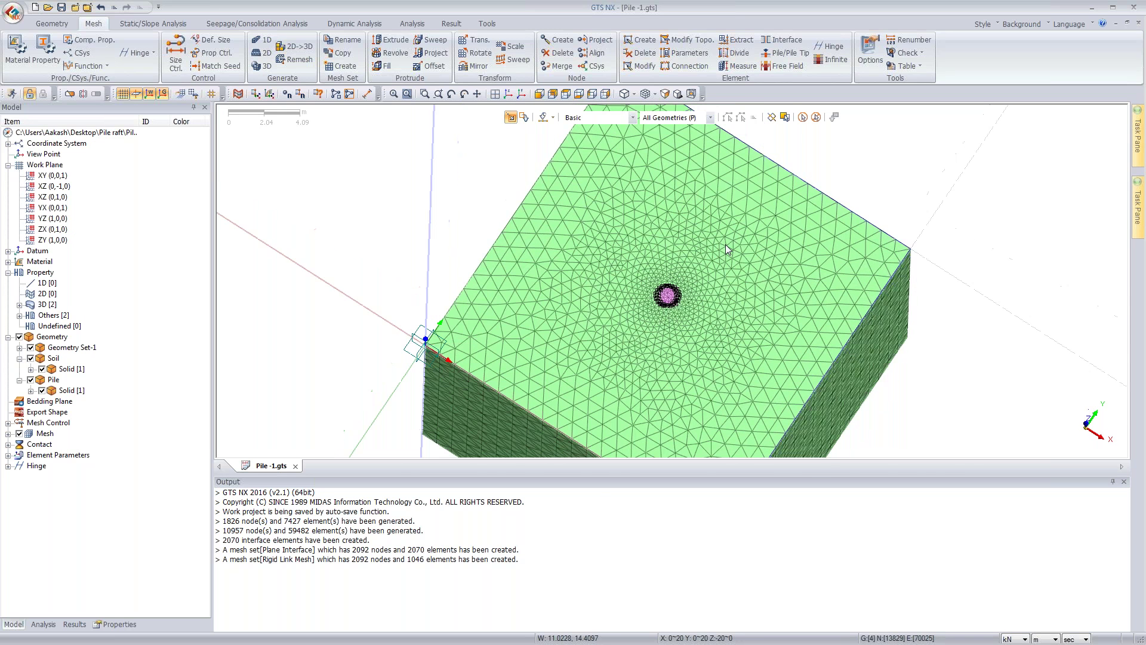
Step: Add a construction-stage Change Property boundary condition that assigns the Soil property to the pile mesh set
click(508, 94)
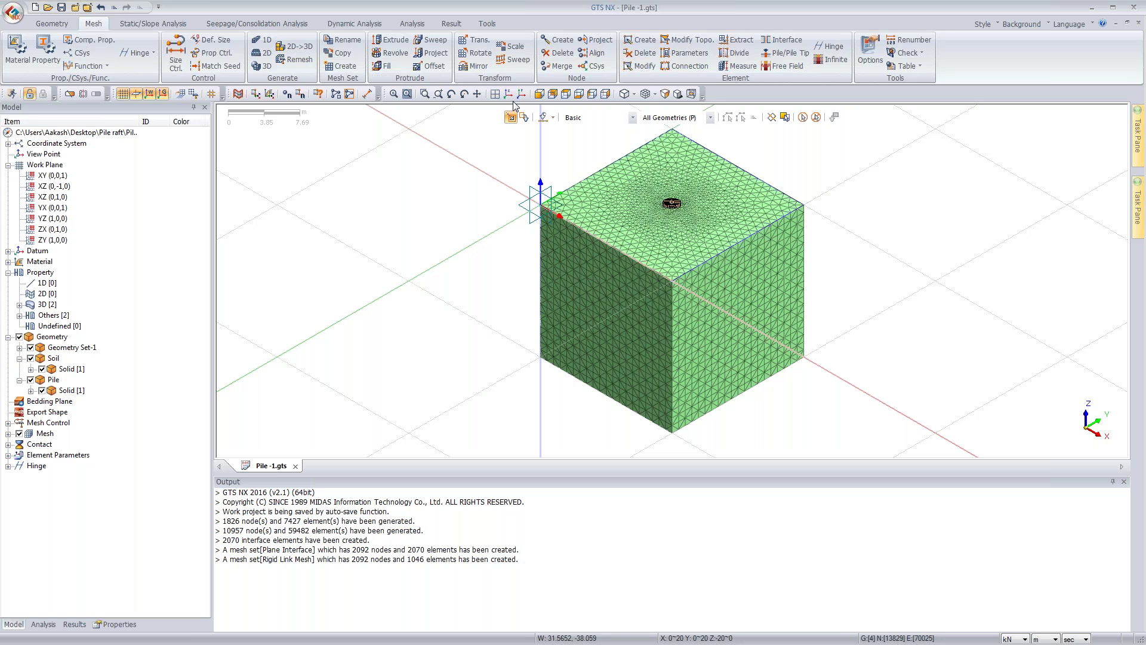
middle_drag(645, 139, 639, 182)
scroll(683, 230, up, 2)
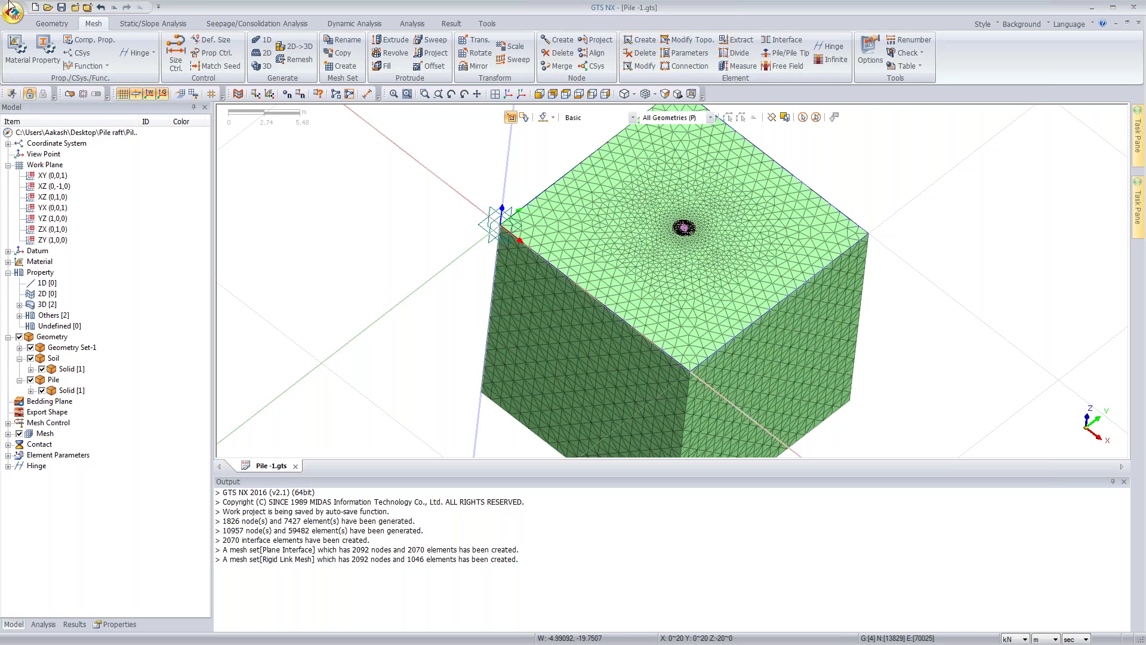
click(142, 24)
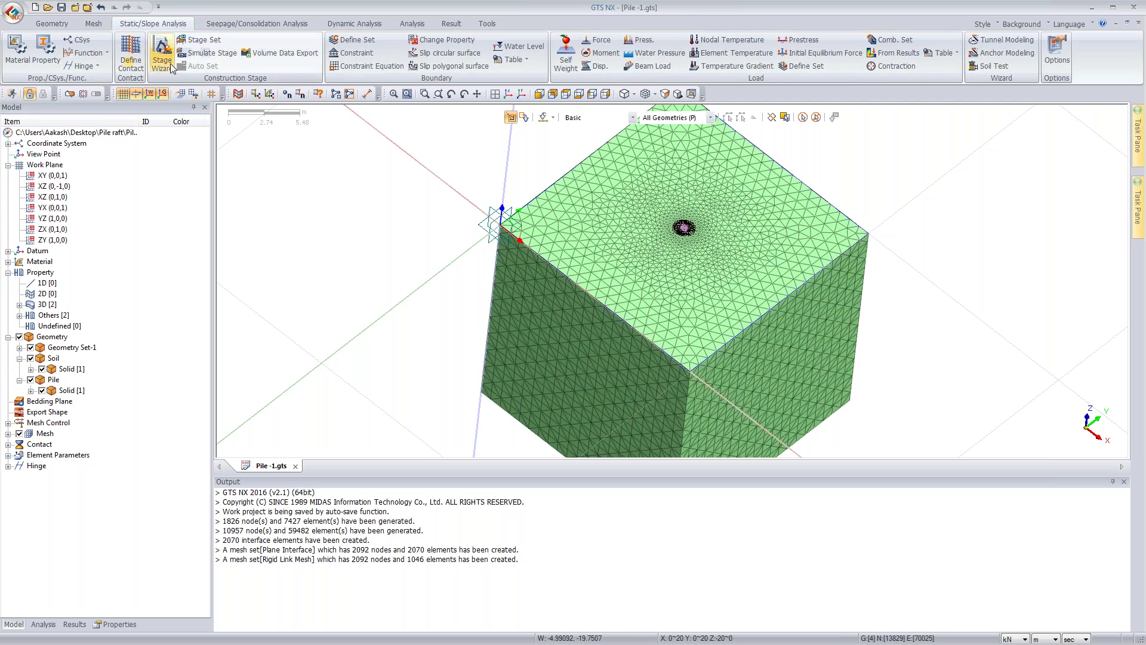
click(428, 46)
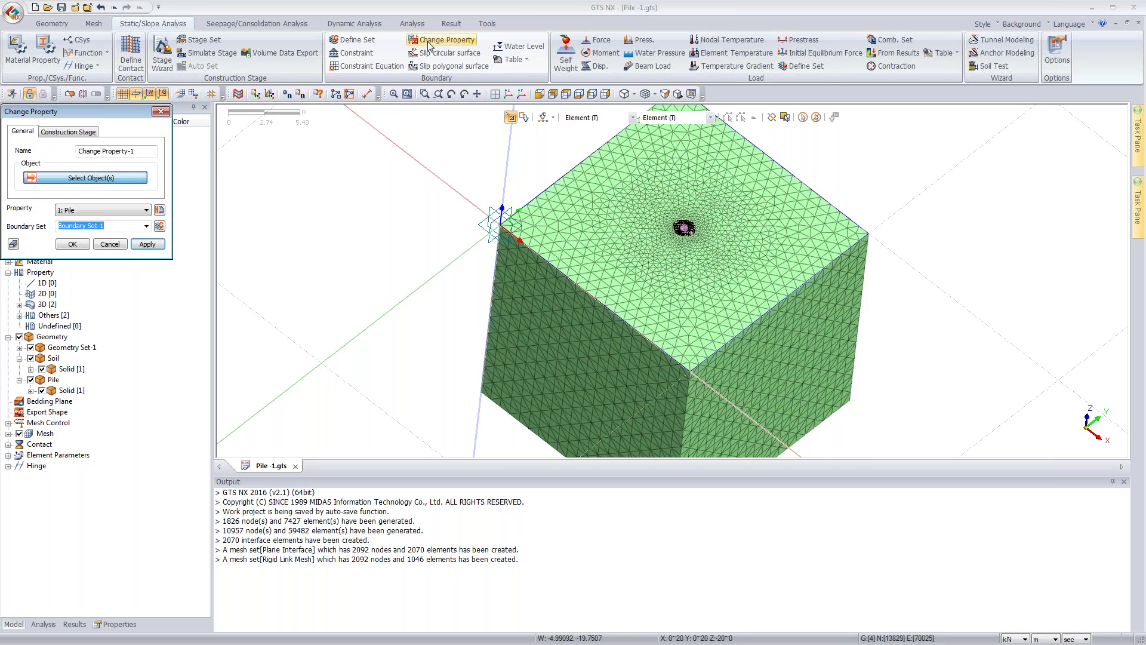
click(68, 132)
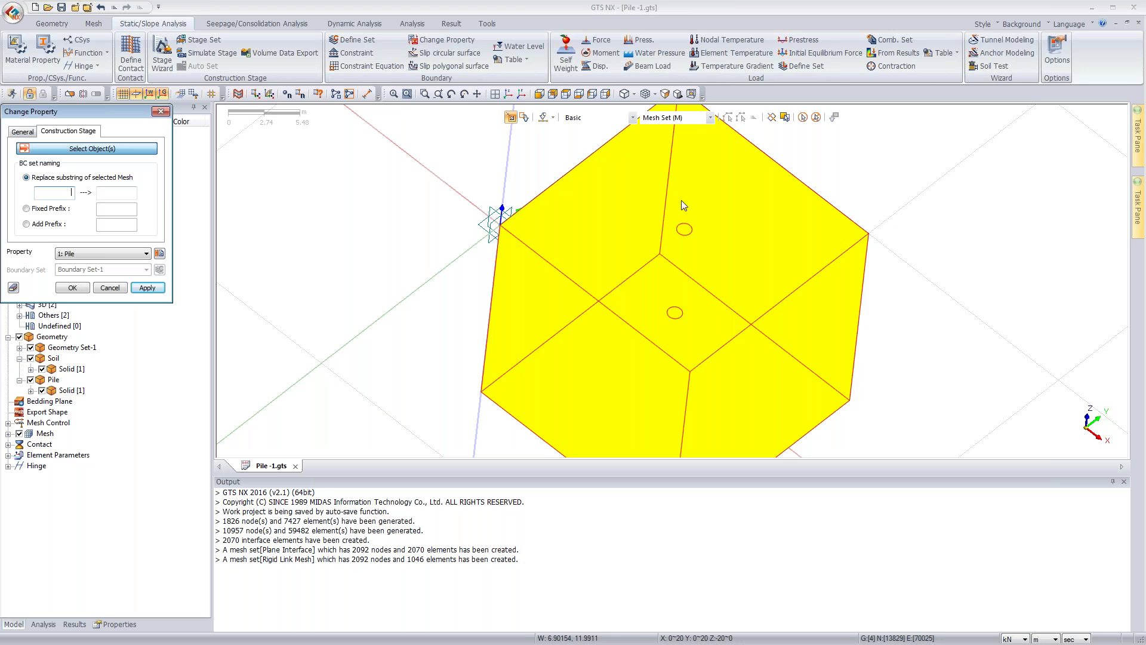
click(689, 231)
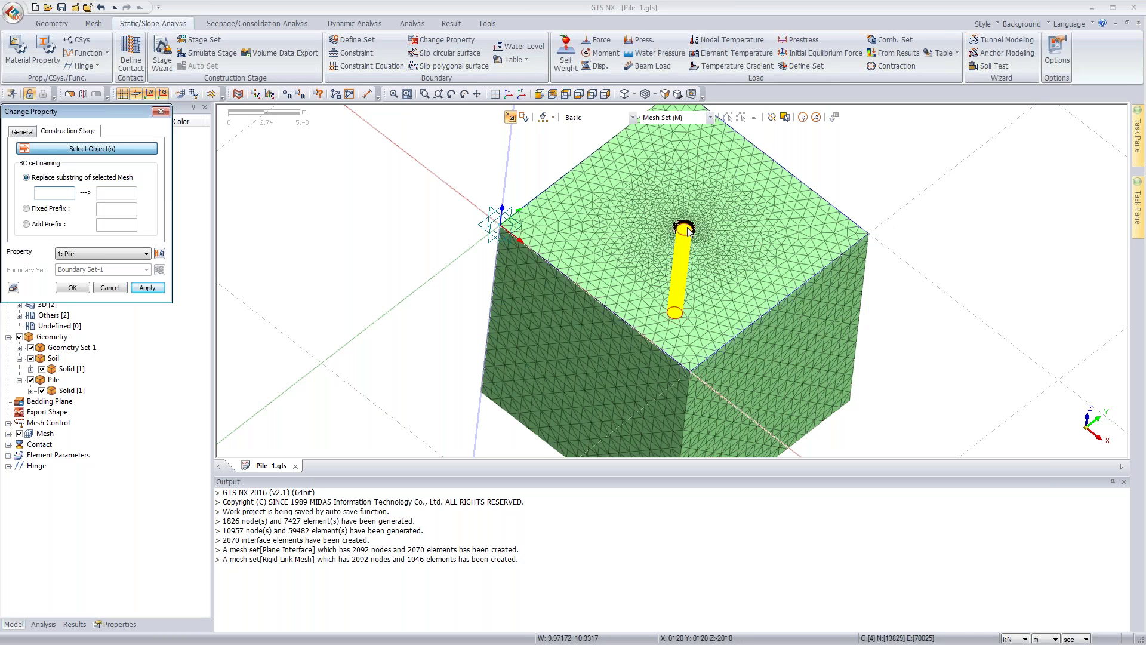
click(66, 254)
click(68, 272)
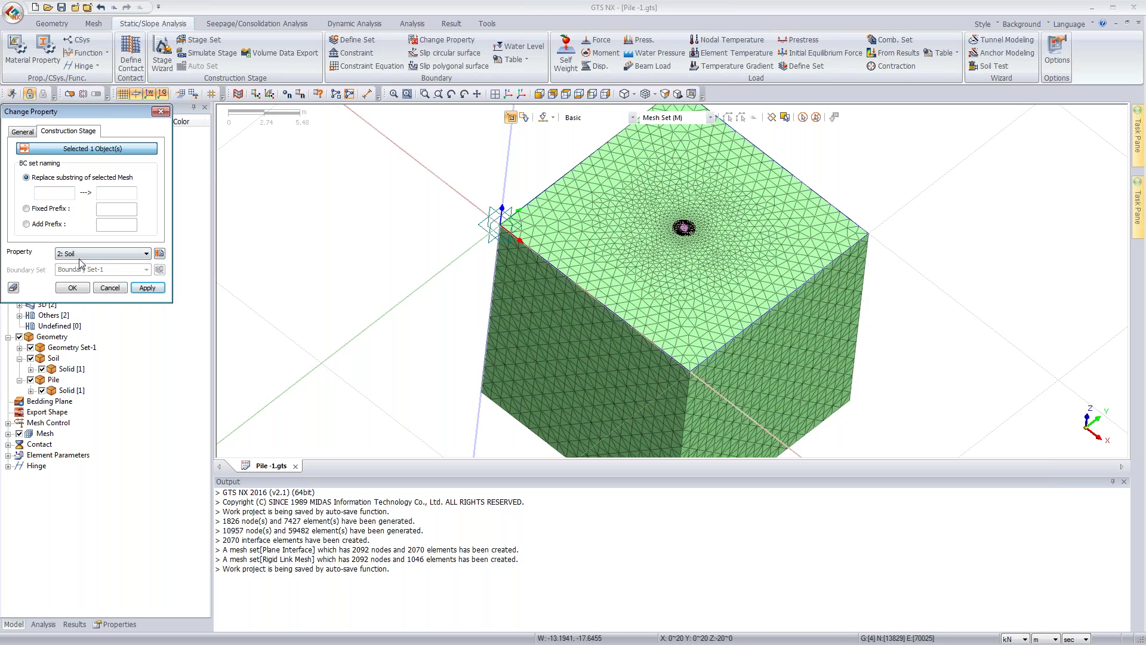
click(73, 288)
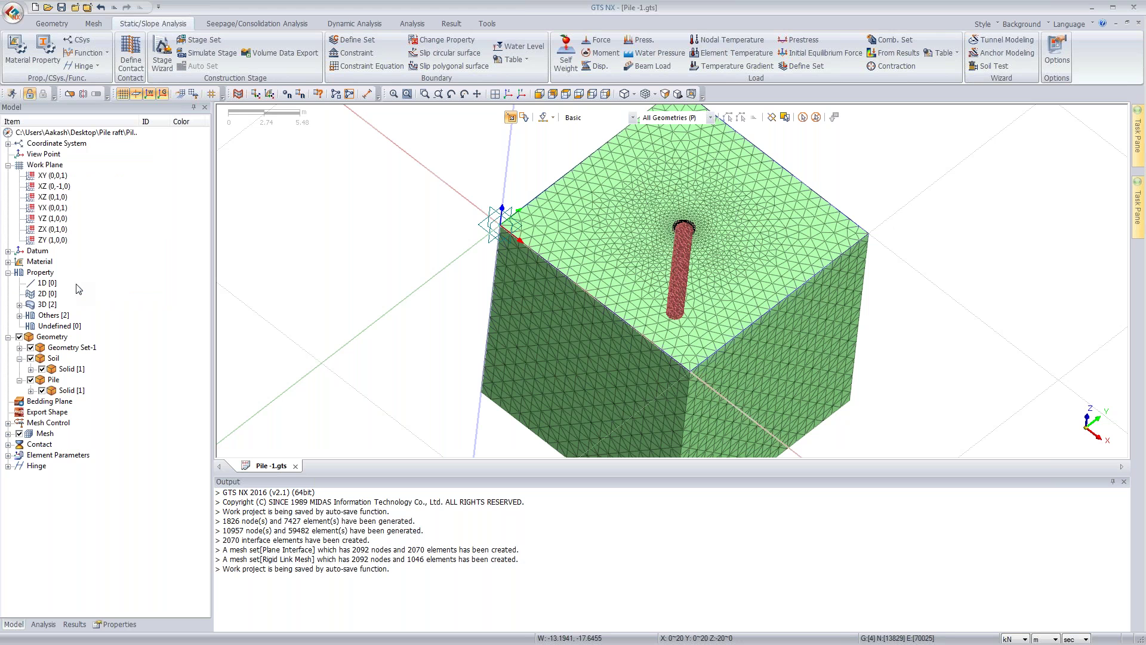
Step: Create automatic ground constraints considering all mesh sets in a boundary set named GS
click(508, 95)
click(507, 95)
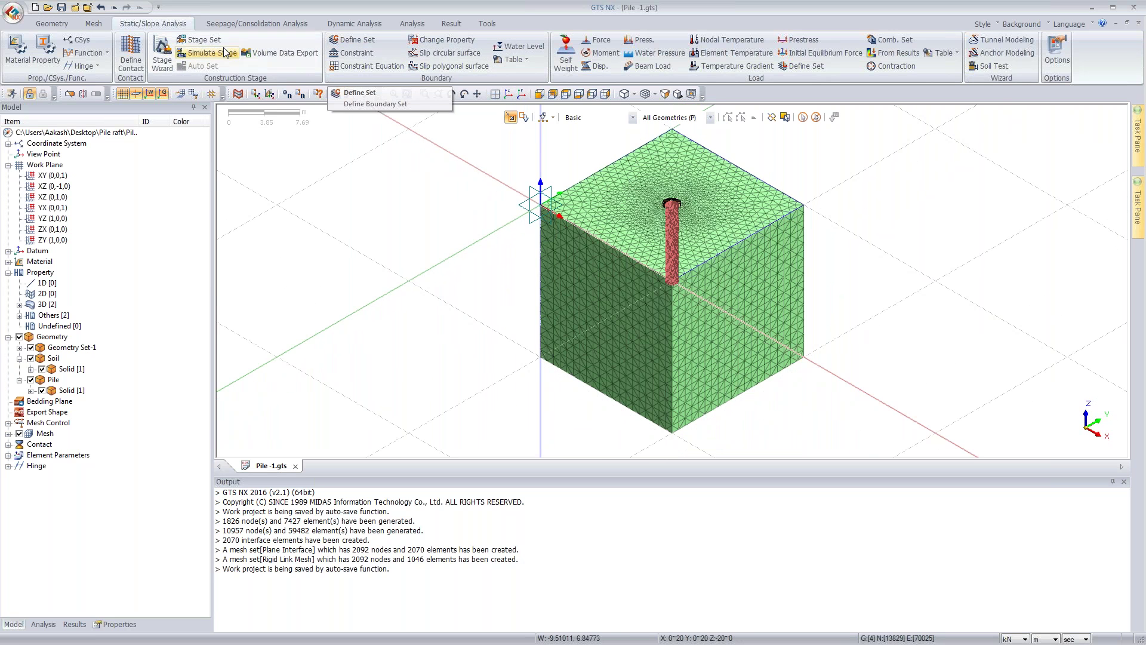
click(354, 53)
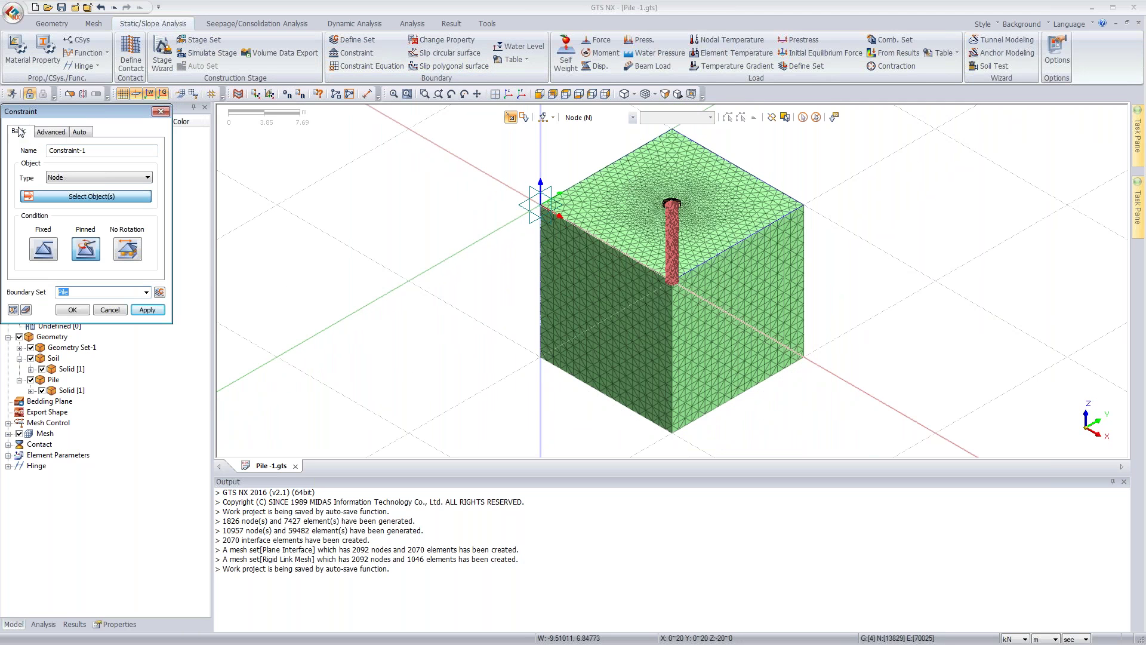
click(58, 135)
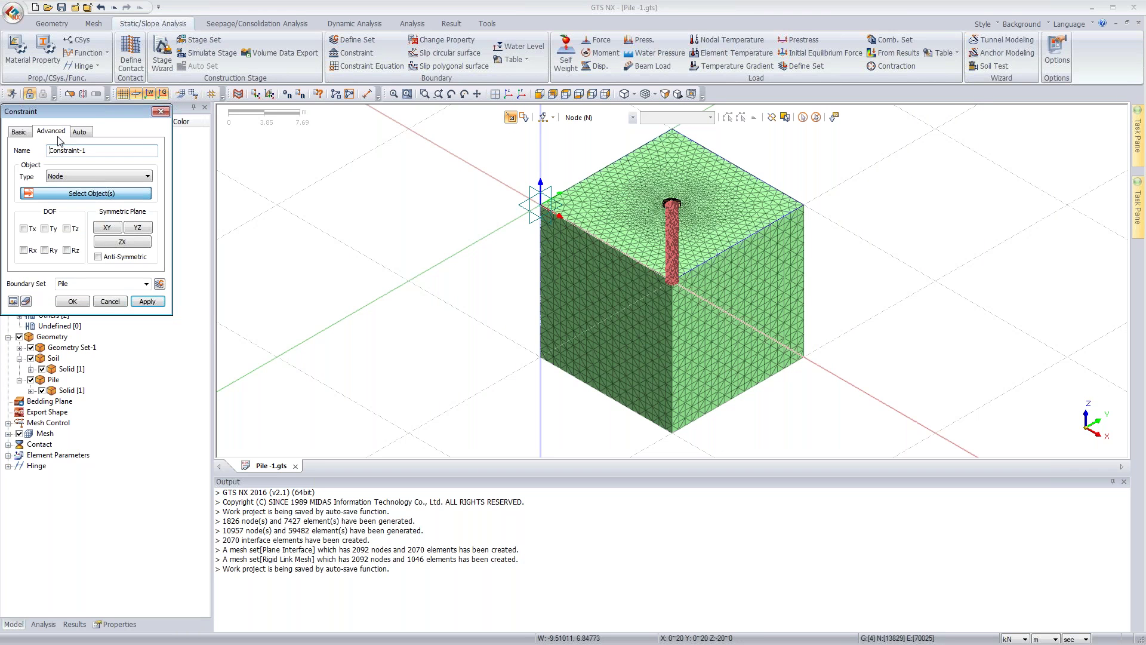
click(80, 132)
click(91, 217)
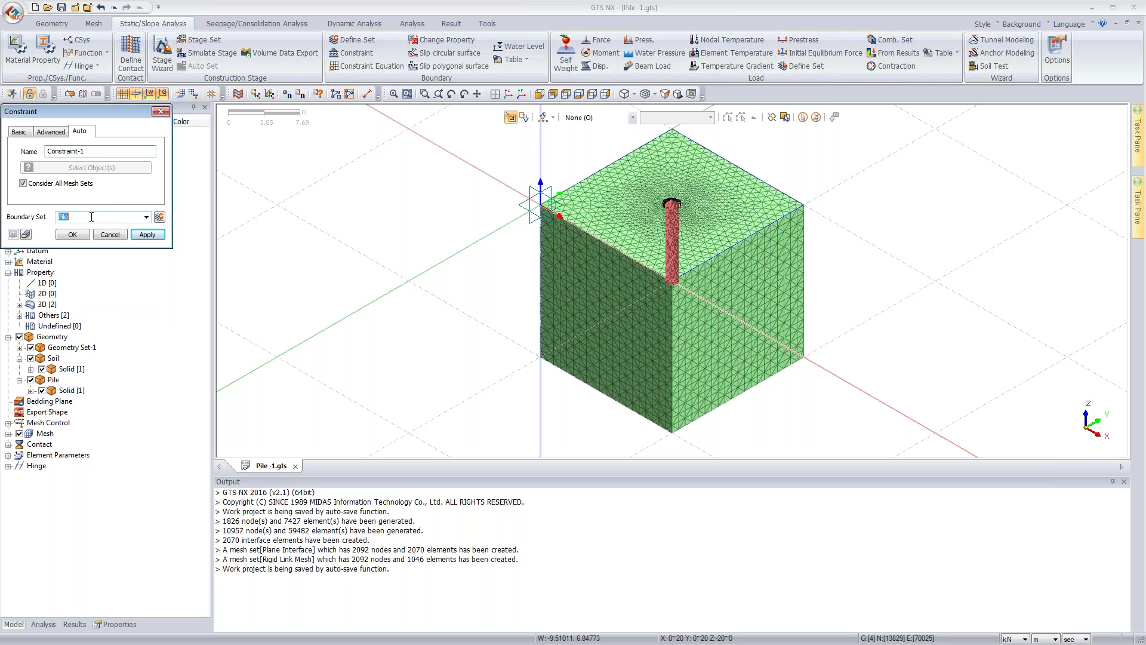
text(GS)
middle_drag(668, 310, 607, 349)
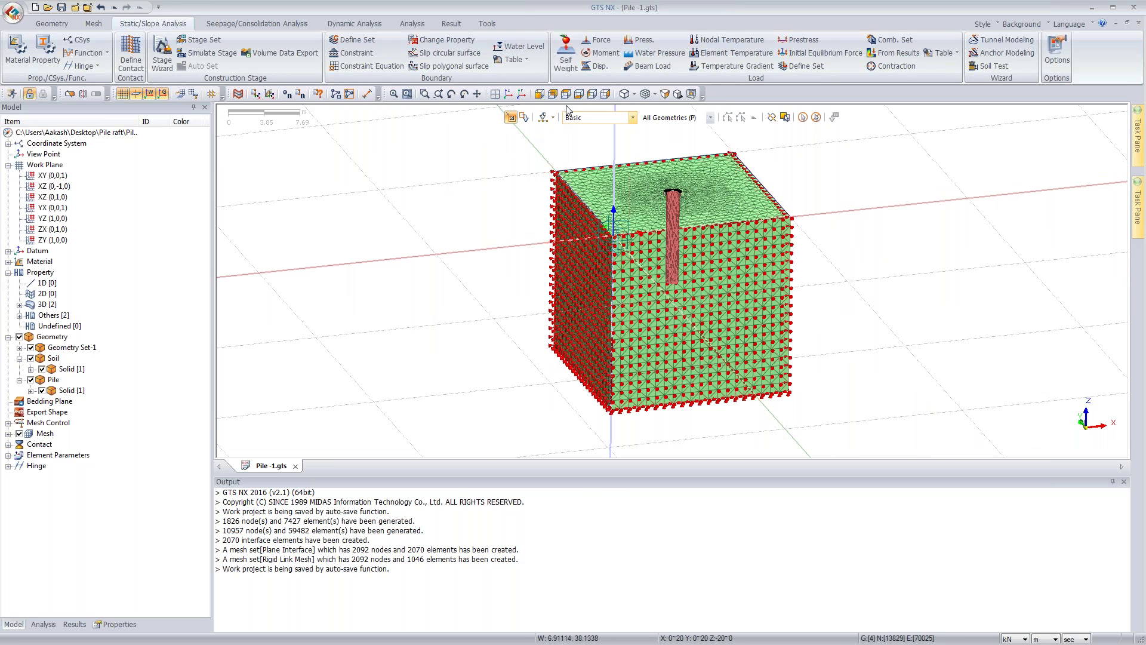
Step: Add a self-weight gravity load with Gz of -1 in a load set named SW
click(565, 54)
text(SW)
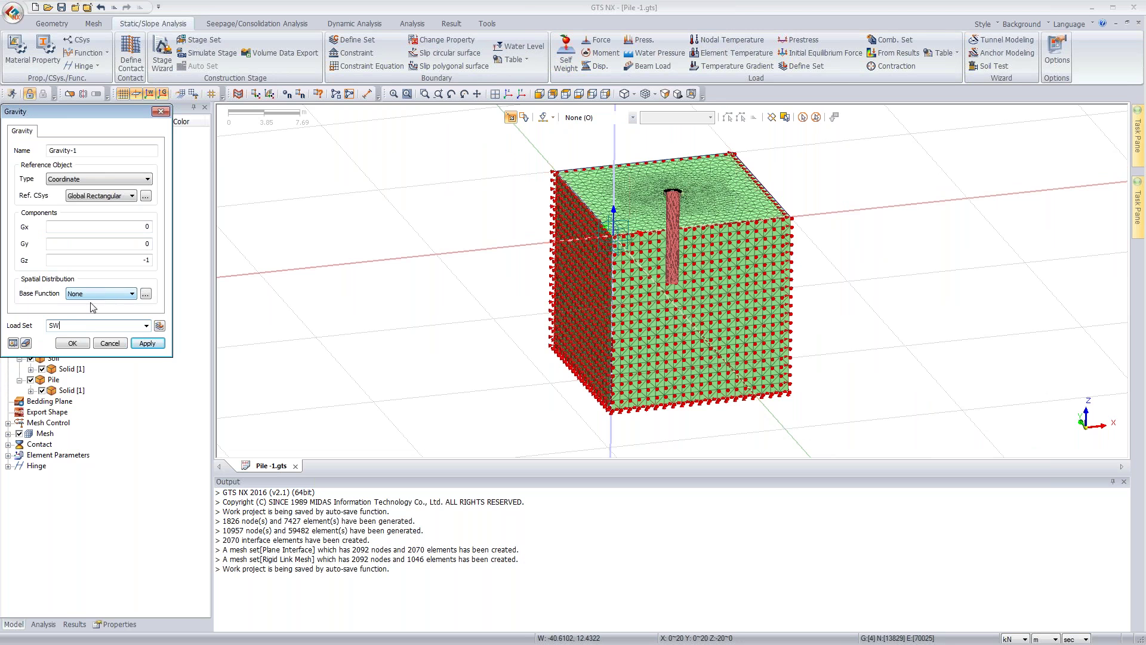
click(73, 344)
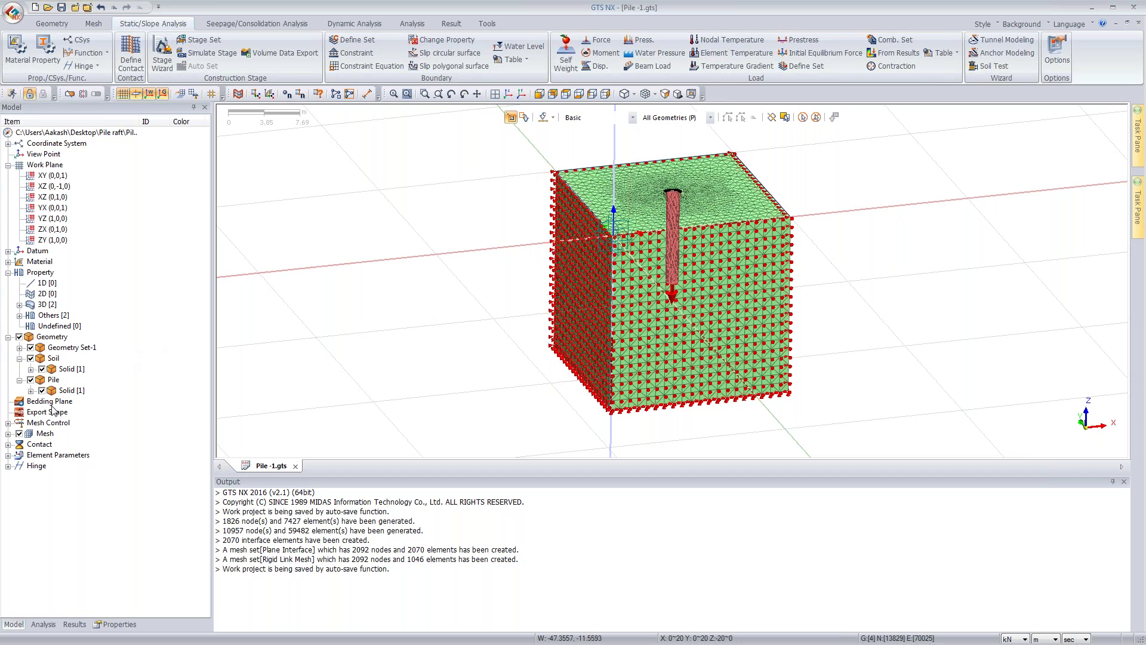
Step: Hide the boundary conditions and static loads in the model view
click(8, 434)
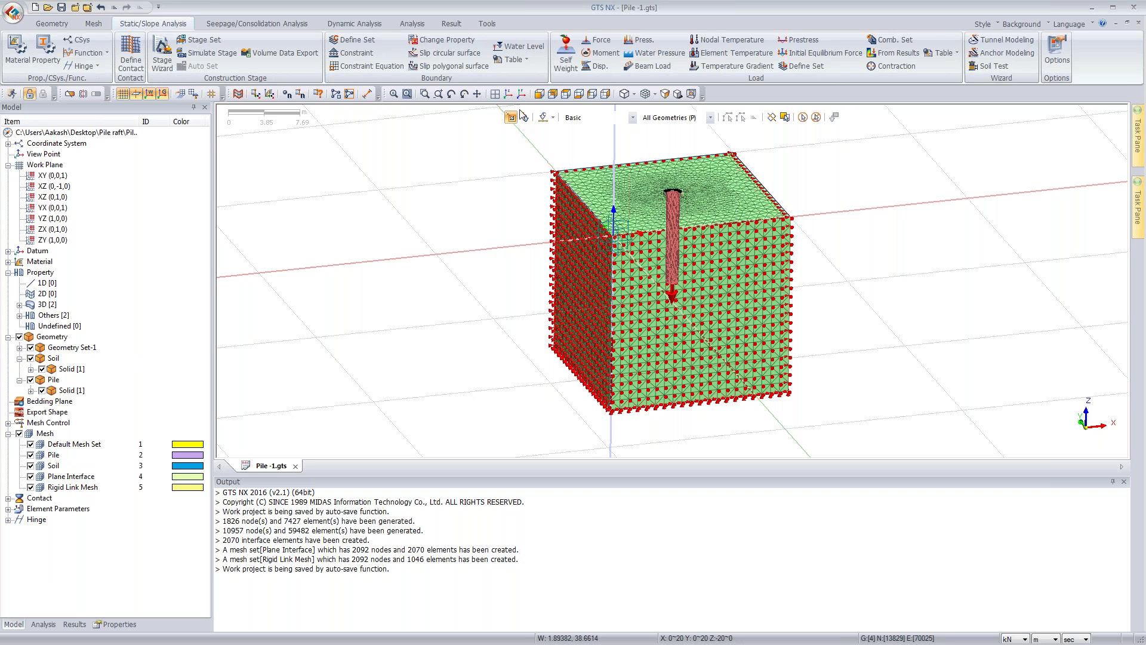
middle_drag(537, 251, 603, 292)
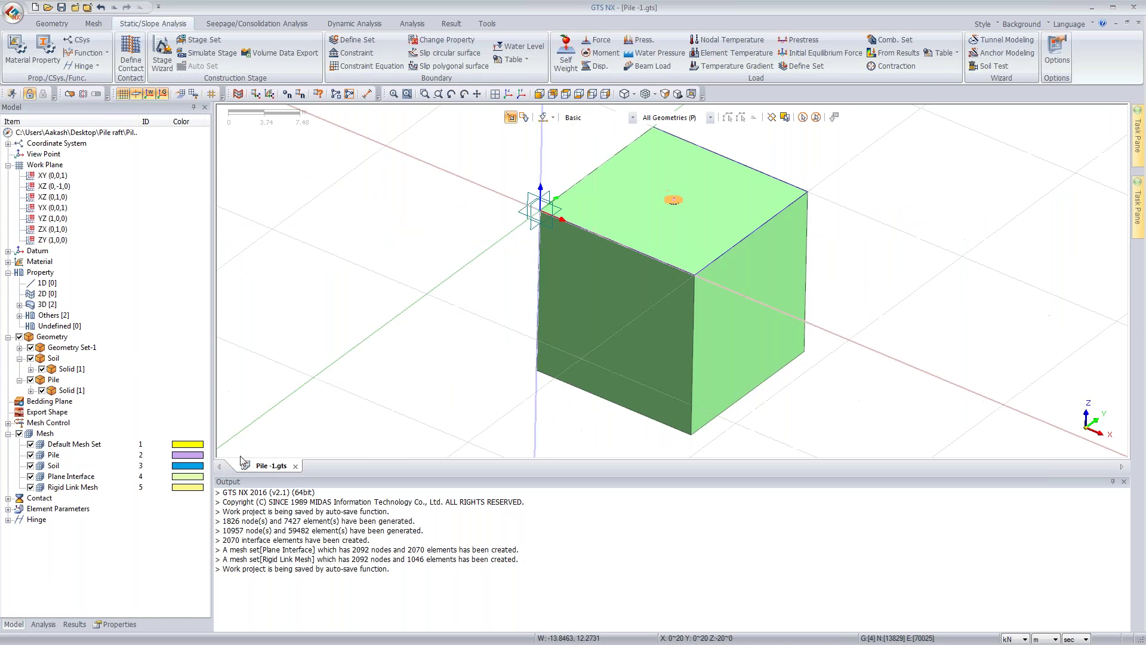
click(43, 623)
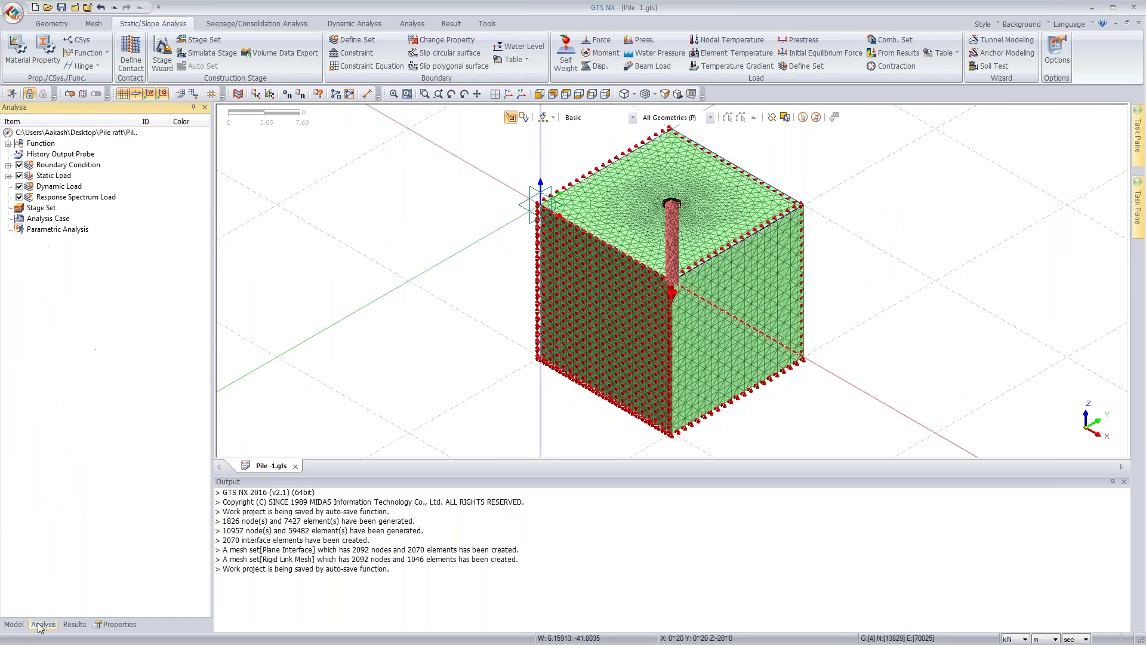
click(19, 164)
click(19, 176)
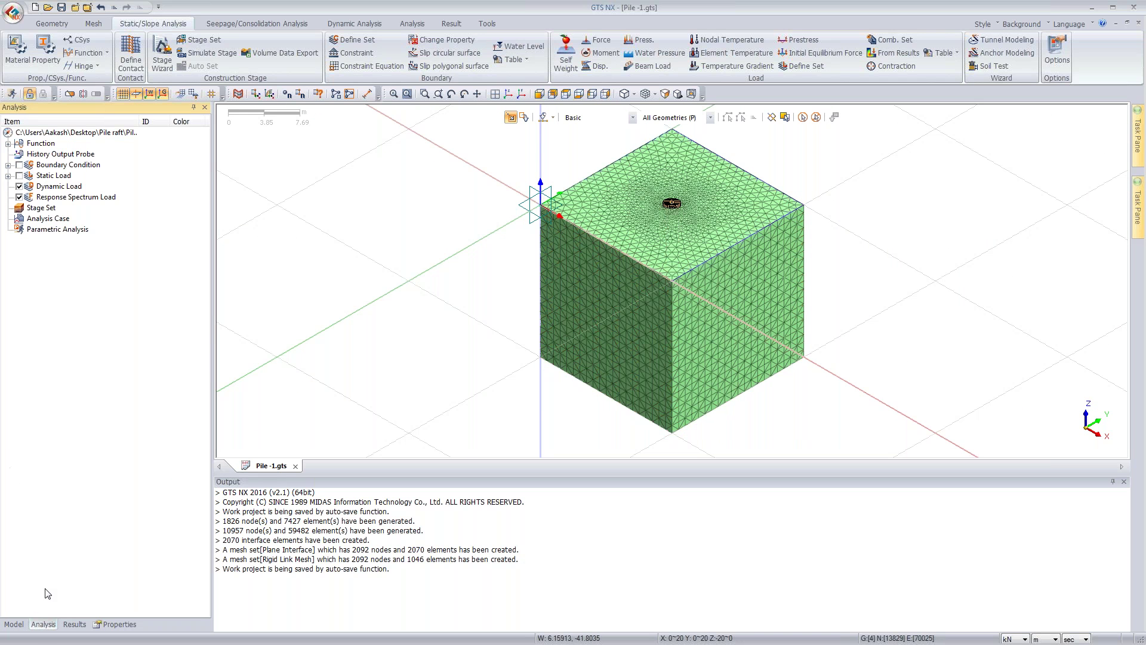
Step: Hide the Soil, Plane Interface and Rigid Link Mesh sets so the pile mesh is isolated
click(13, 624)
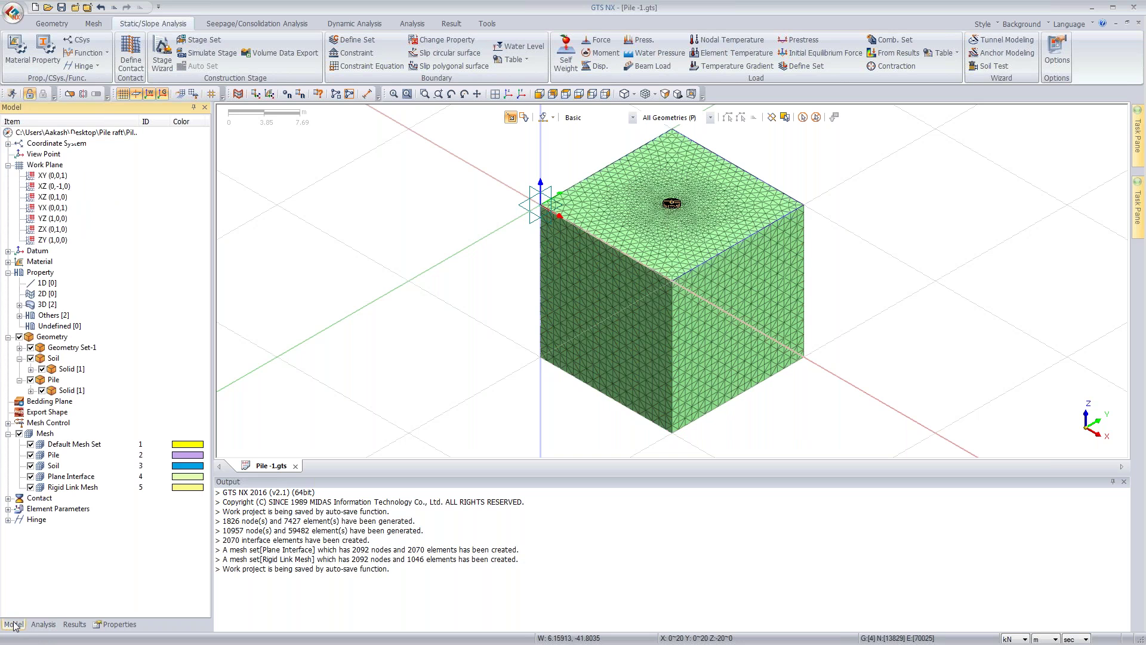
click(31, 465)
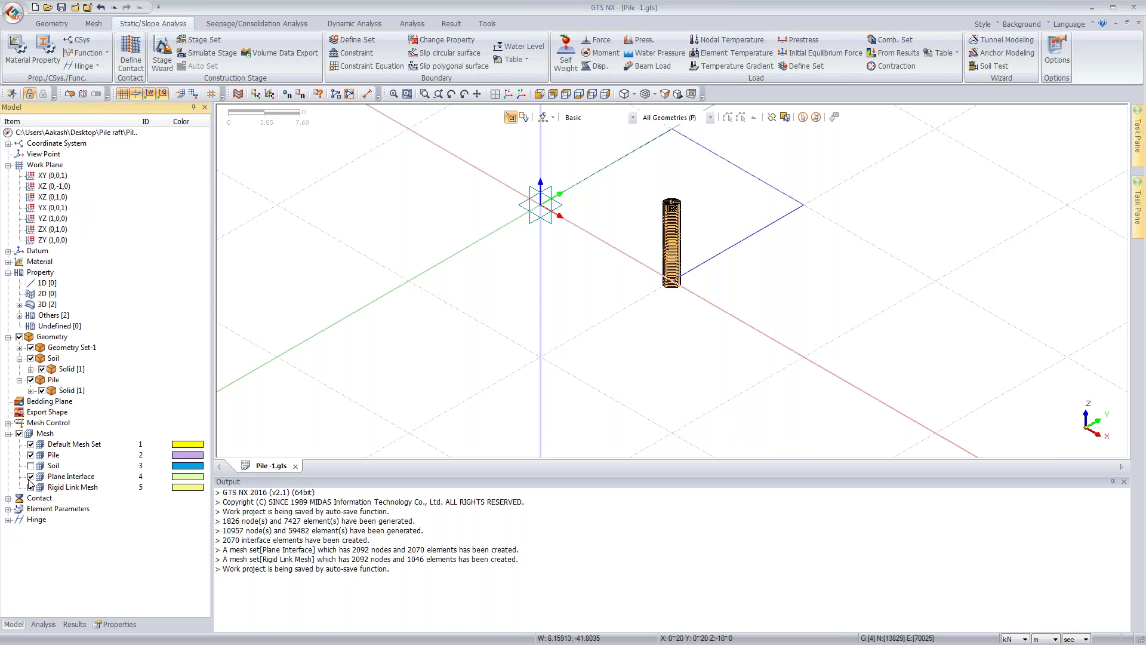
click(30, 475)
click(30, 486)
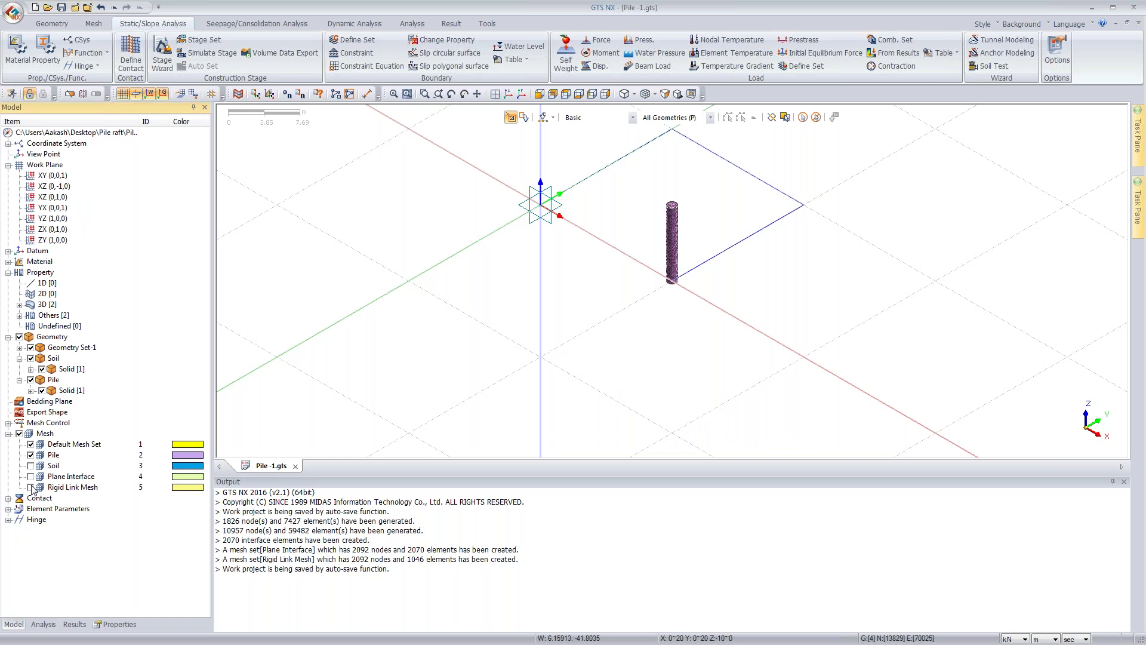
Step: Start a face pressure load on 3D element faces and select the element faces at the pile's top
click(539, 94)
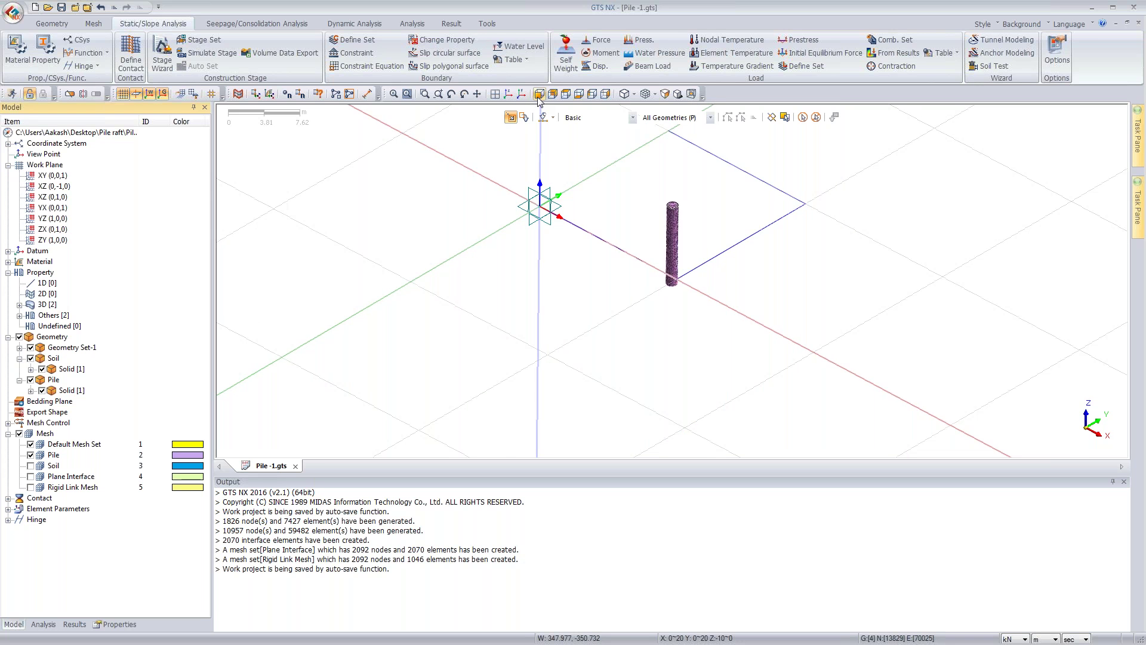
click(644, 40)
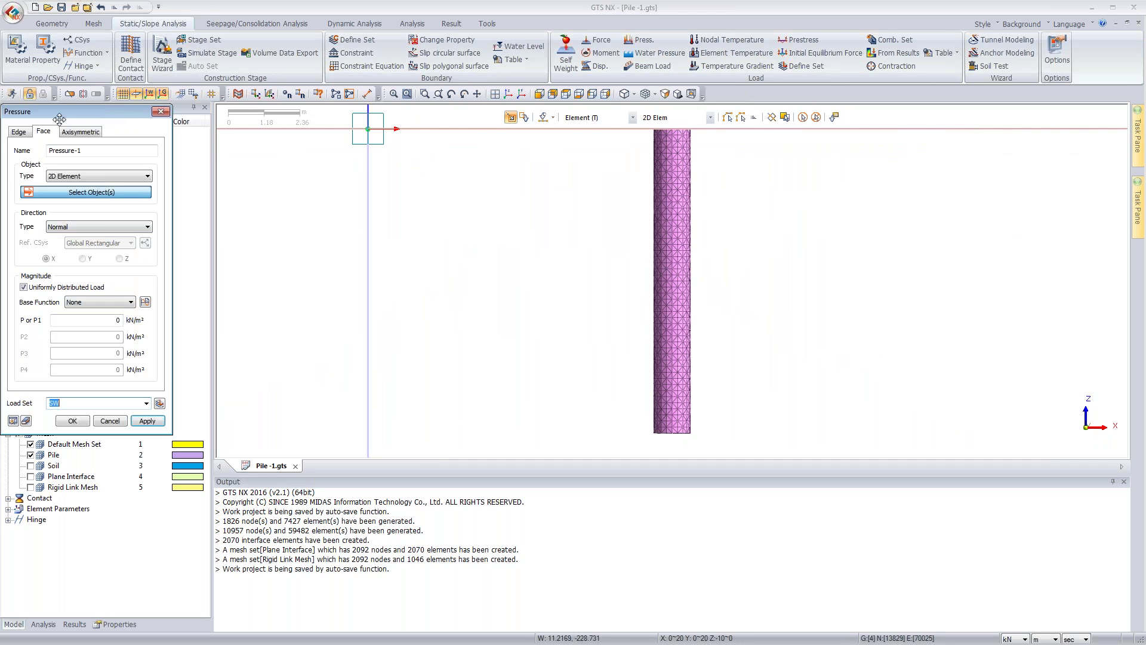
click(99, 175)
click(72, 192)
drag(589, 140, 724, 167)
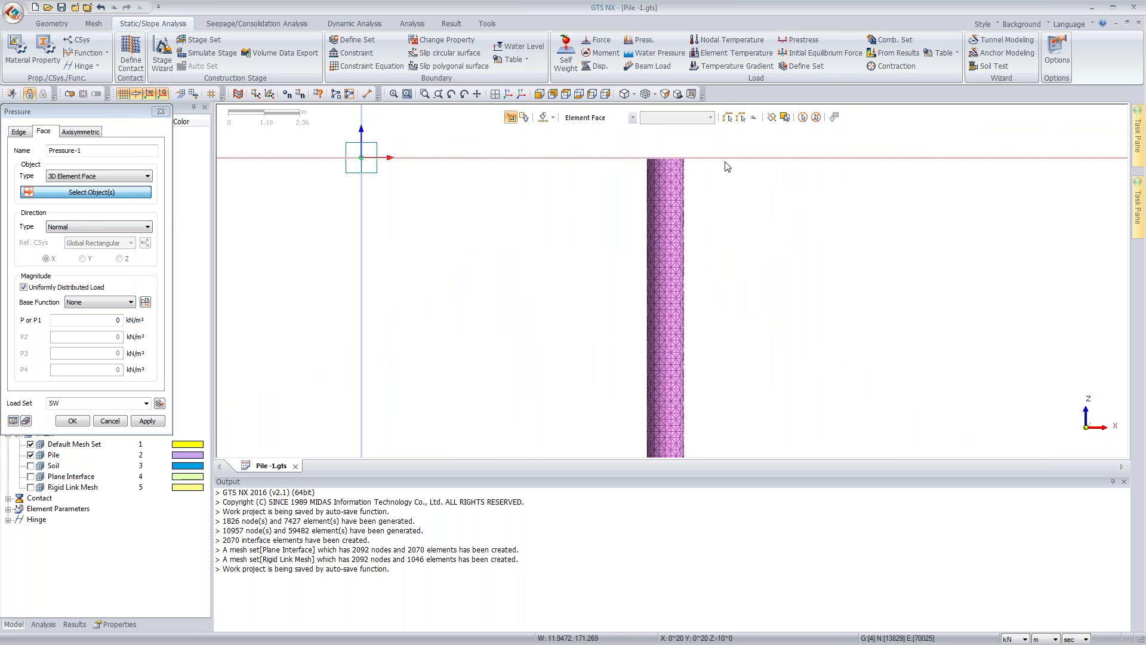
Step: Apply a uniform normal pressure of 200 kN/m² to the selected pile faces in a load set named Pressure
click(509, 94)
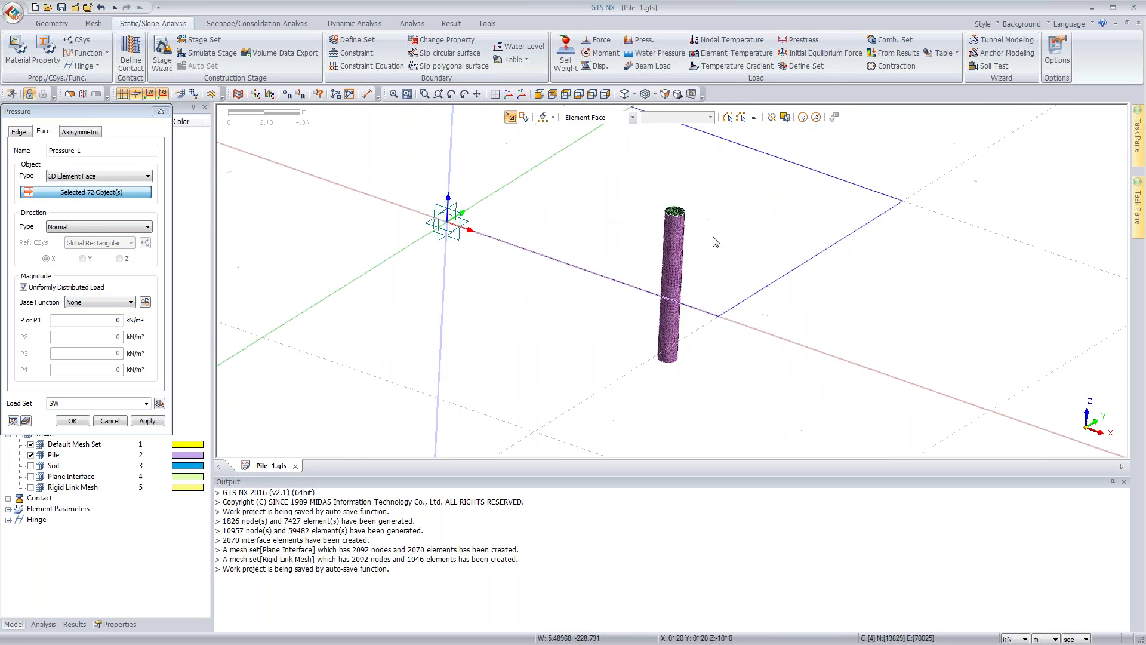
click(109, 322)
text(200)
key(Tab)
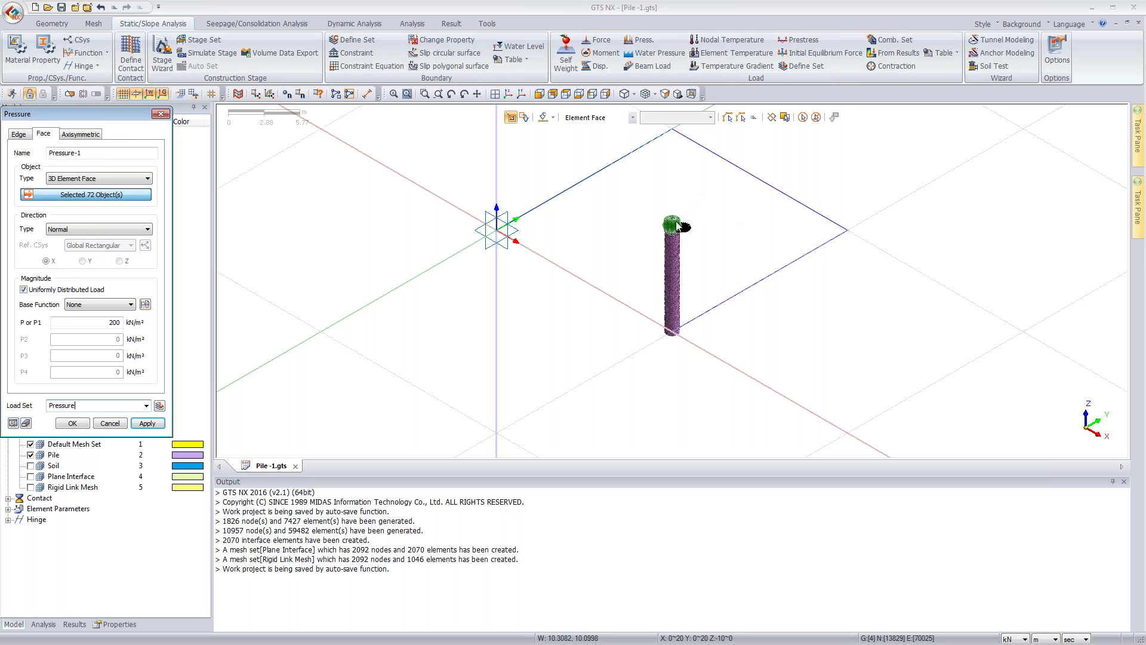
click(71, 424)
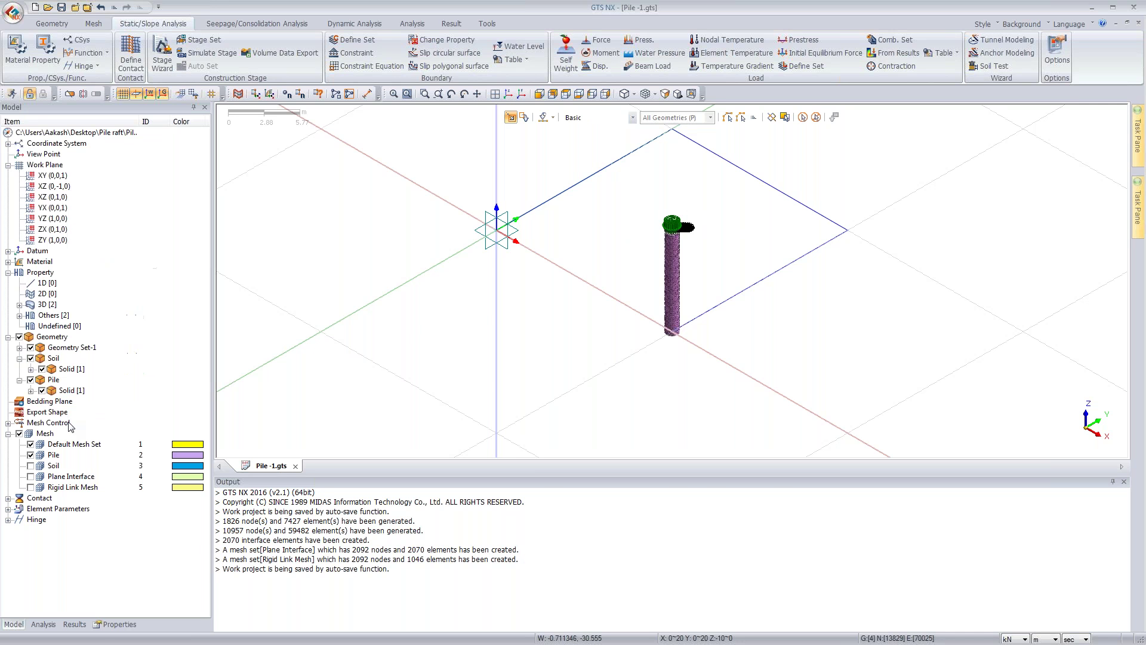
Step: Show the Soil, Rigid Link Mesh and Plane Interface mesh sets again
click(30, 466)
click(30, 487)
click(31, 476)
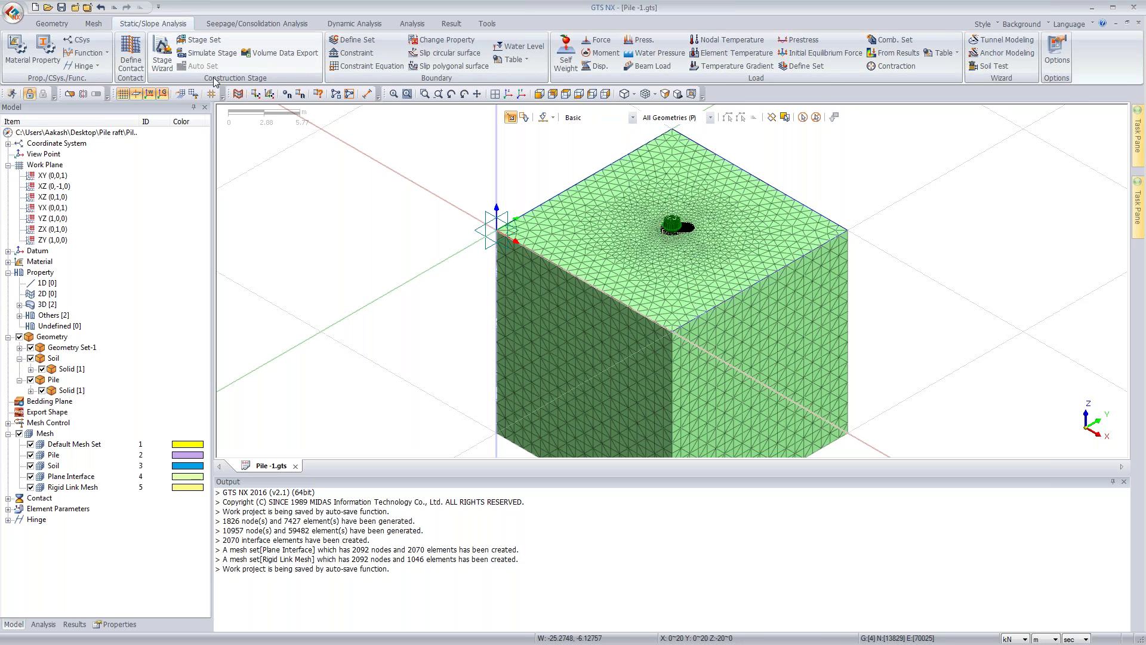
Step: Add a construction stage set named Pile analysis with the Stress stage type
click(201, 42)
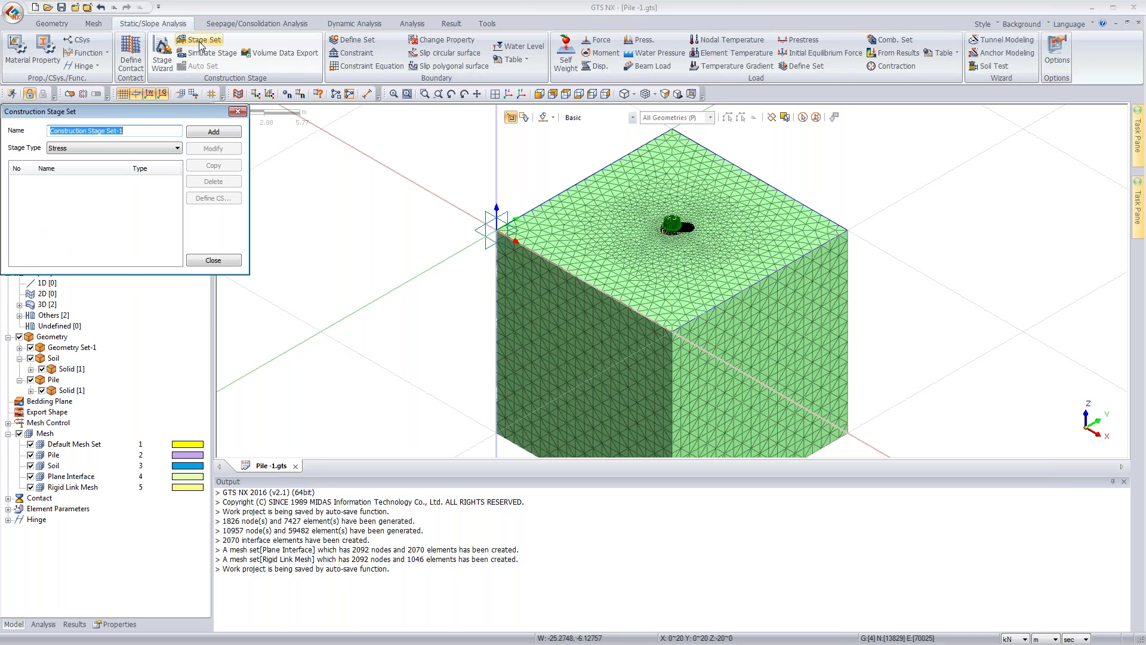
click(133, 130)
drag(134, 130, 36, 132)
text(Pile analysis)
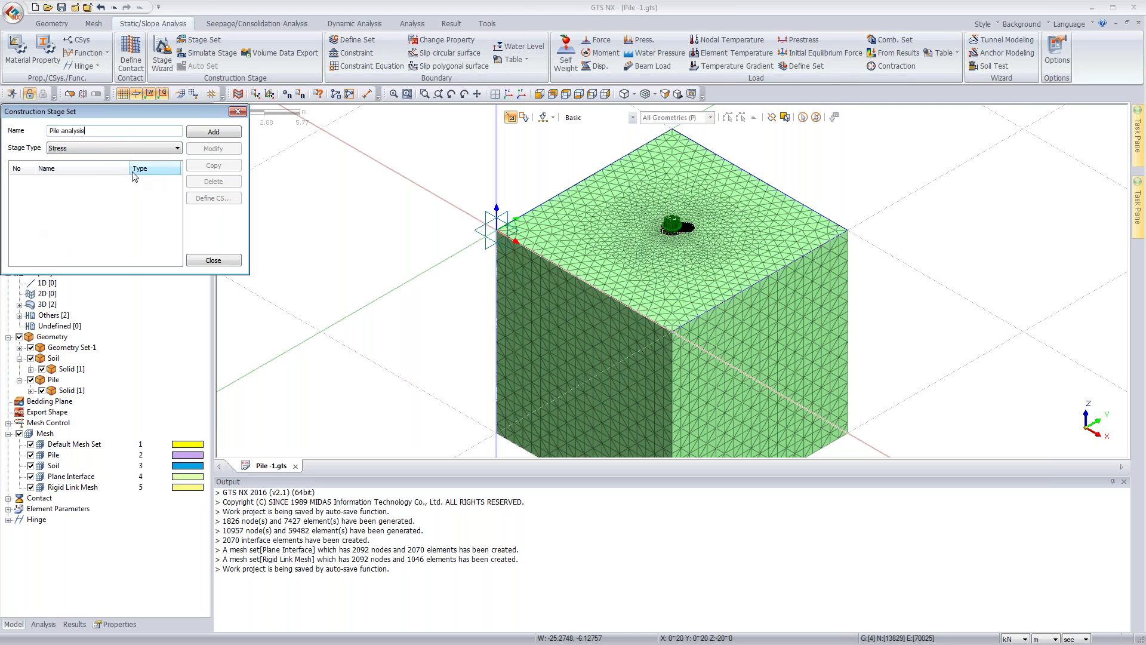
click(213, 132)
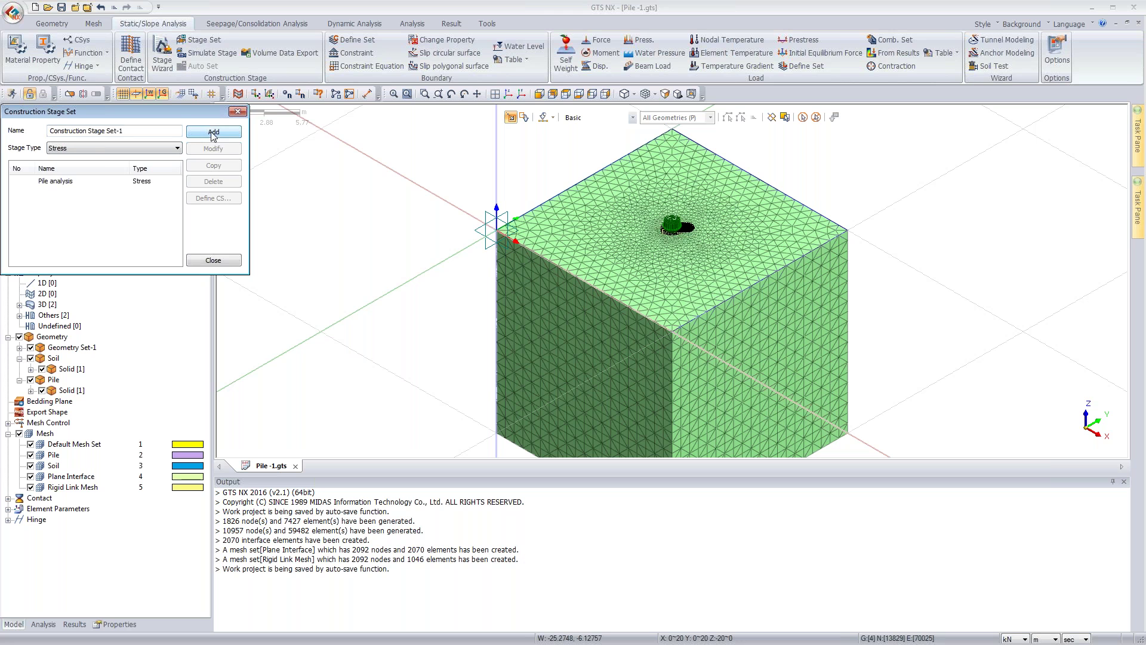
Step: Open the stage definition of the Pile analysis set, name the first stage Insitu and show only activated data in the model view
click(111, 181)
click(215, 199)
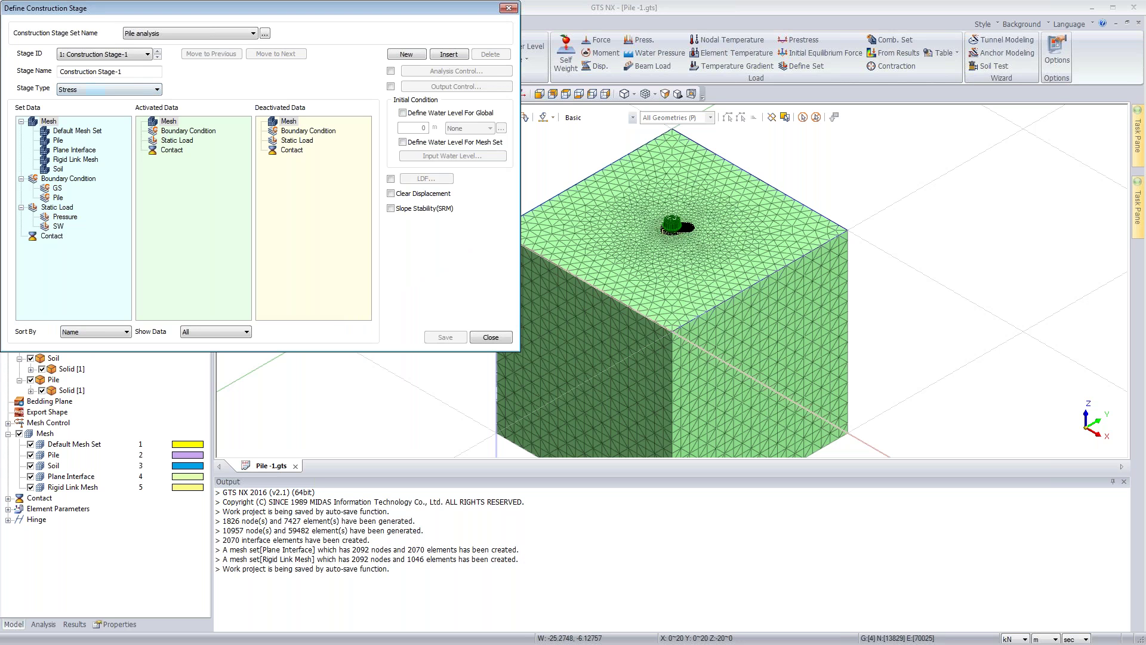
drag(144, 75, 59, 72)
text(Insitu)
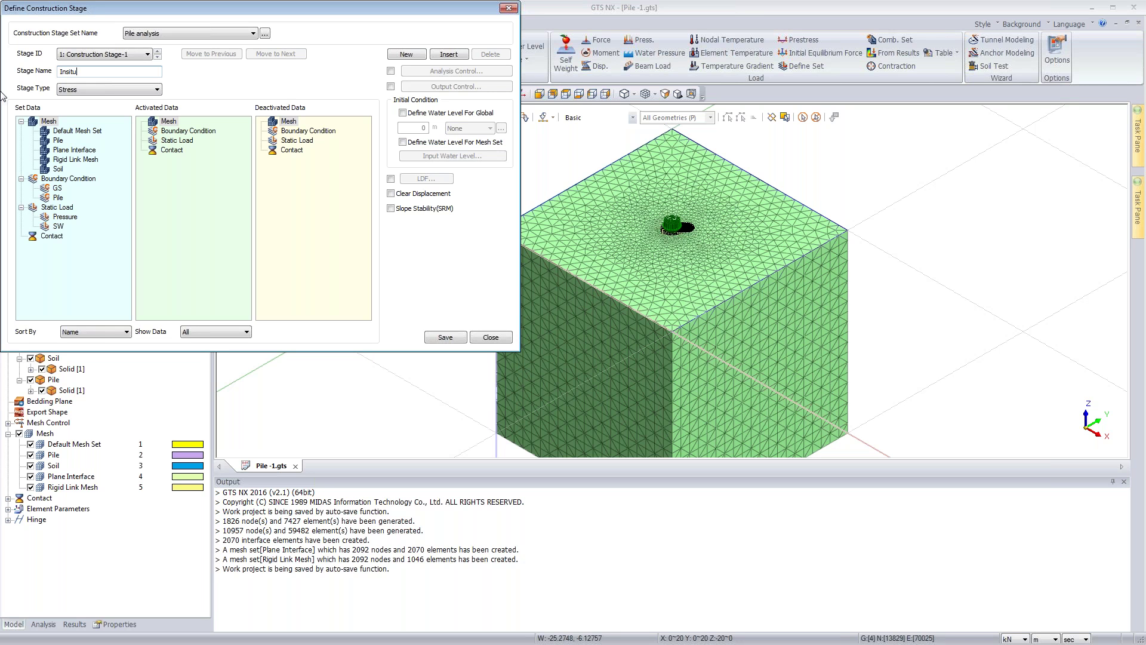
drag(58, 141, 84, 149)
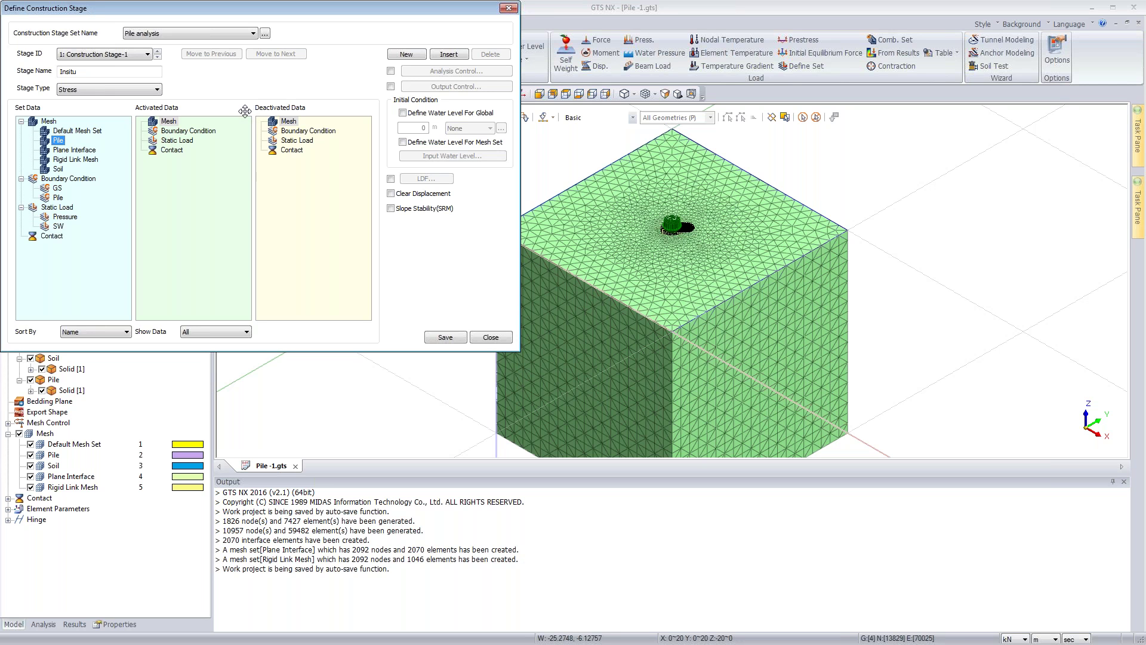
click(219, 332)
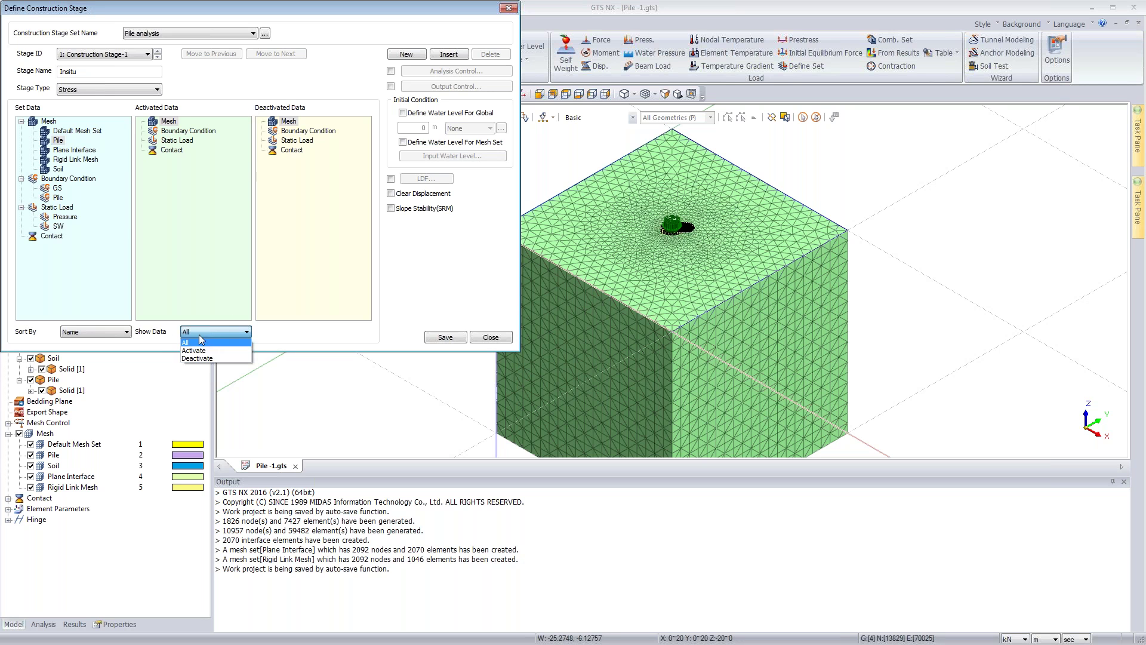
click(197, 350)
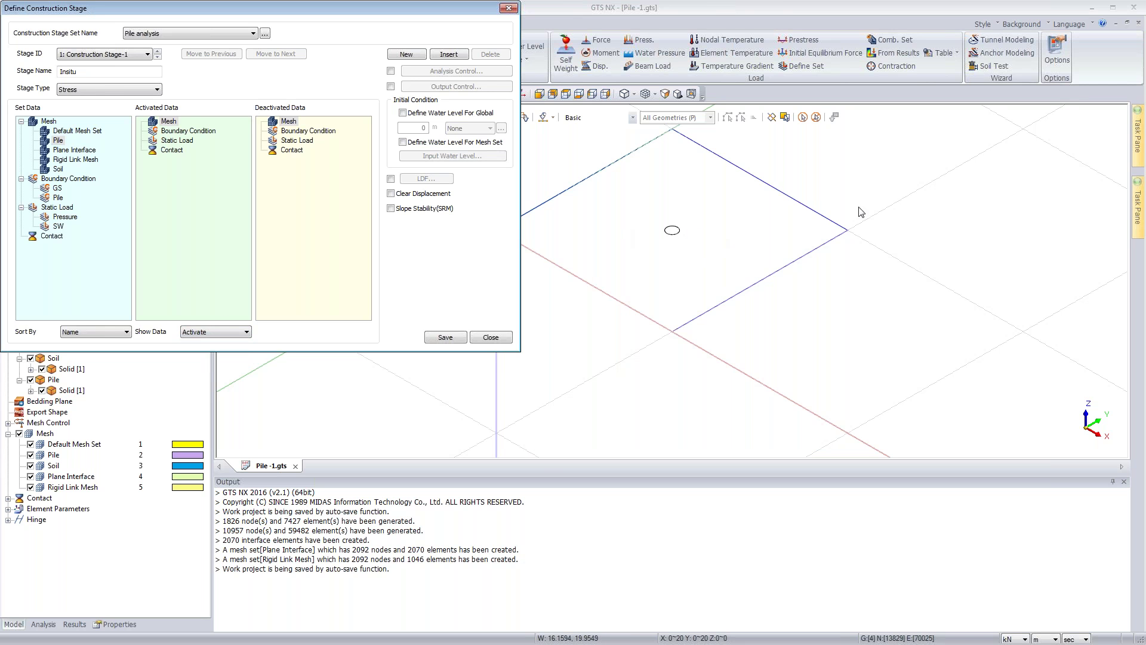
Step: Activate the Pile and Soil meshes, the Pile and GS boundary conditions and the SW load in the Insitu stage
drag(57, 141, 173, 142)
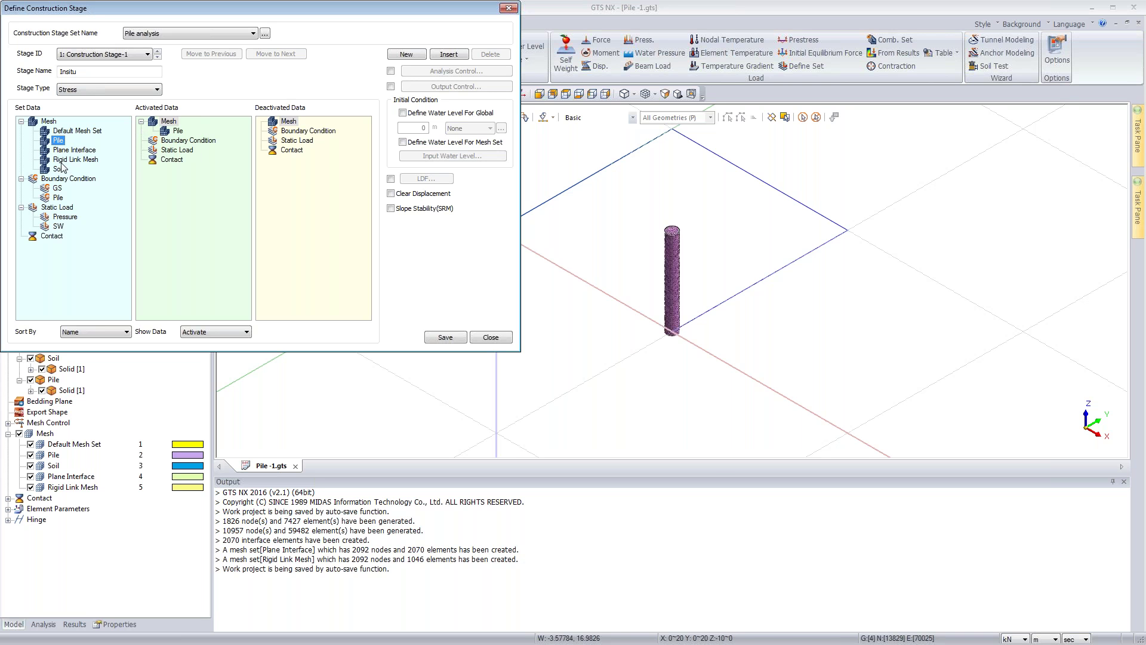
drag(58, 170, 177, 179)
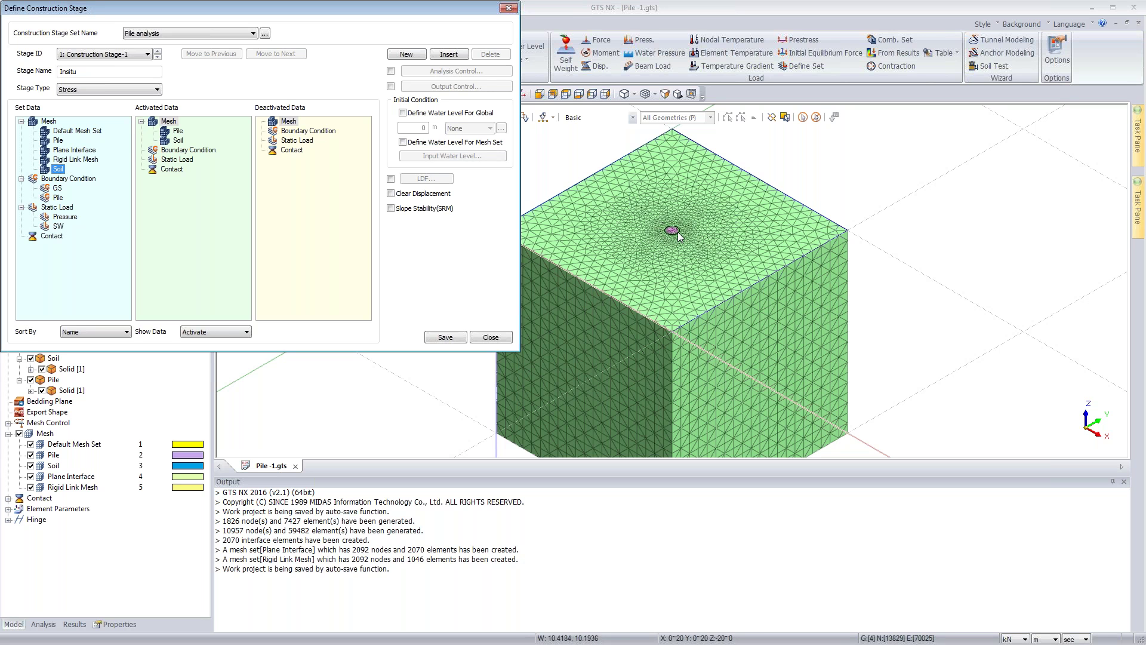
drag(58, 197, 182, 188)
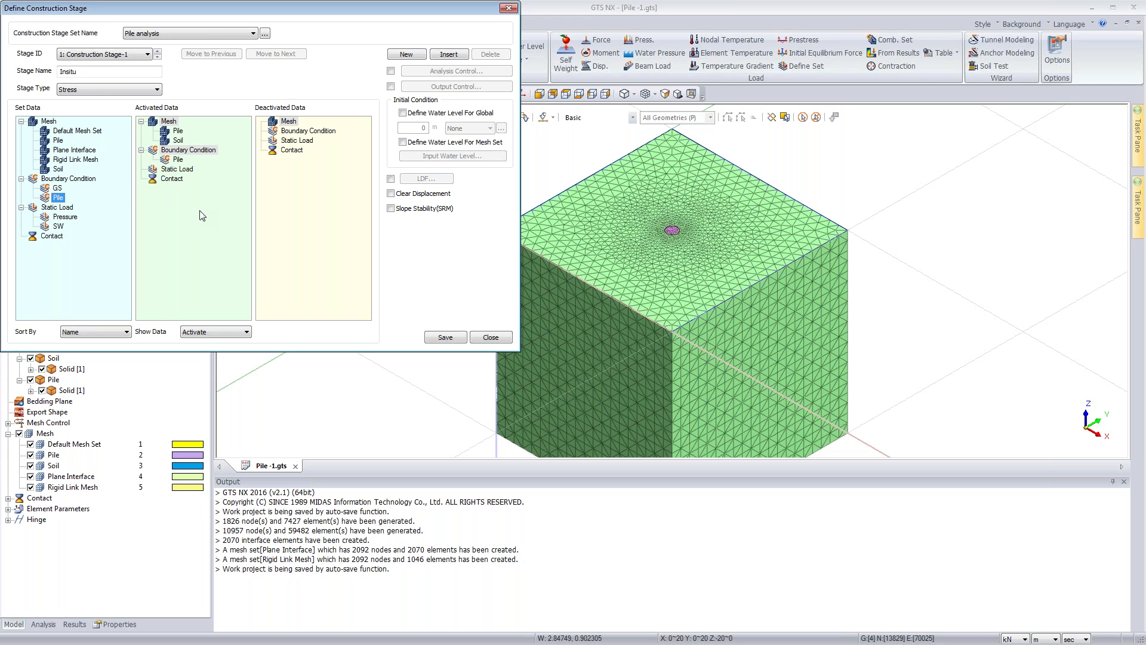
drag(47, 190, 188, 212)
drag(58, 226, 167, 233)
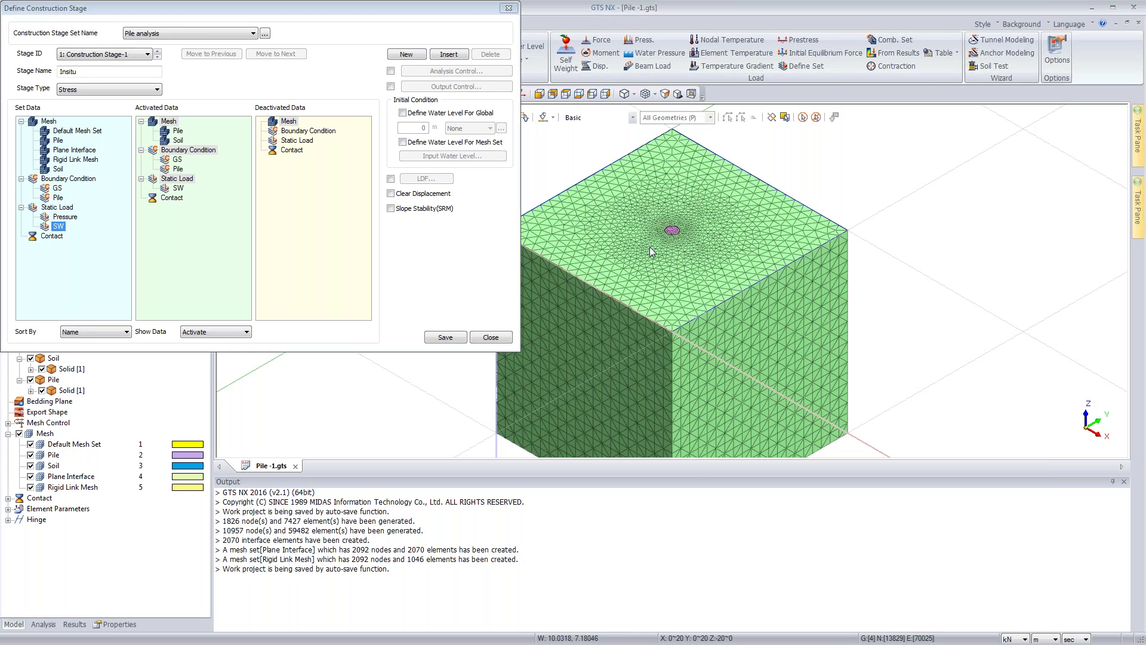
Step: Activate the Rigid Link Mesh in the Insitu stage and save the stage
scroll(651, 248, up, 1)
scroll(652, 250, up, 2)
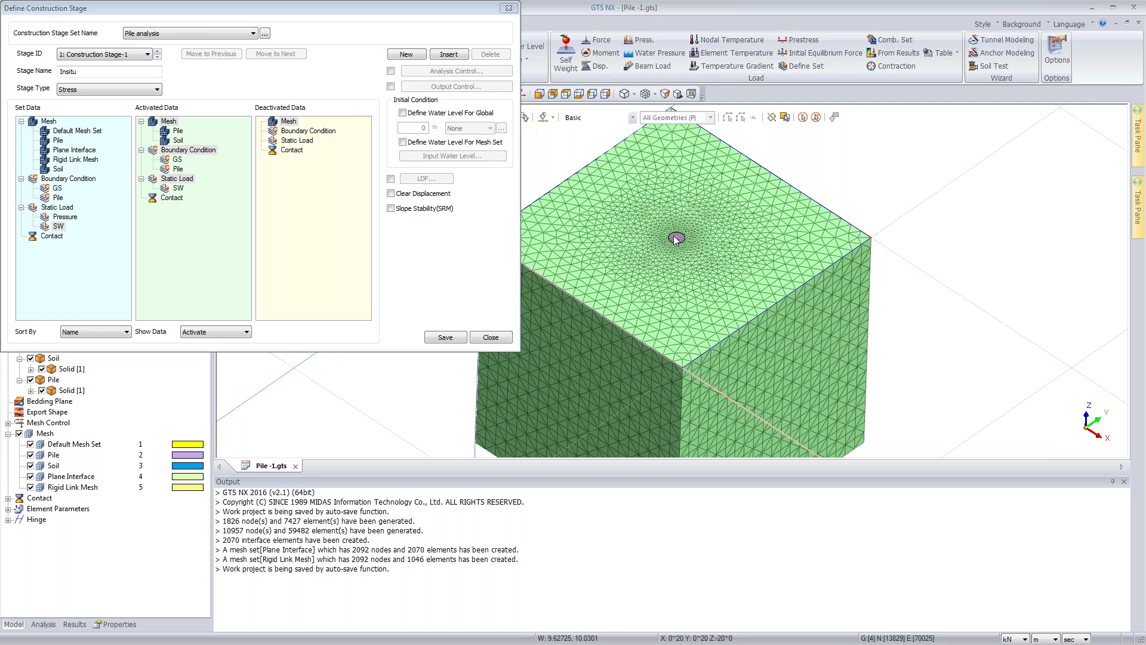
scroll(674, 241, up, 3)
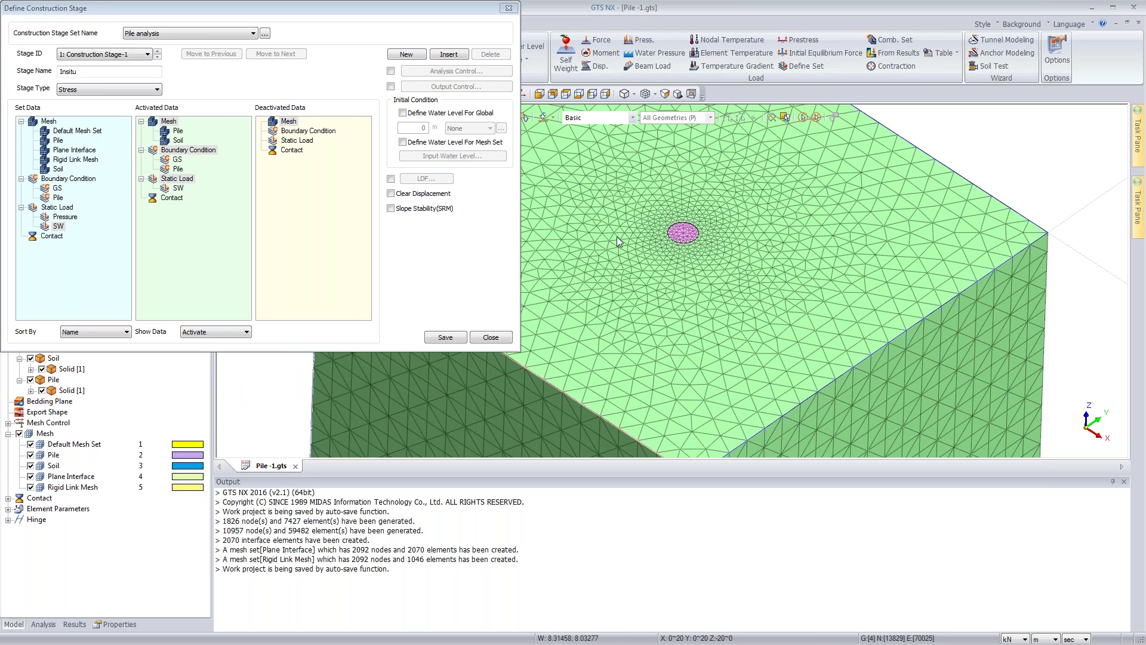
click(85, 161)
drag(84, 162, 181, 154)
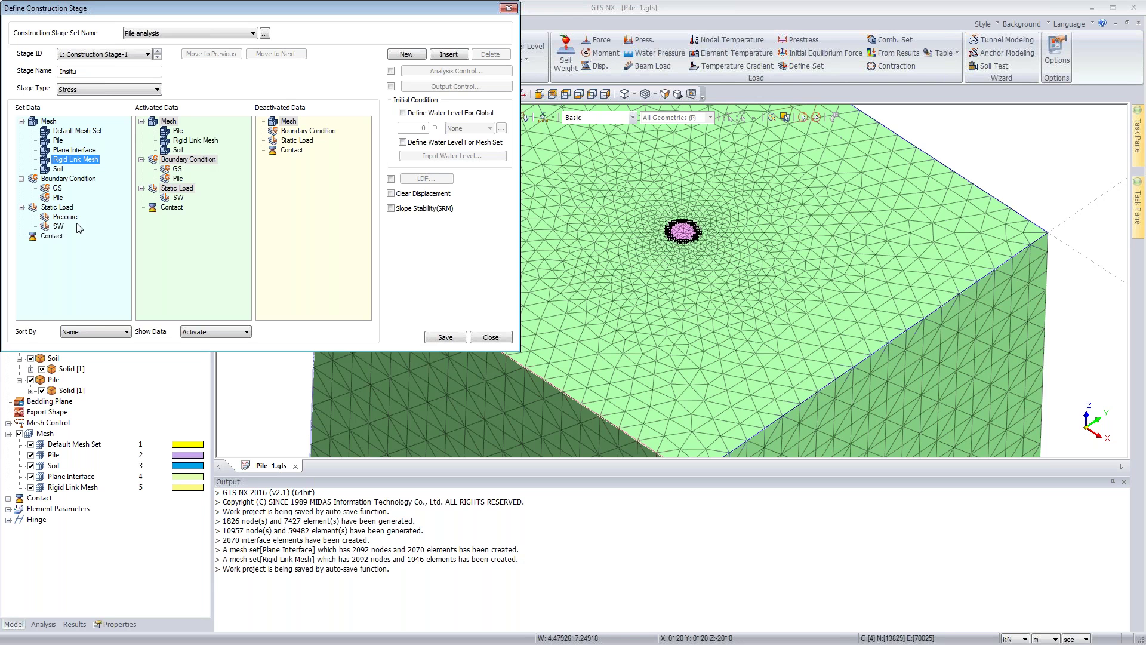
click(442, 337)
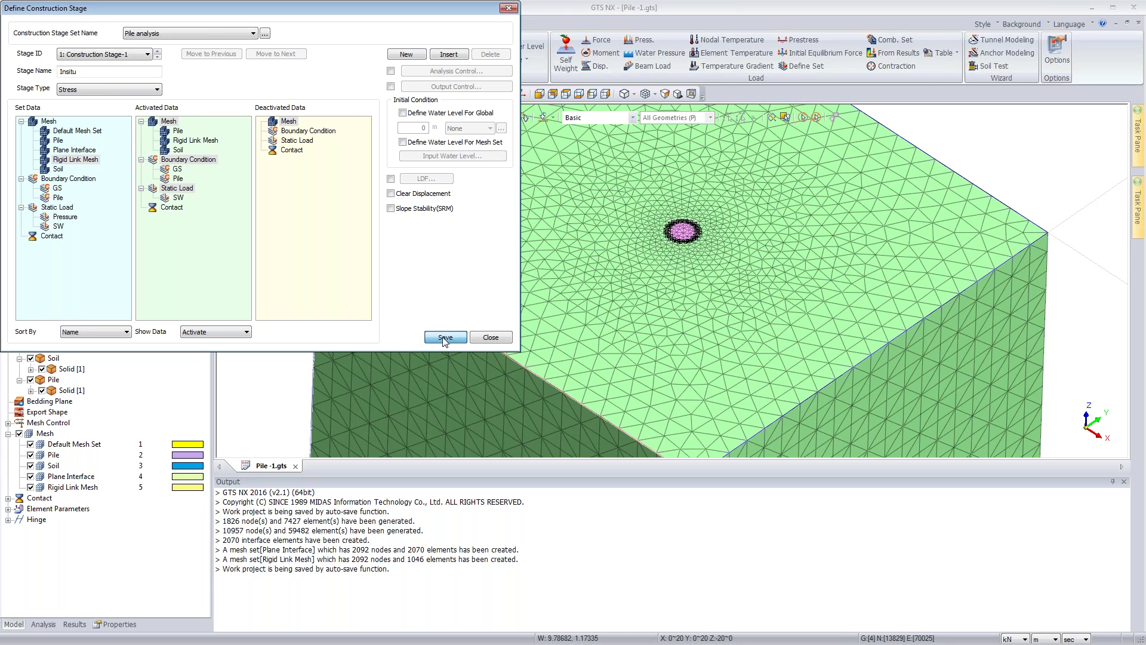
Step: Add a second construction stage named Activation of pile
click(406, 54)
drag(123, 72, 21, 84)
text(Activation of pile)
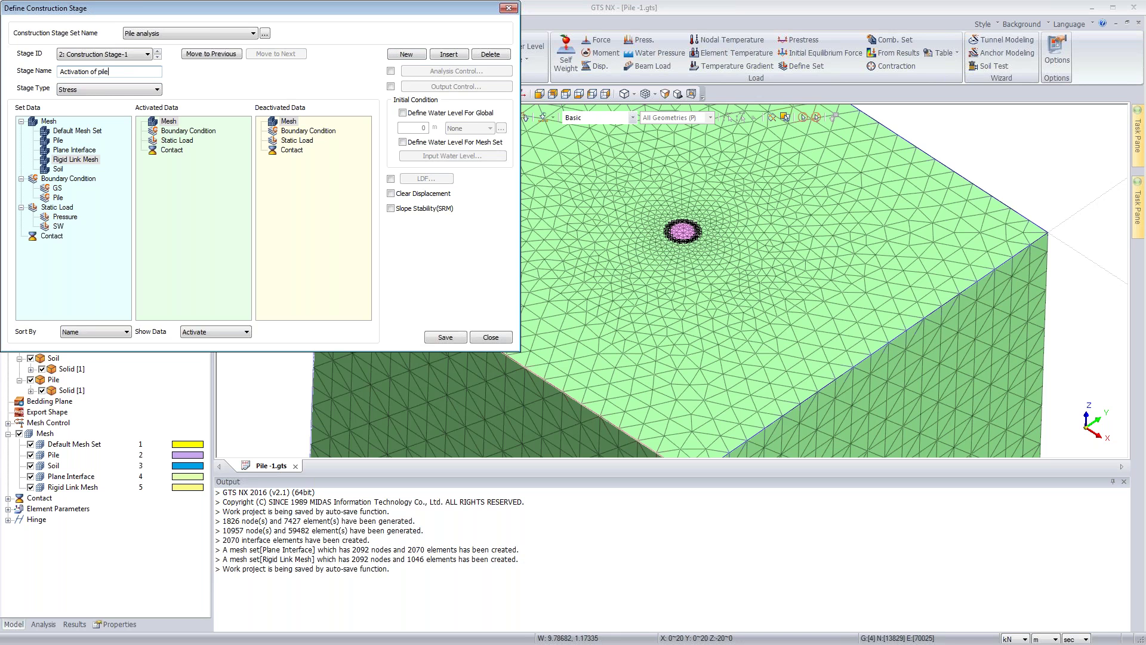
Step: In the second stage, activate the Plane Interface mesh, deactivate the Rigid Link Mesh and Pile boundary condition, and save it
click(70, 160)
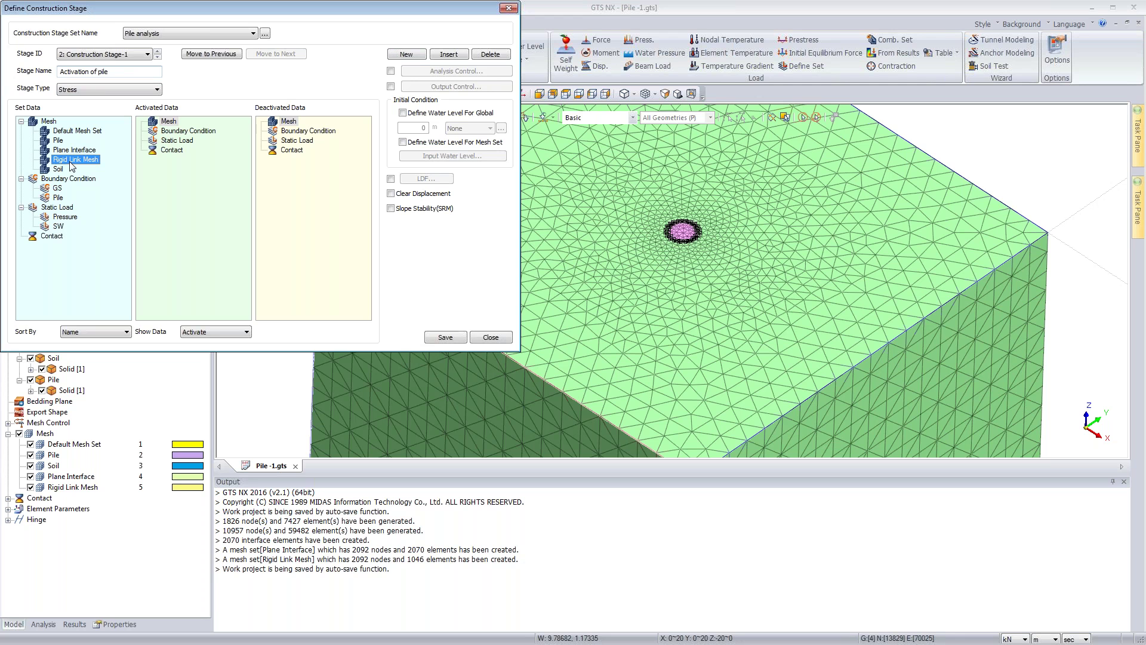
drag(71, 166, 313, 209)
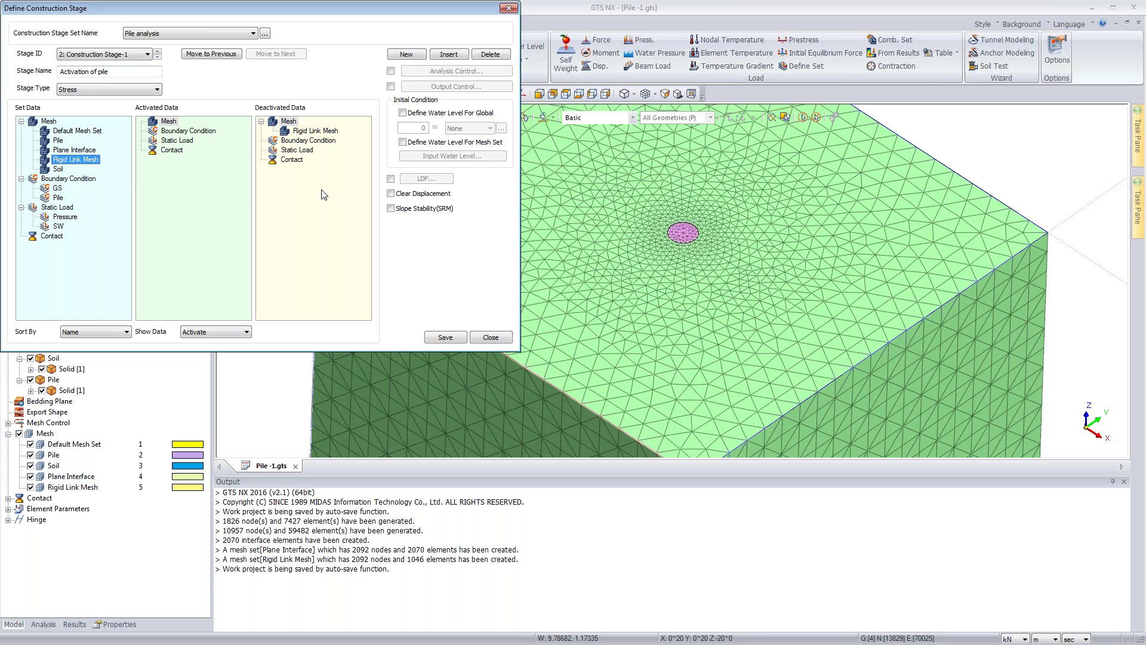
drag(74, 150, 187, 169)
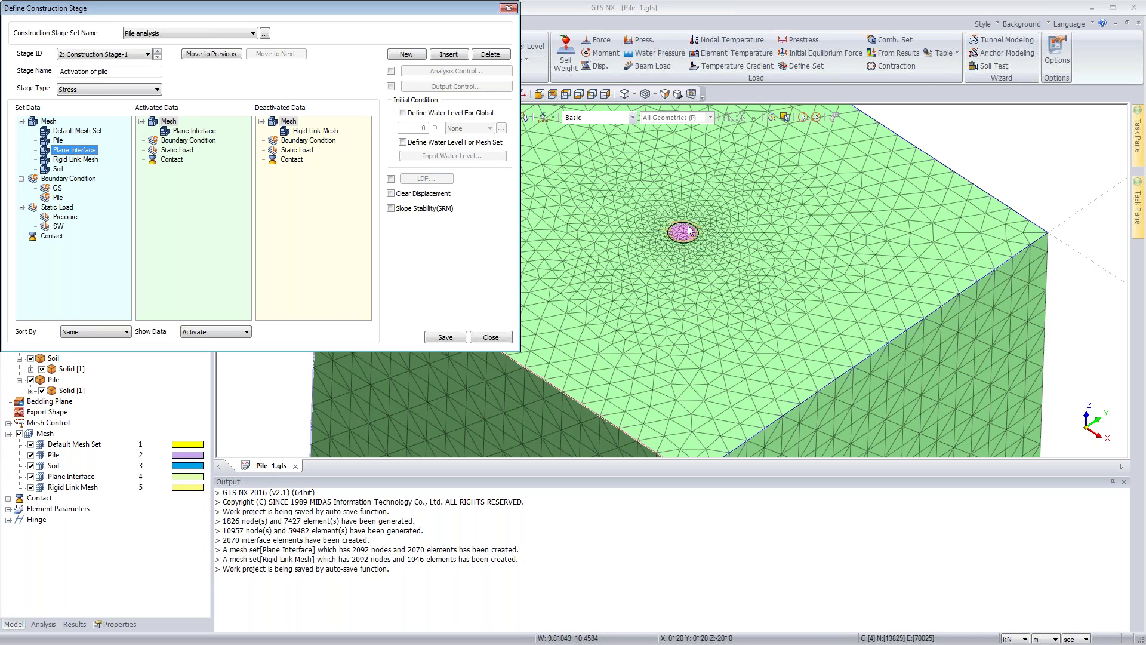
click(58, 198)
drag(57, 197, 340, 192)
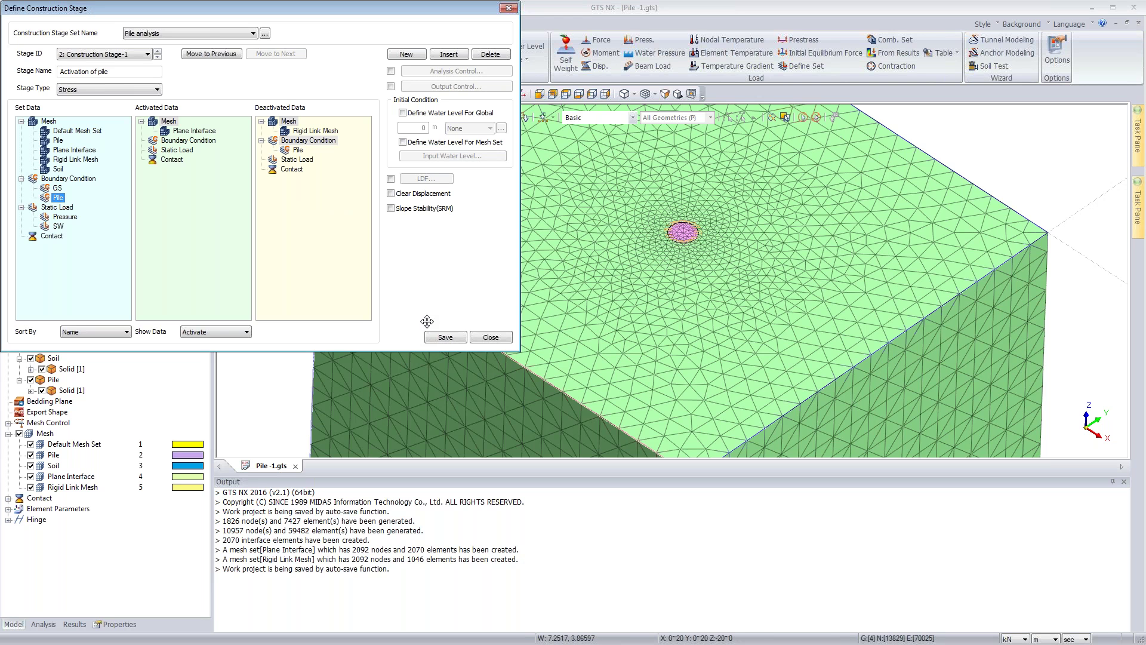
click(445, 339)
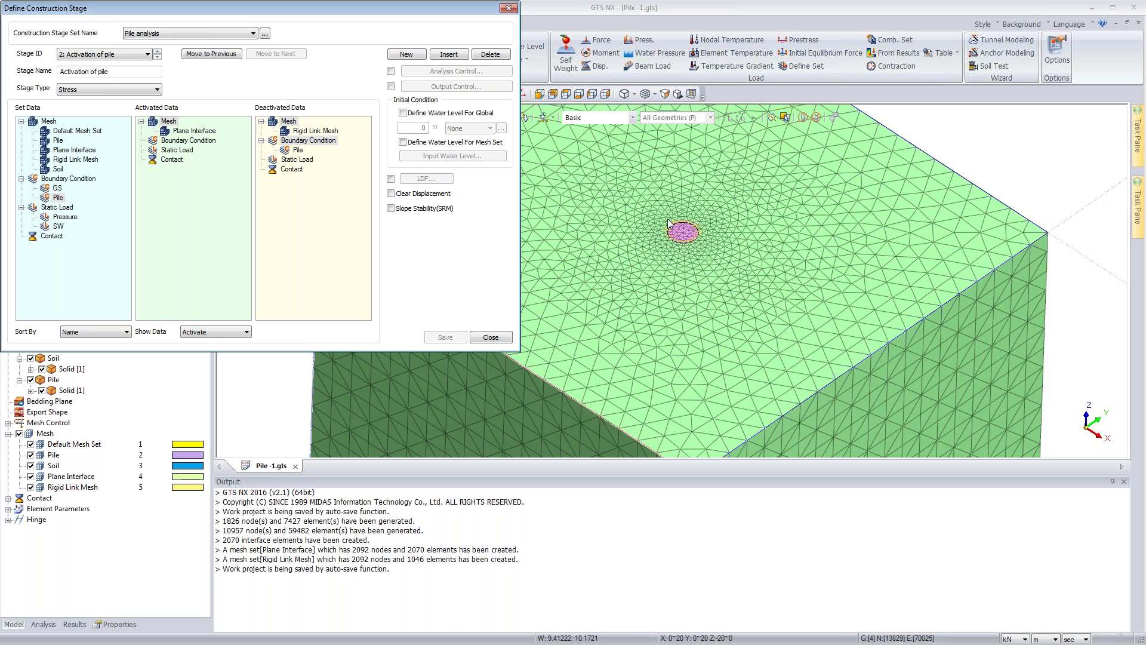
Step: Add a third construction stage named Pressure and activate the Pressure static load in it
click(406, 54)
text(Pressure)
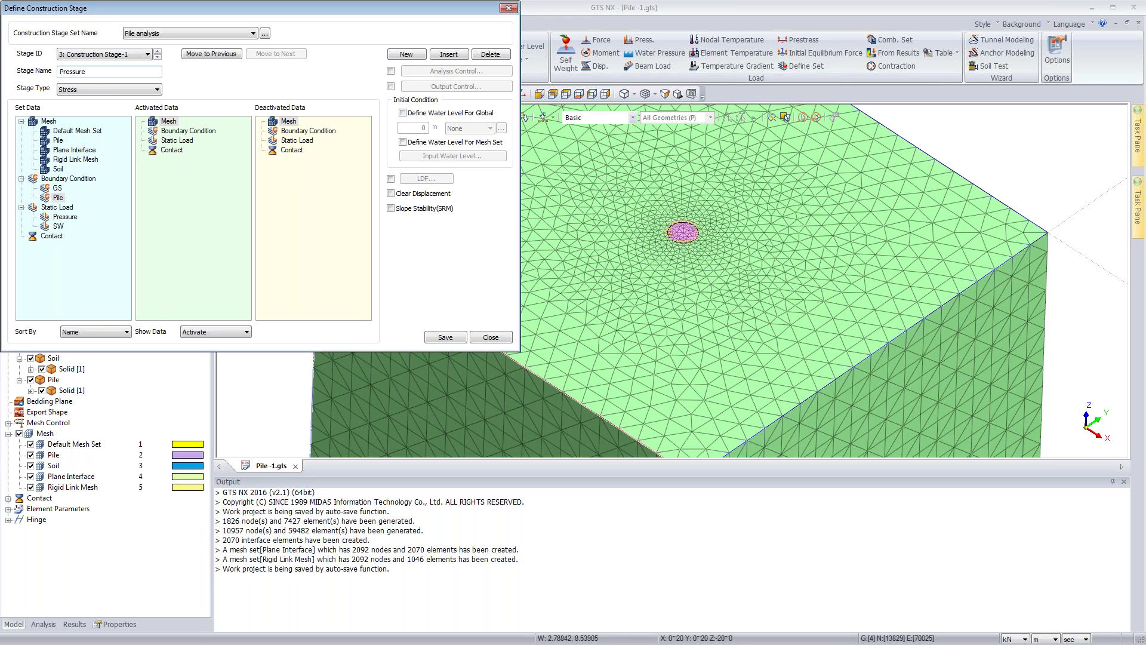
drag(67, 219, 186, 219)
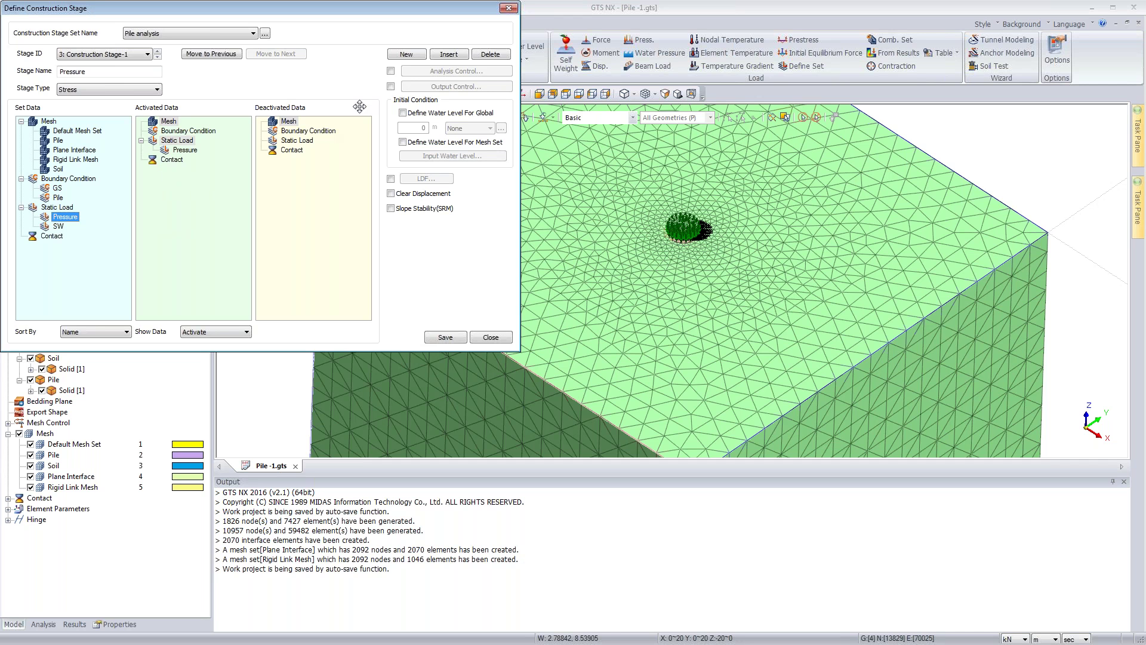
Step: Enable stage-specific analysis control for the Pressure stage, with 20 load increments and intermediate output at every increment
click(391, 71)
click(434, 72)
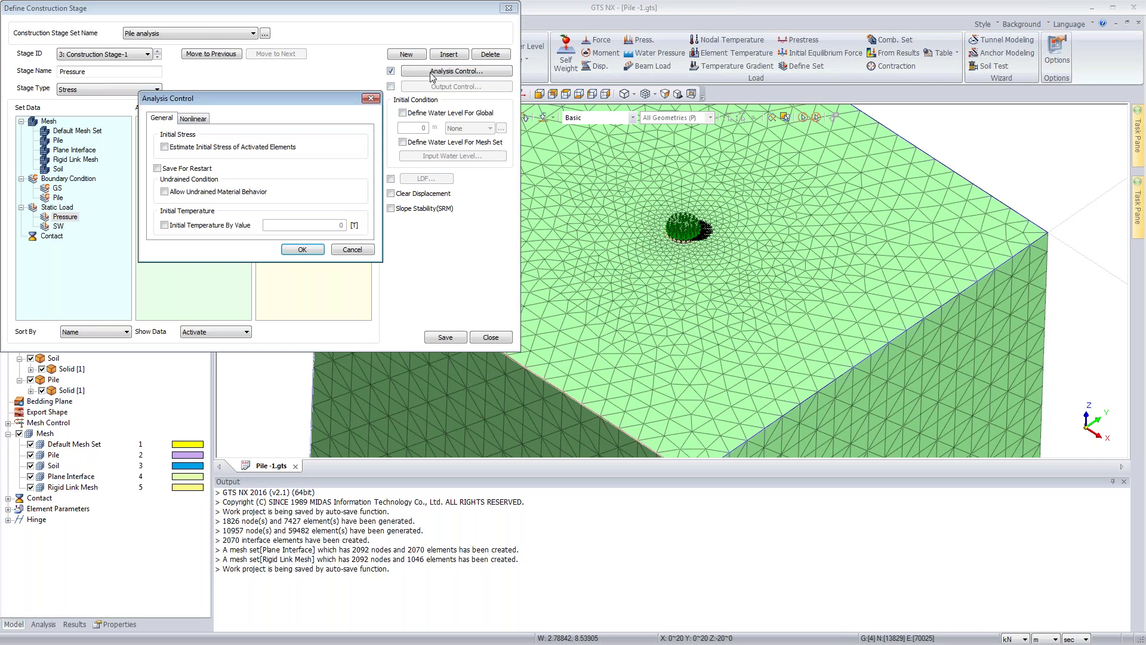
click(194, 119)
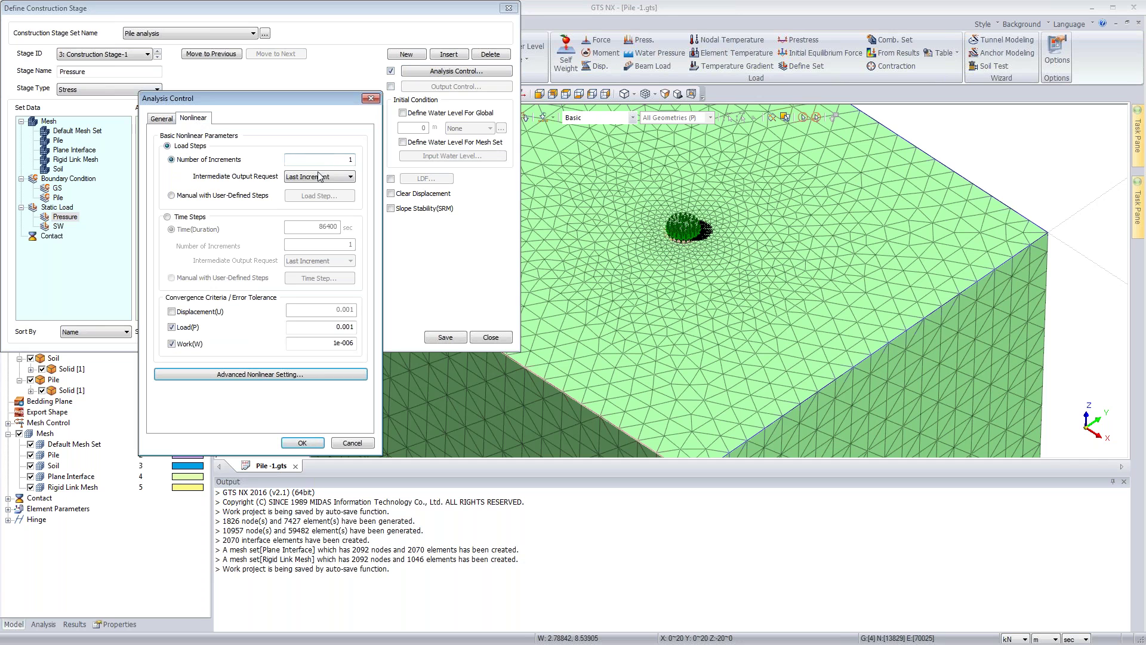
click(321, 177)
click(320, 197)
double_click(350, 160)
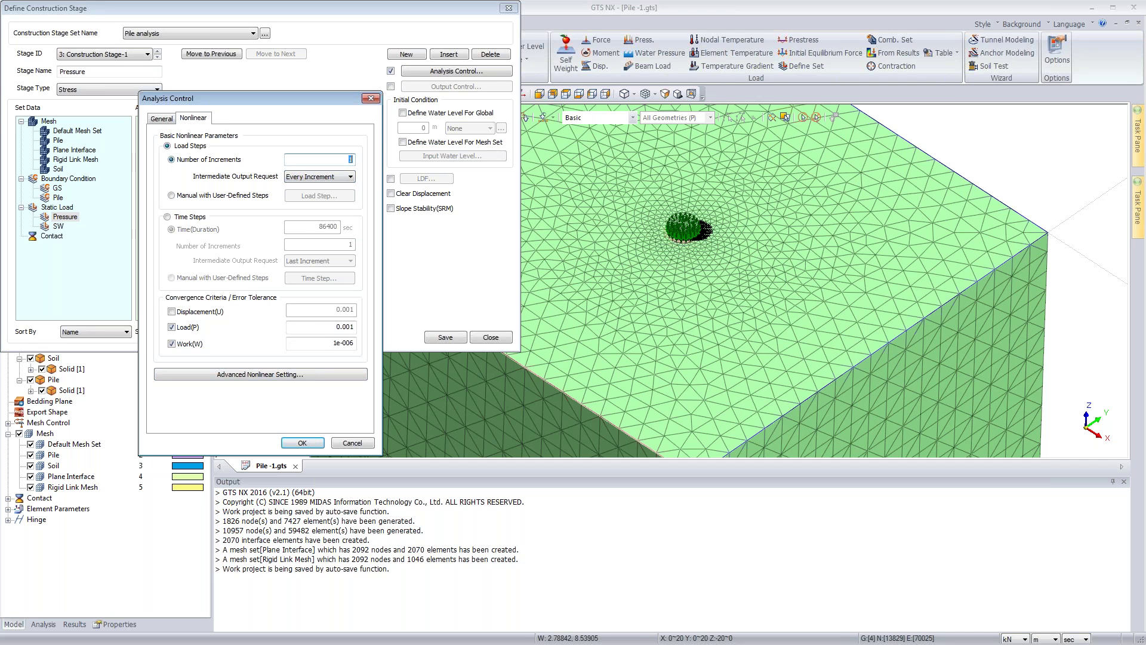
text(20)
Step: Use only the displacement criterion for nonlinear convergence, without load and work, save the Pressure stage and finish the stage definition
click(190, 329)
click(190, 344)
click(190, 312)
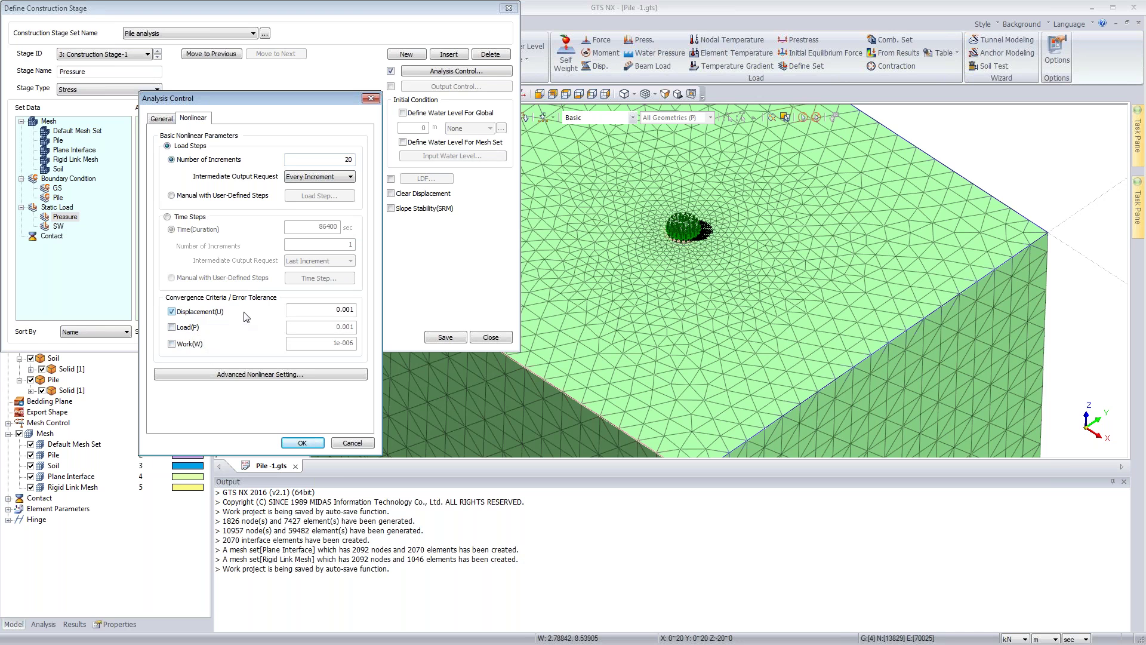
click(302, 442)
click(445, 338)
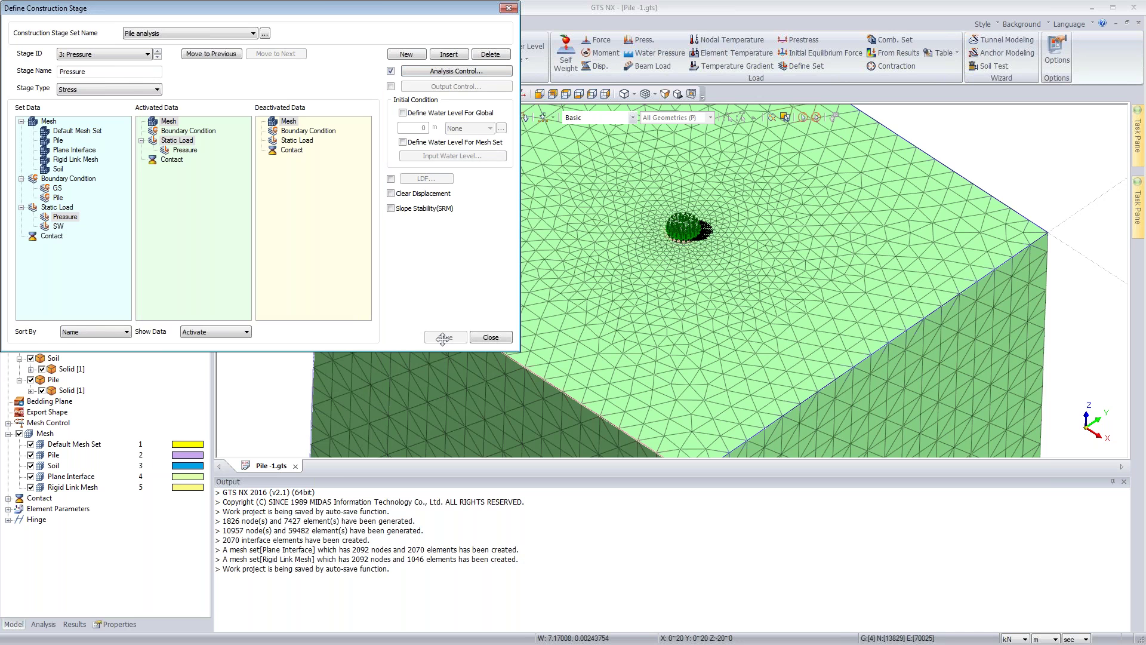
click(494, 337)
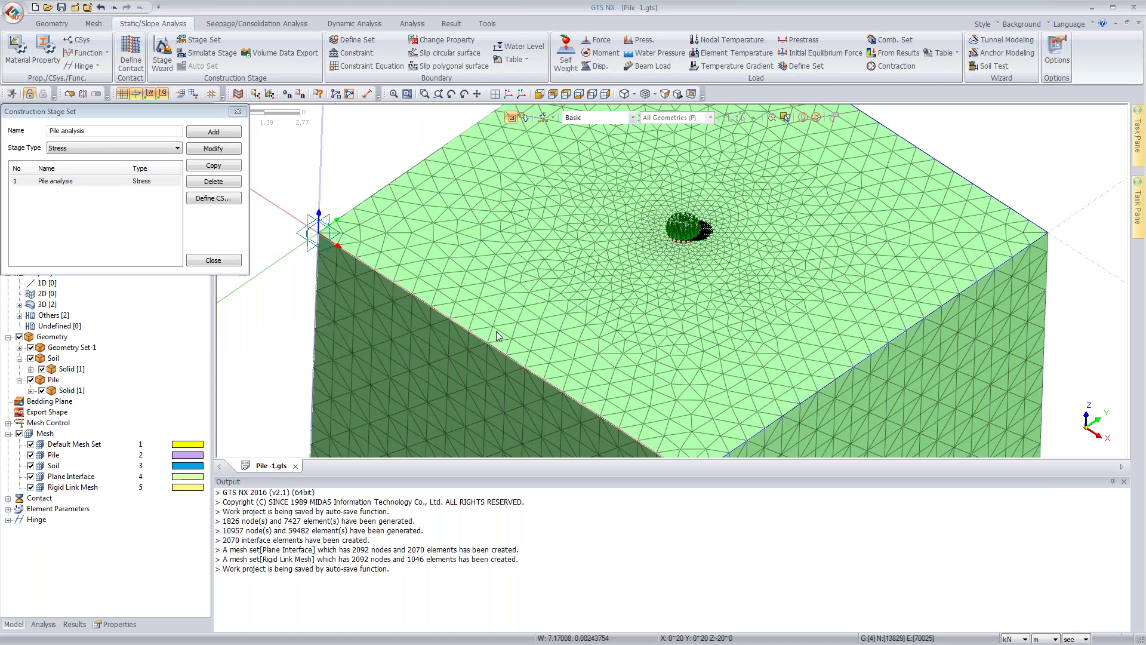
click(214, 260)
click(413, 24)
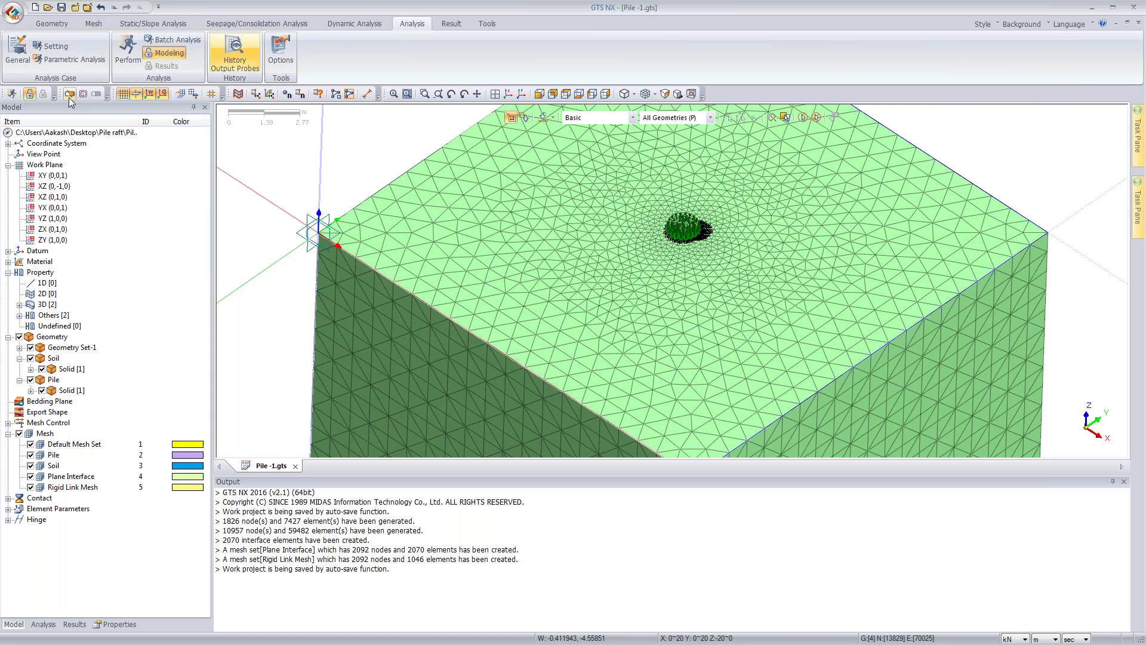
click(17, 53)
click(480, 198)
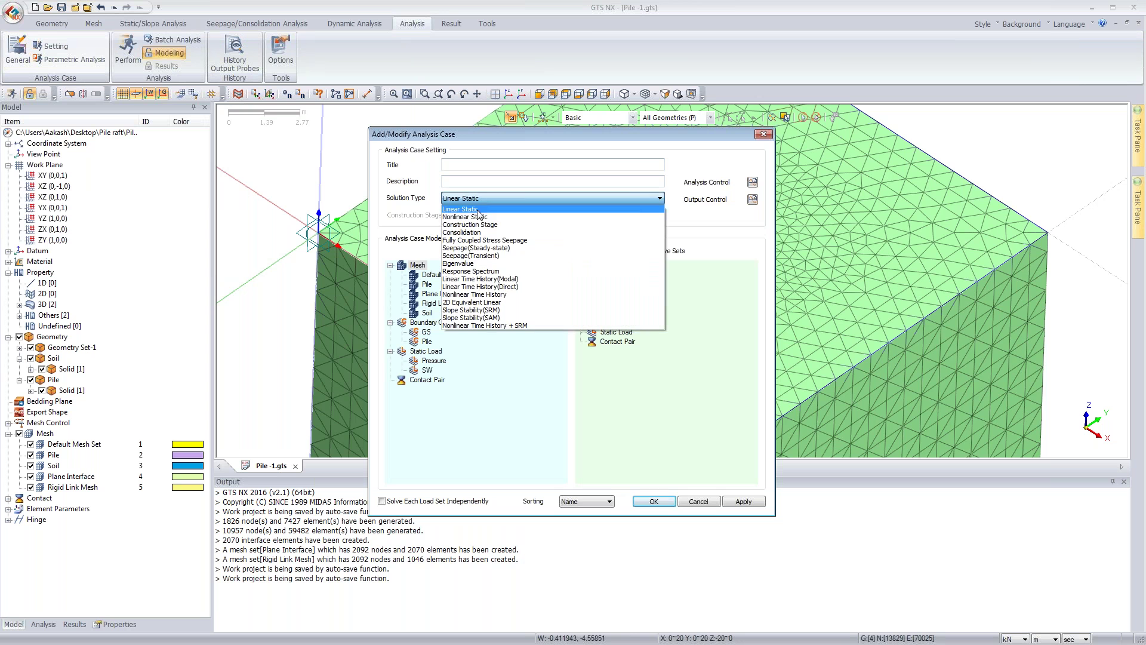
click(479, 225)
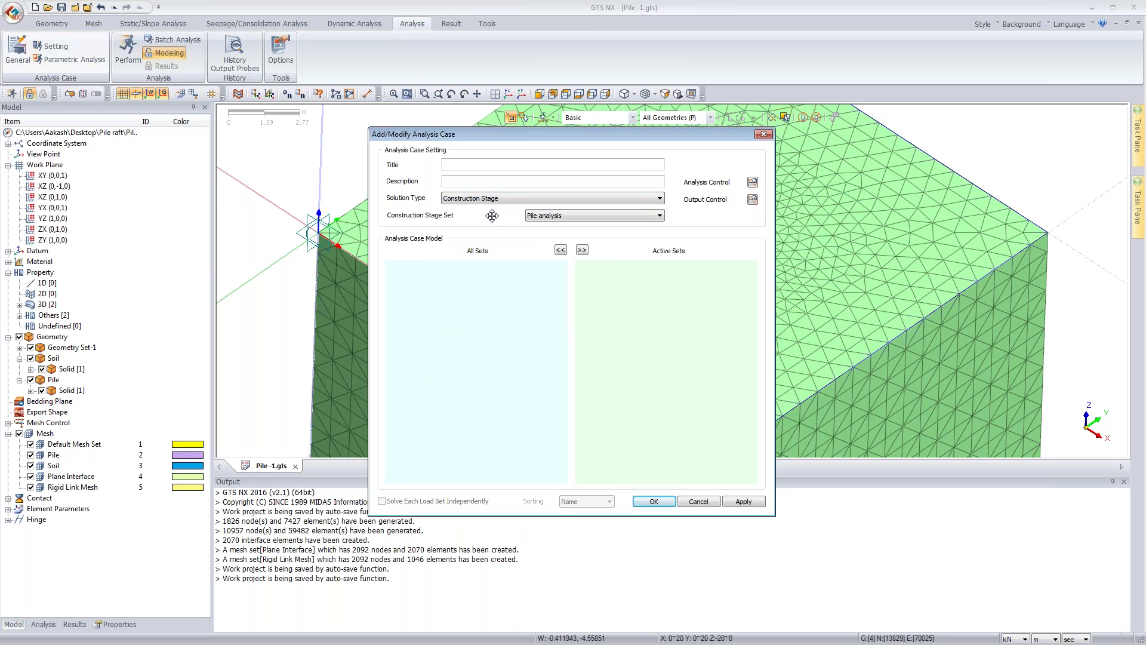
click(763, 133)
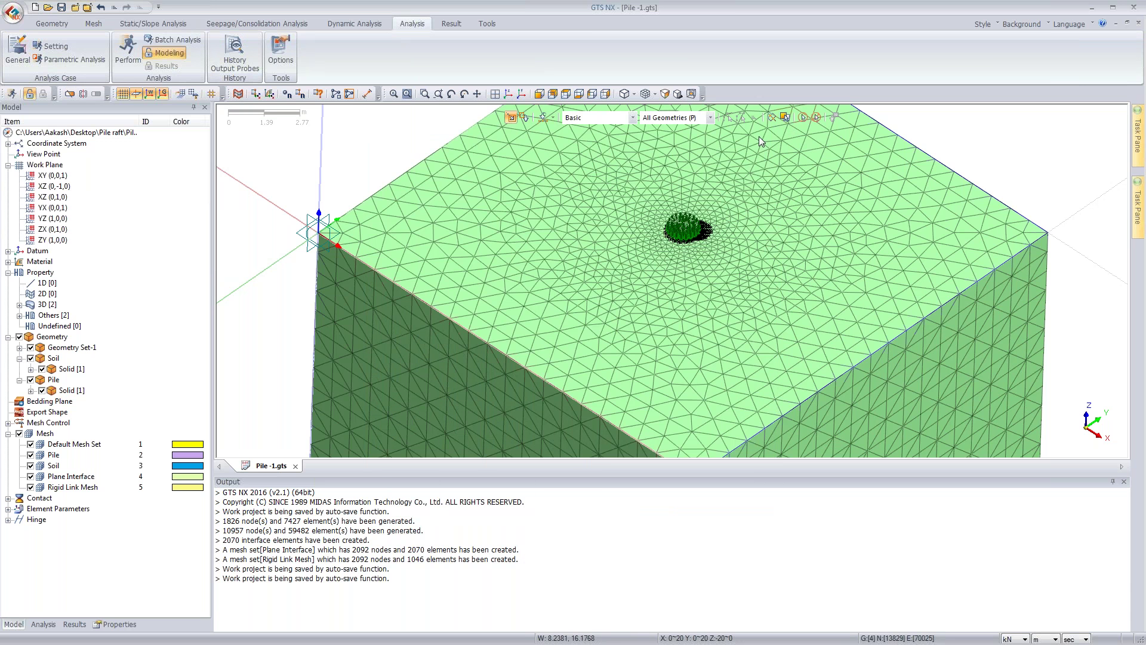
Step: Reopen the Pile analysis stage definition, enable Clear Displacement for the Insitu stage and save it
click(145, 24)
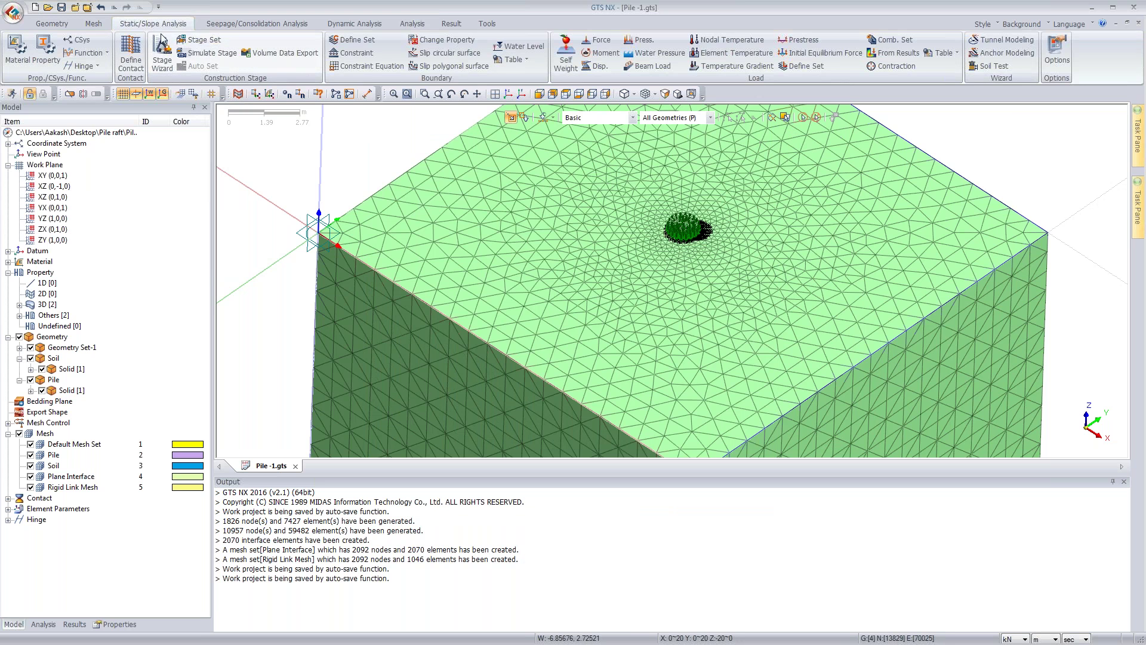
click(199, 39)
click(129, 180)
click(209, 198)
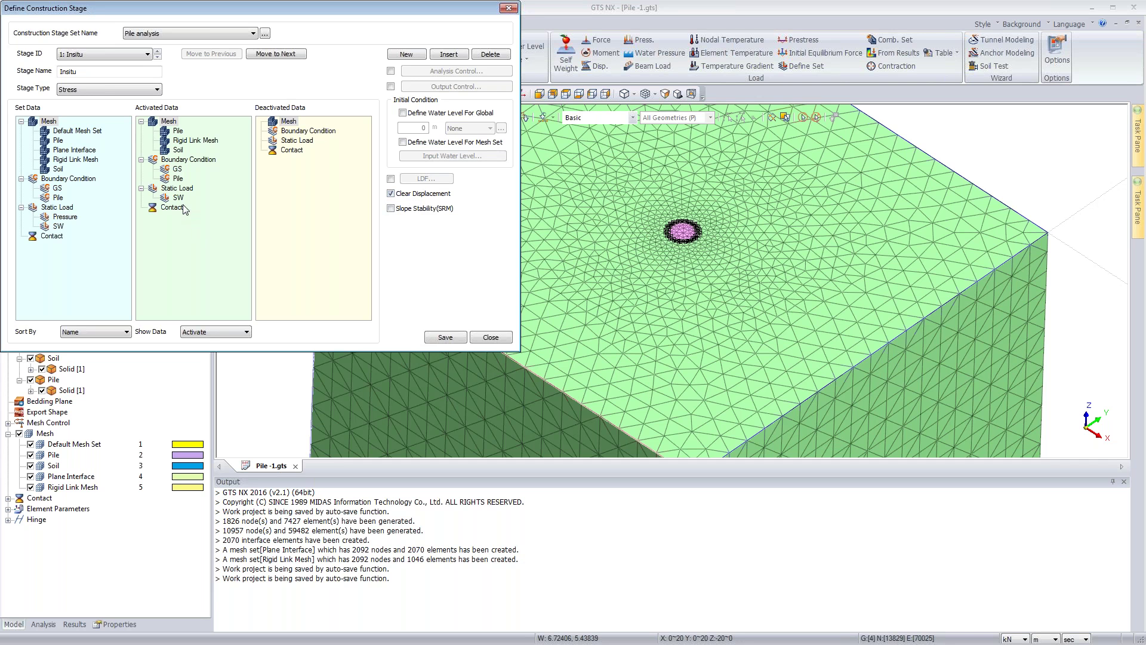
click(447, 337)
click(490, 338)
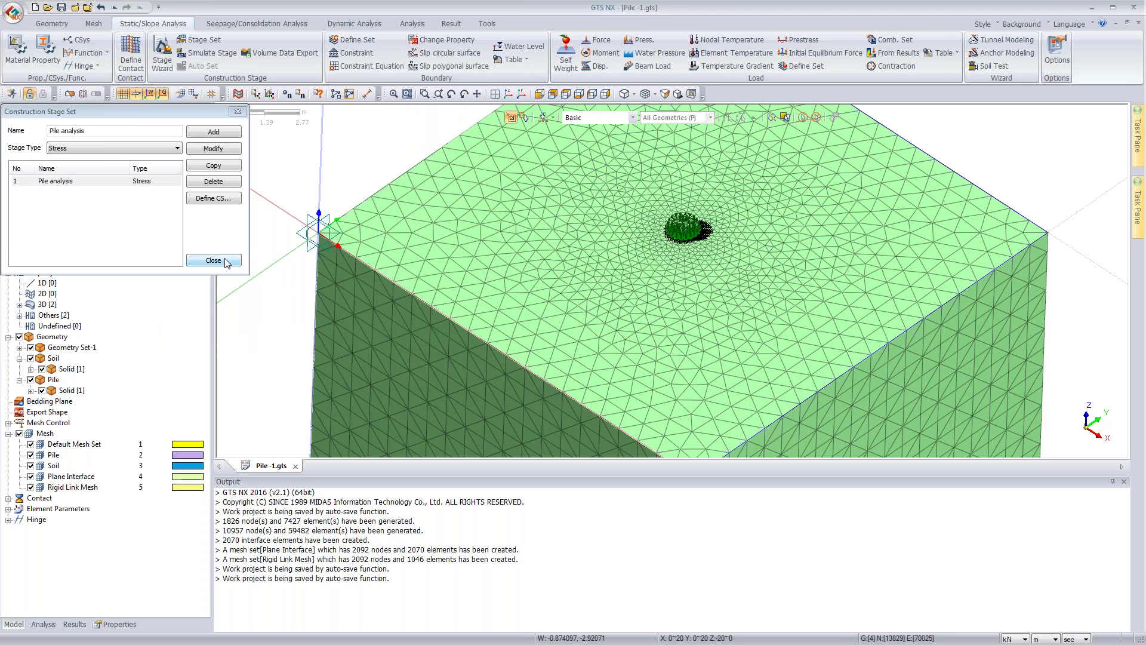
click(213, 260)
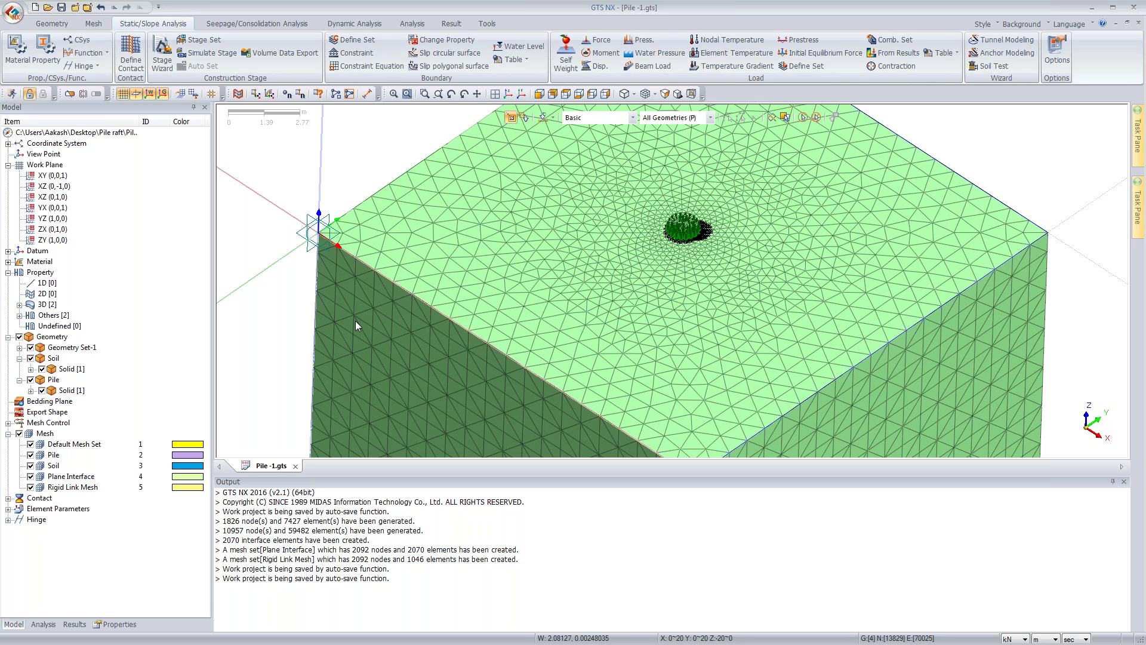
Step: Set up a Construction Stage analysis case using the Pile analysis stage set, with 1:Insitu as initial stage for stress analysis
click(419, 25)
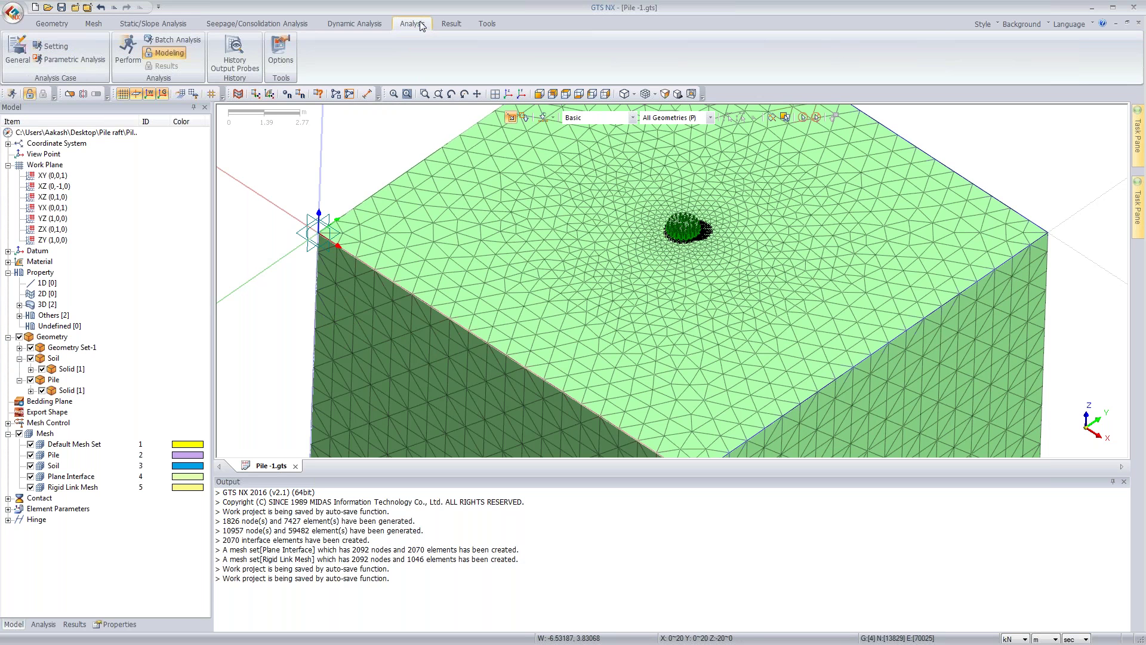
click(18, 51)
click(42, 99)
click(539, 199)
click(539, 207)
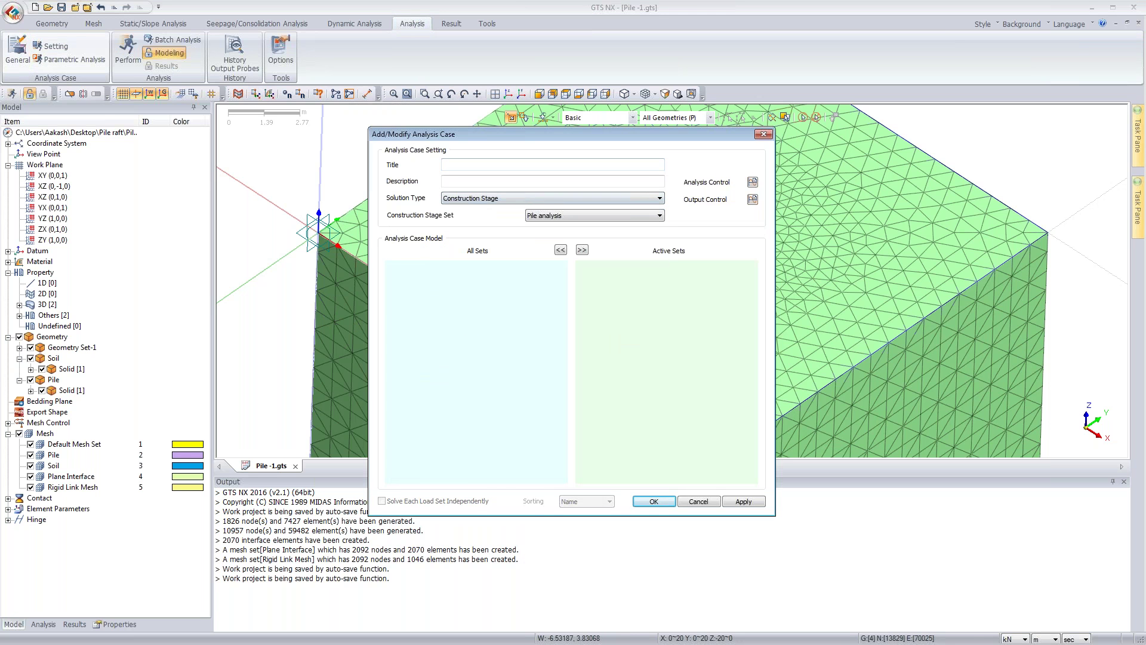
click(752, 181)
click(523, 201)
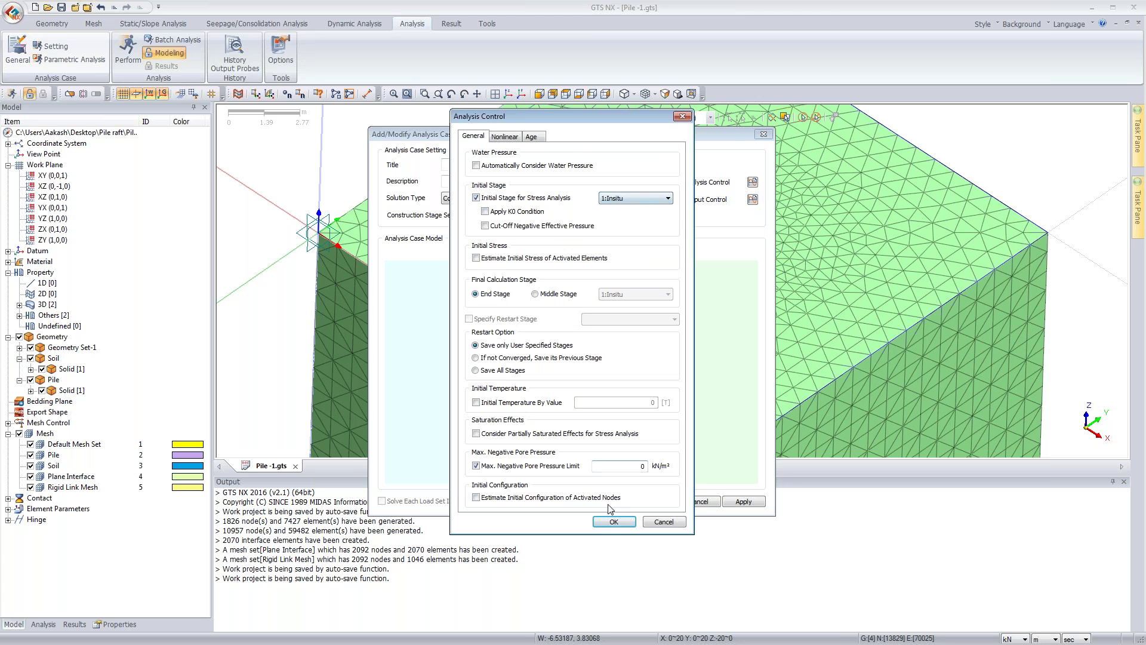
click(614, 521)
Step: Save the analysis case under the title CS and run the solver for it
click(486, 163)
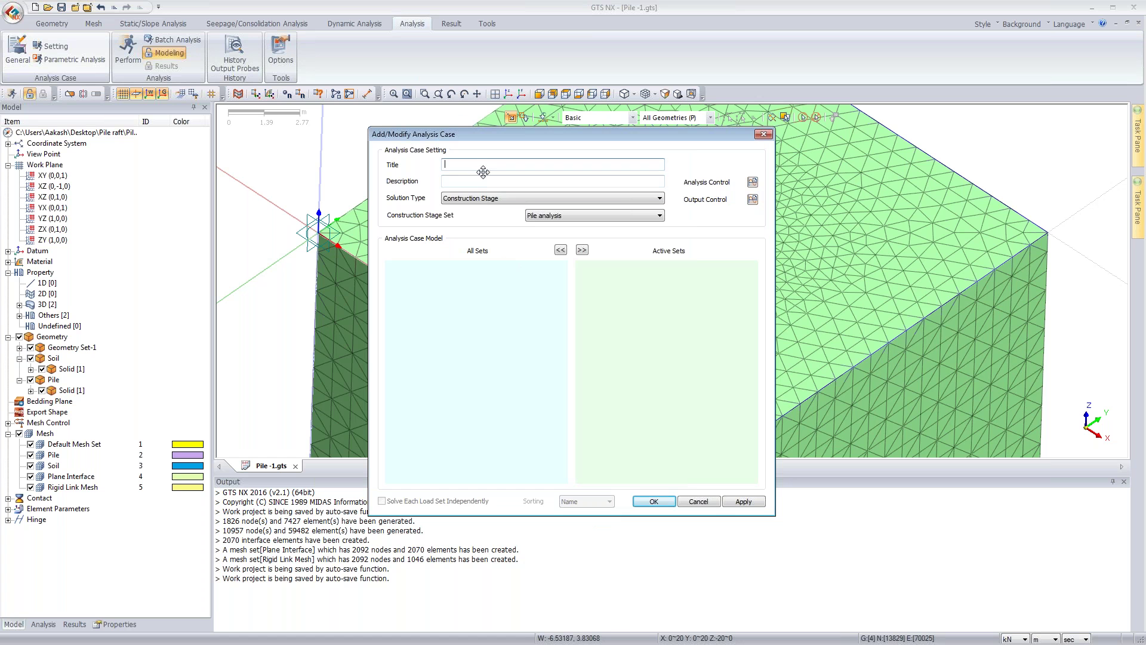
text(CS)
click(654, 500)
click(129, 54)
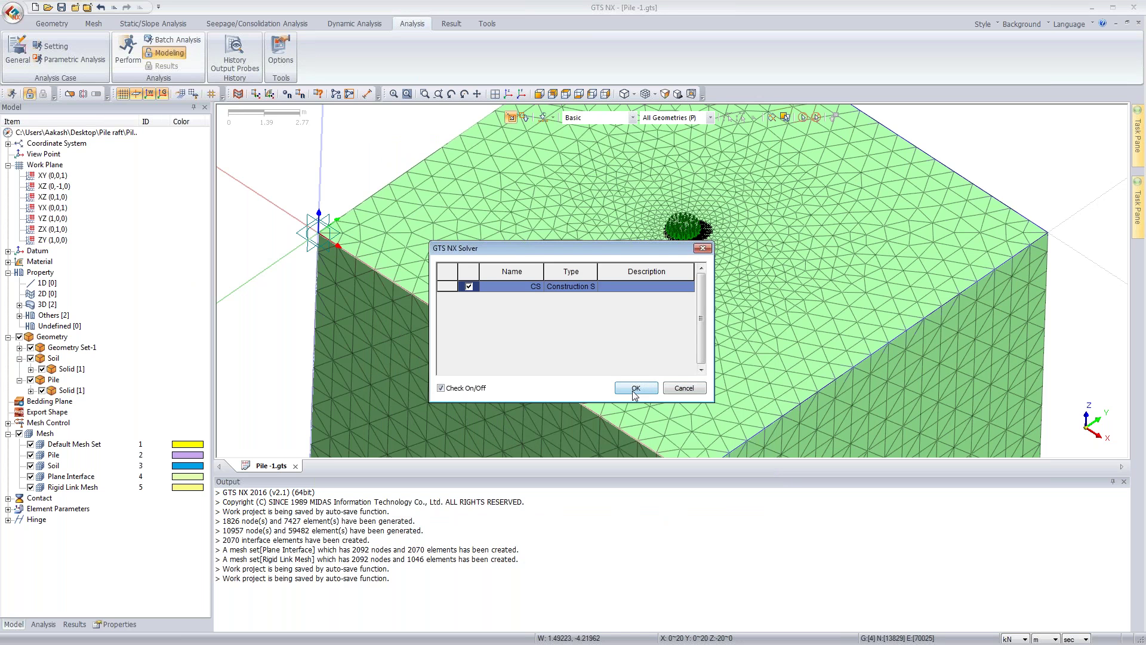
click(635, 388)
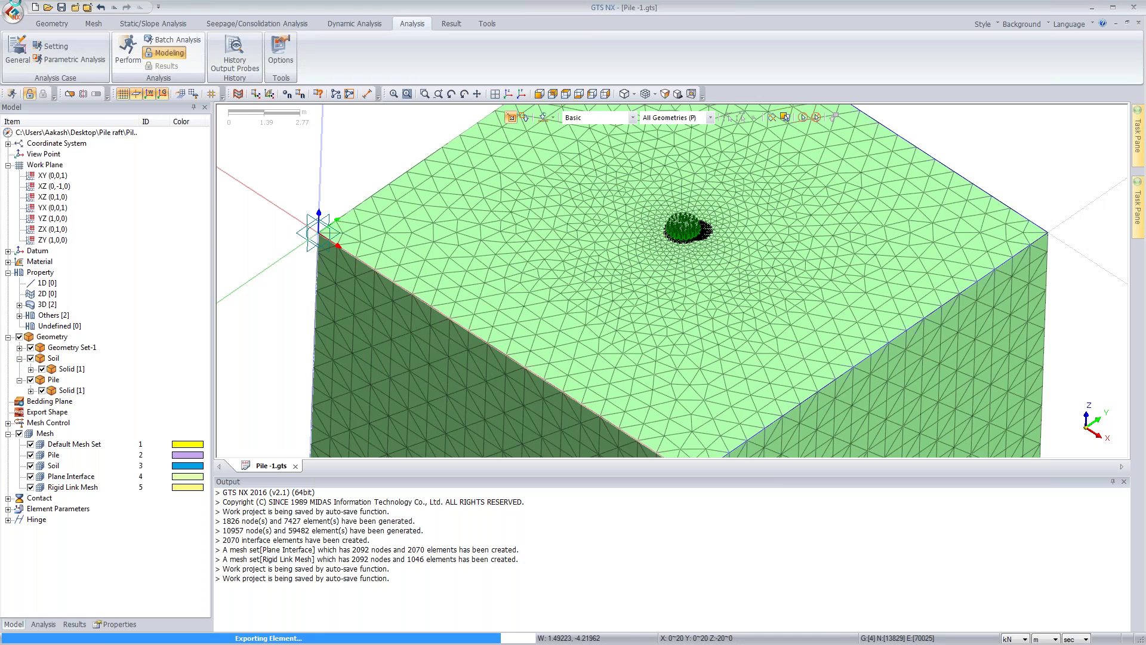
Step: Open the solved model Pile solid.gts from the Pile raft folder and display its complete mesh
click(14, 10)
click(45, 73)
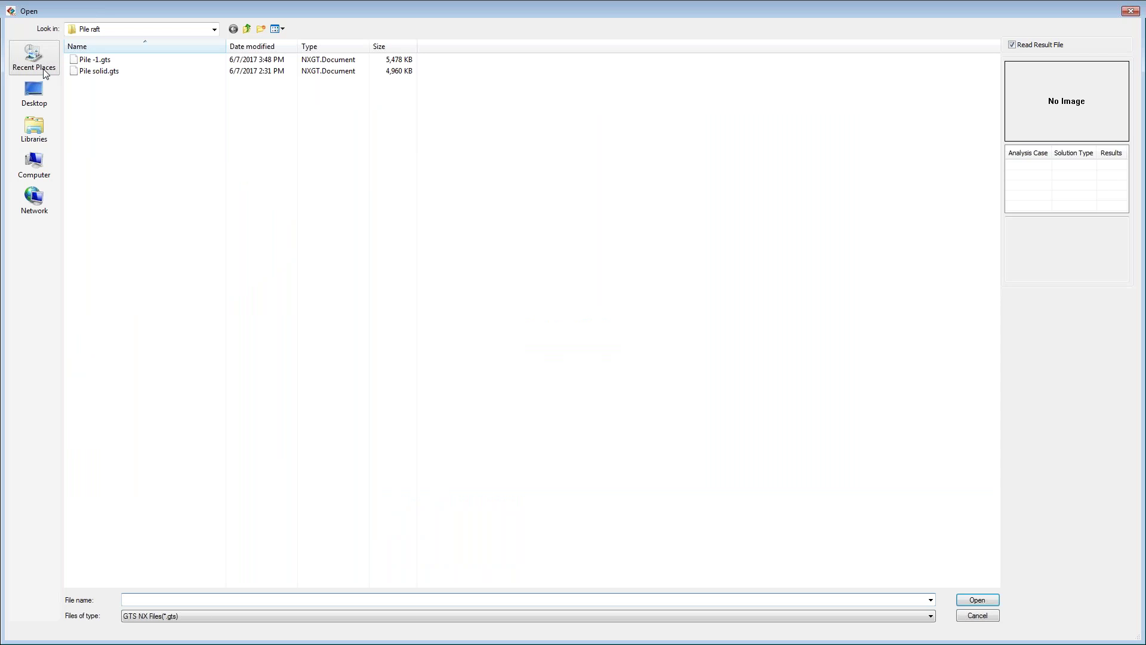
click(110, 71)
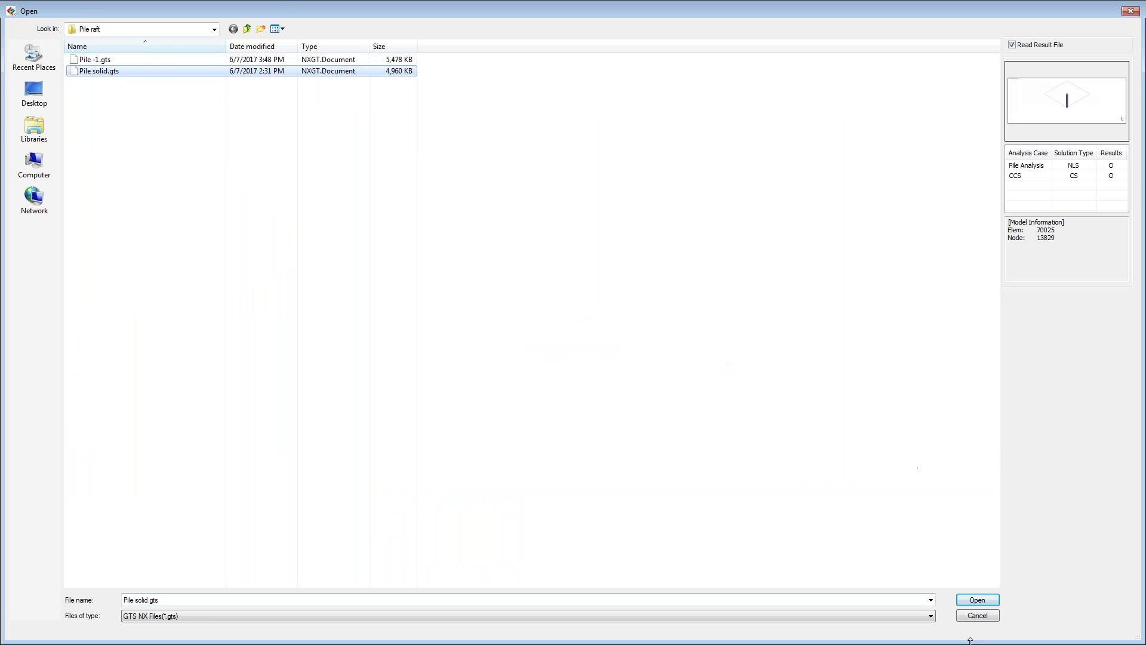
click(978, 599)
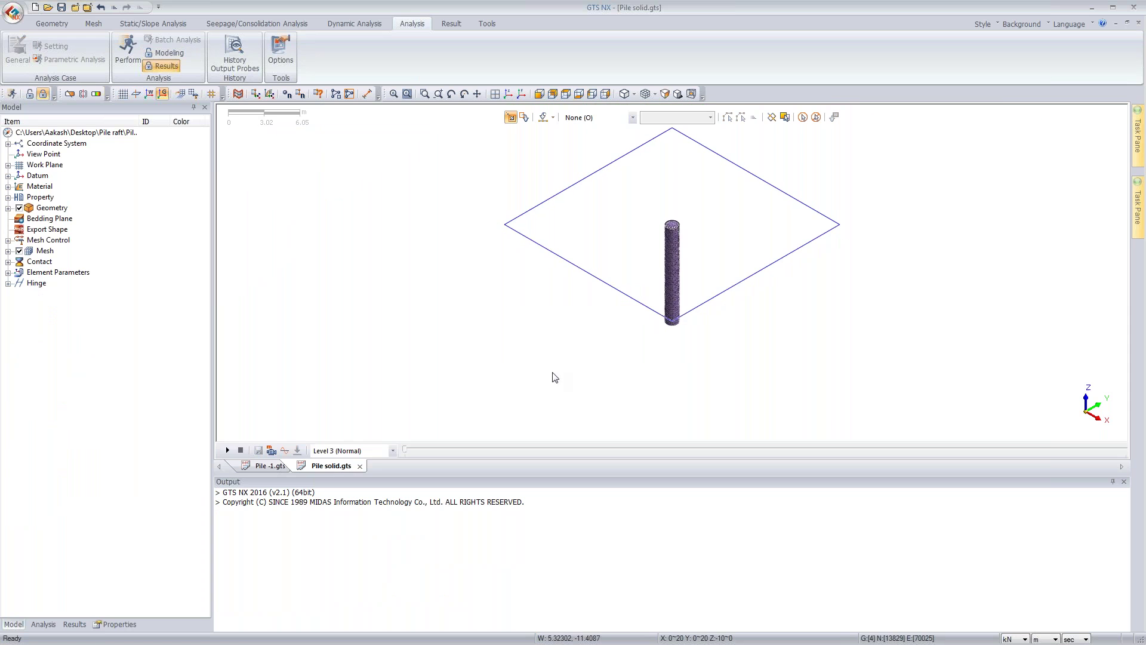
click(19, 251)
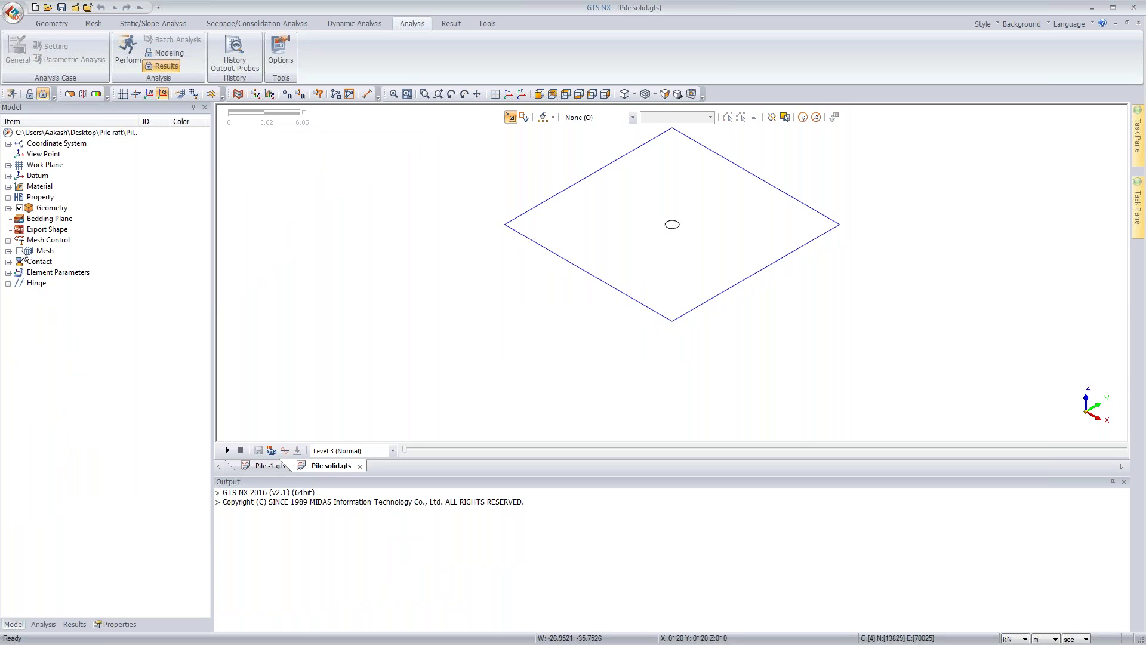
click(19, 251)
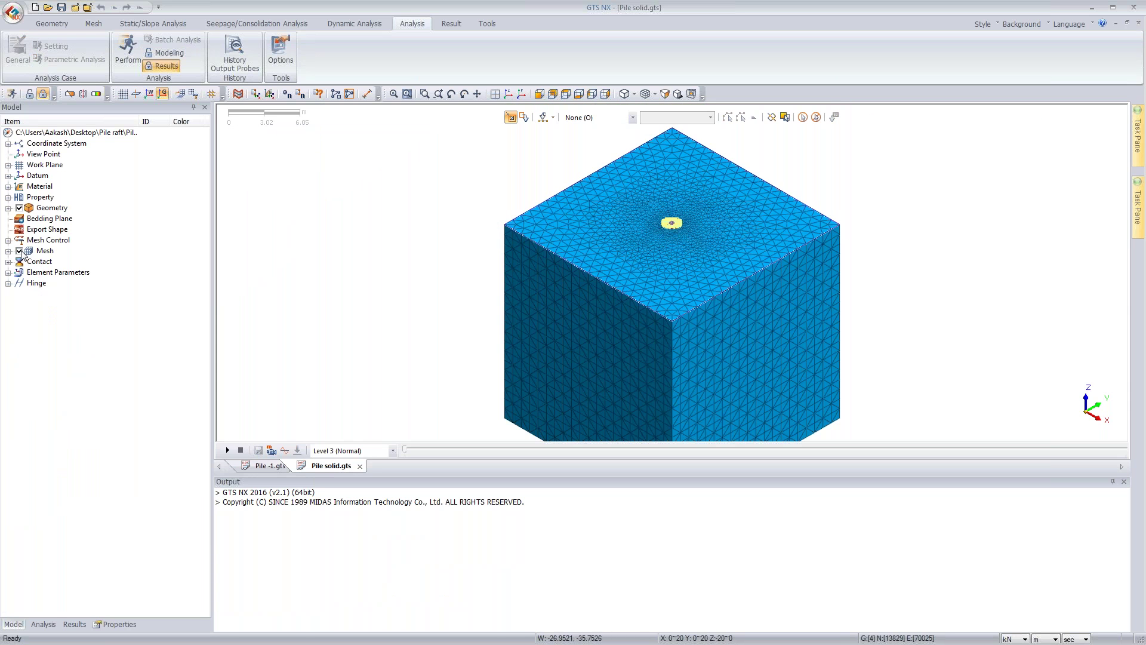
Step: Display the TZ translation contour of Construction Stage-3, INCR=5 (LOAD=0.250), with the deform style set to Deformed
click(75, 624)
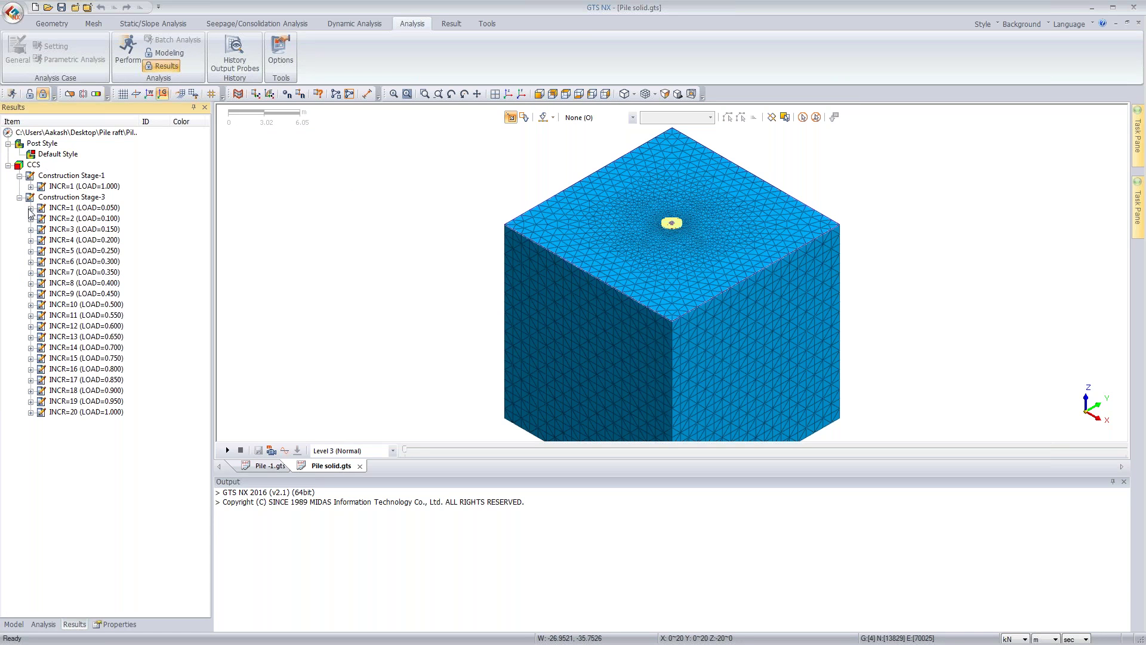
click(31, 250)
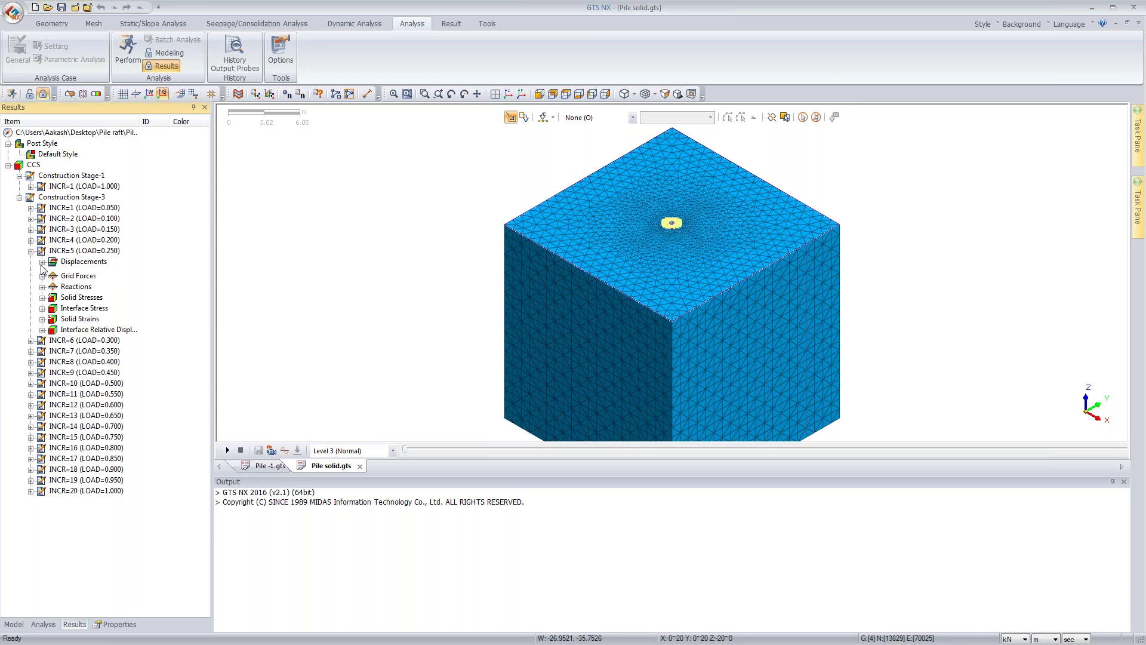
click(42, 261)
double_click(93, 304)
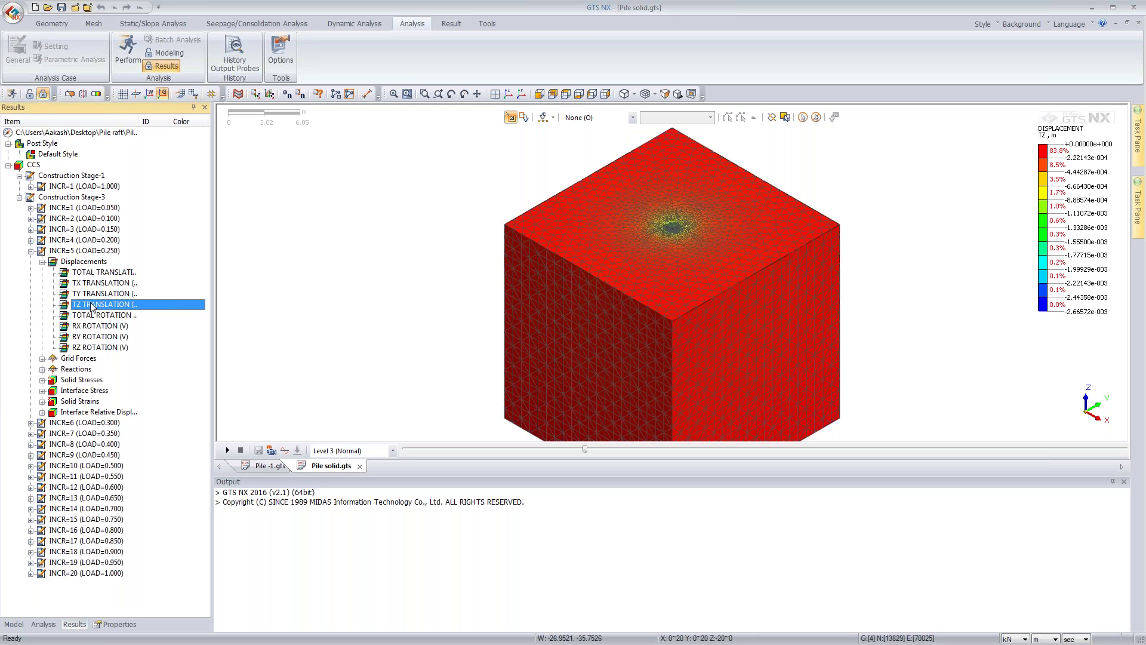
ctrl+middle_drag(492, 302, 514, 319)
click(130, 53)
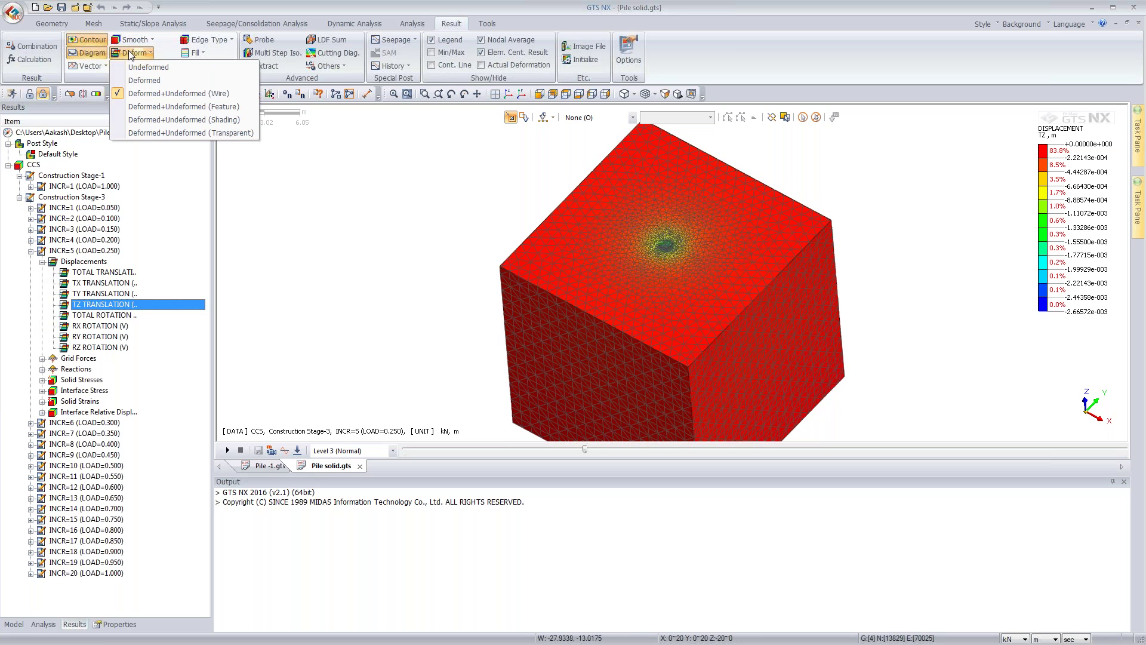
click(144, 80)
Step: Examine the model's section from the side on an X-direction clip plane at 10 m, with the displacement legend auto-ranged
click(70, 94)
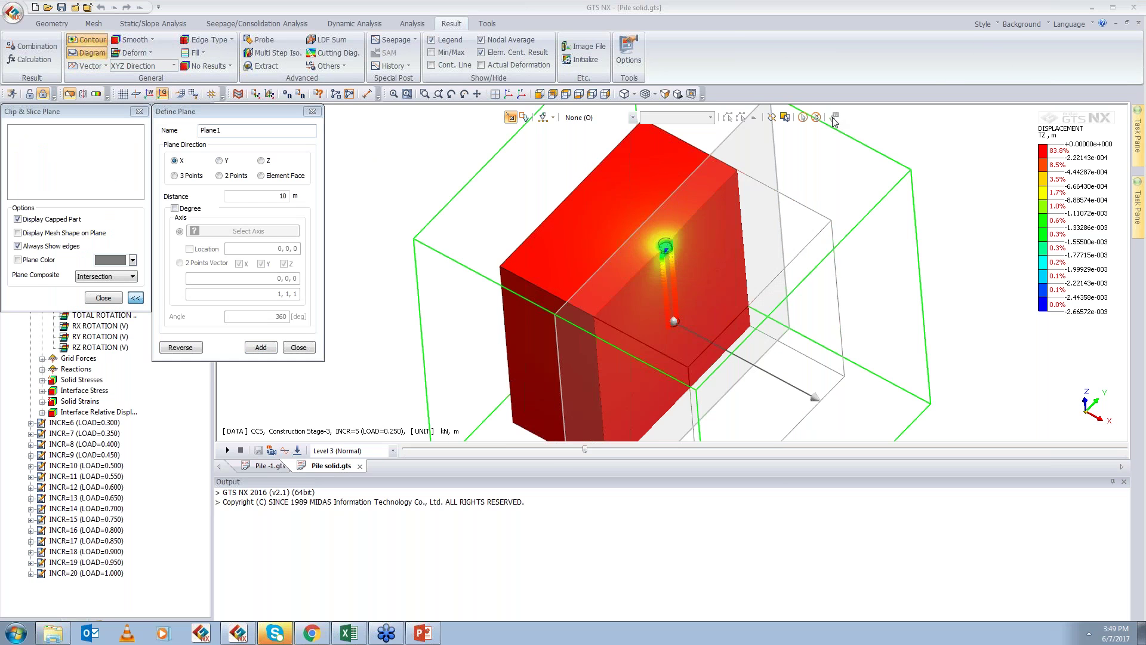
right_click(1073, 160)
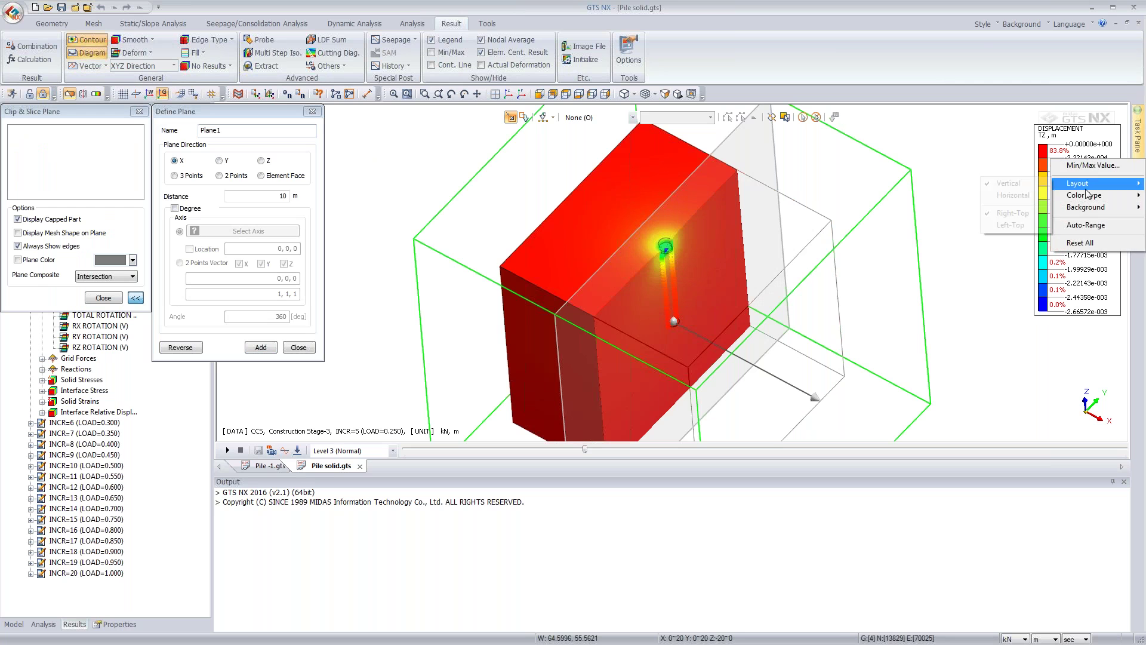
click(1097, 227)
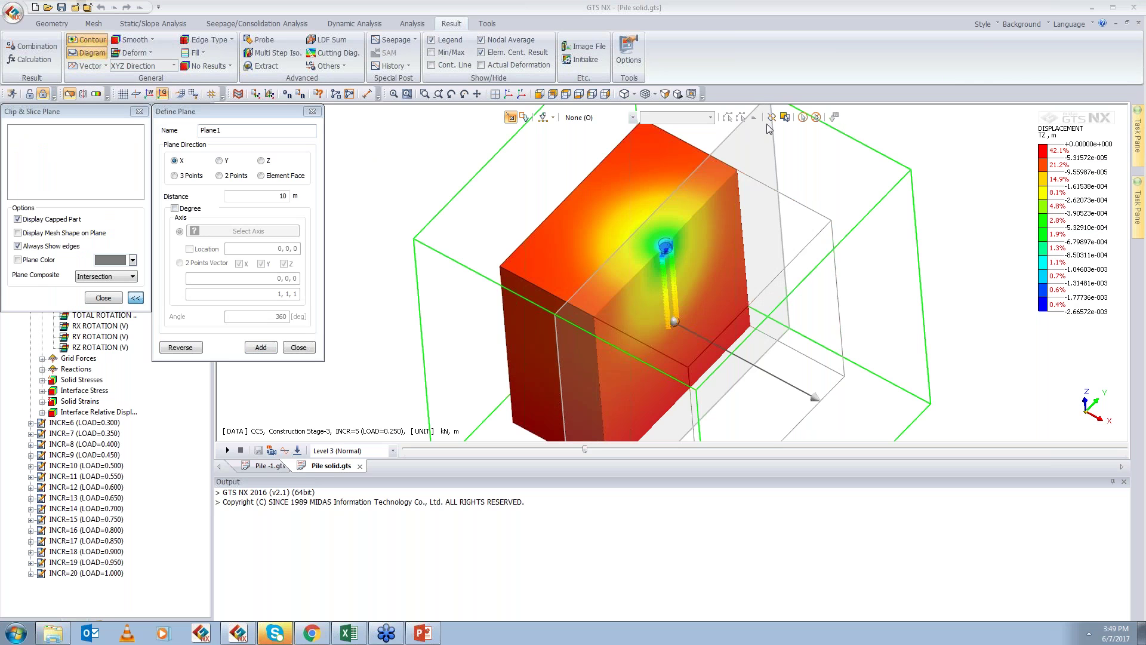
click(605, 95)
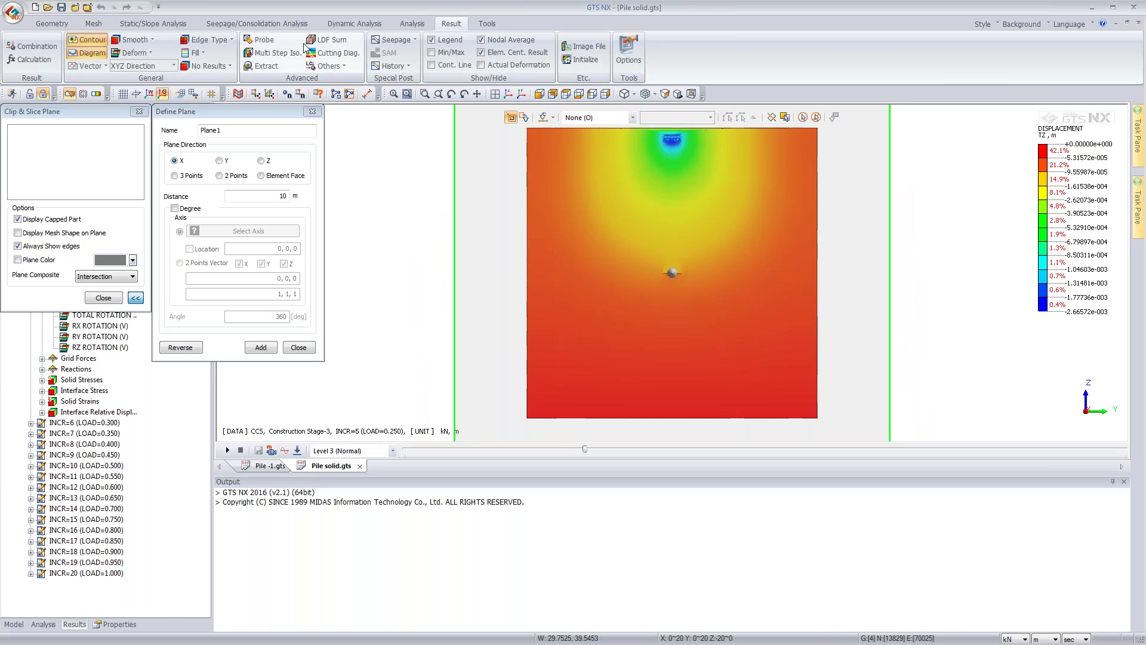
click(319, 114)
click(138, 113)
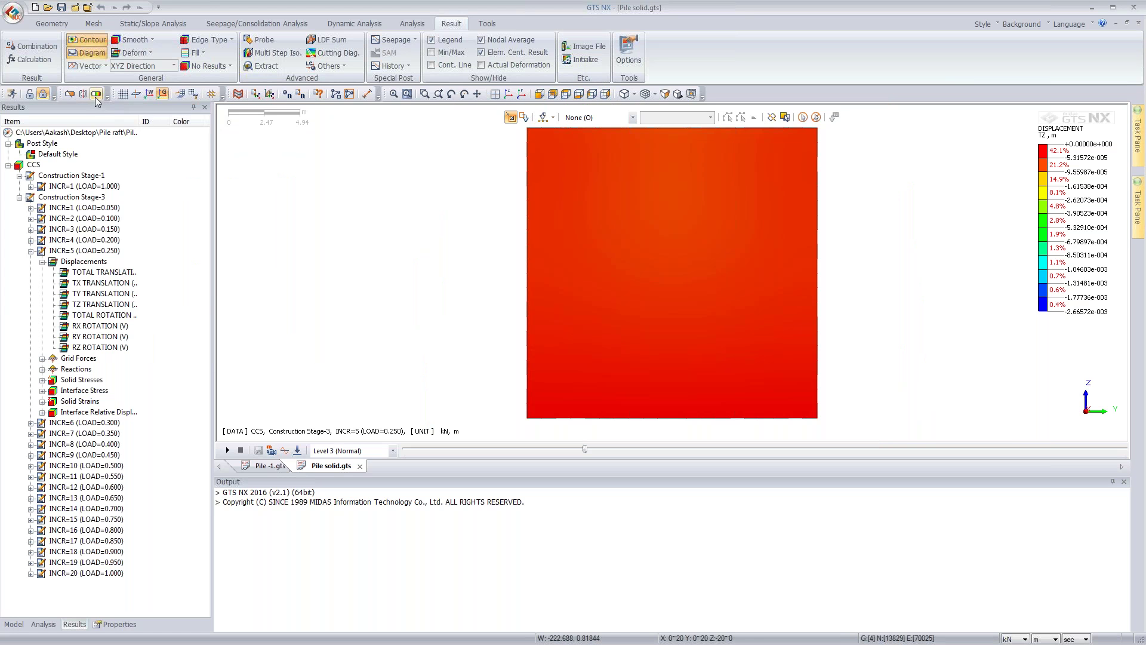
Step: View the TZ displacement as a capped lower-part iso surface at an iso value of about -0.001813 m
click(96, 93)
click(510, 116)
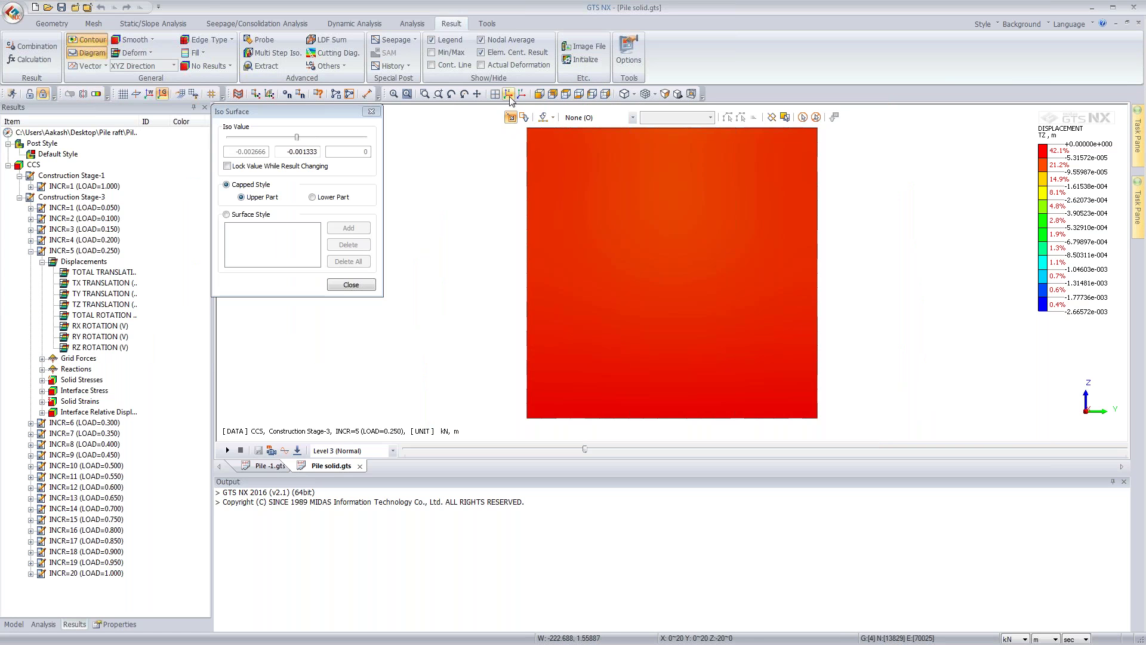
click(315, 198)
drag(296, 137, 274, 137)
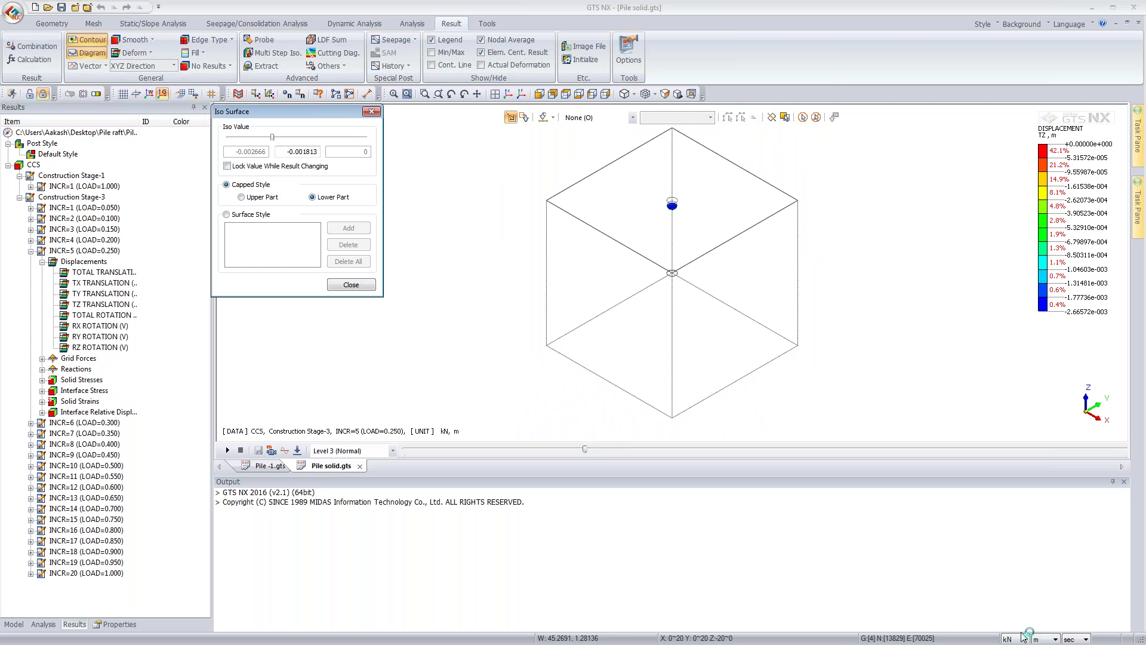
Step: Change the length unit to mm and turn off the iso surface to show the full contour
click(1048, 639)
click(1044, 596)
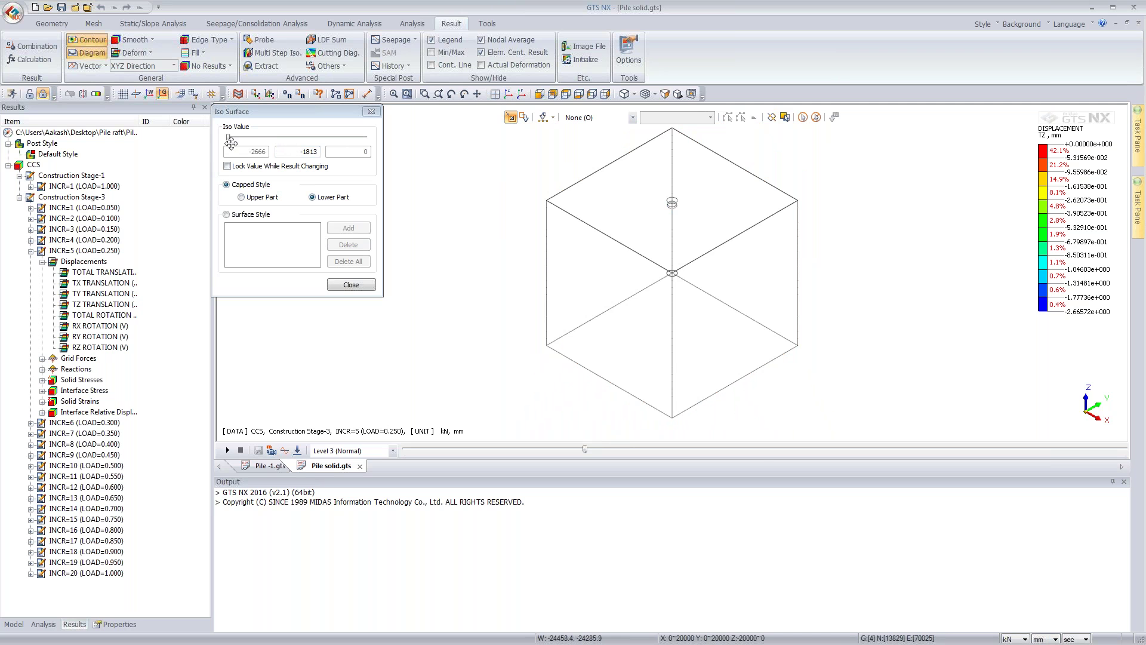
click(371, 112)
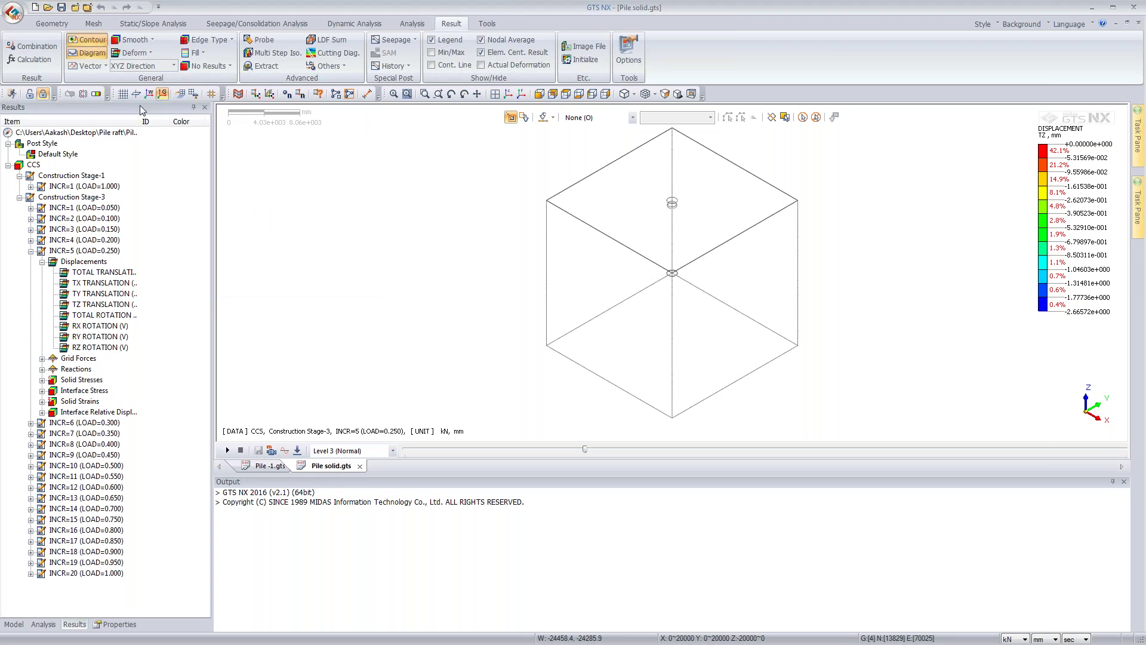
click(97, 94)
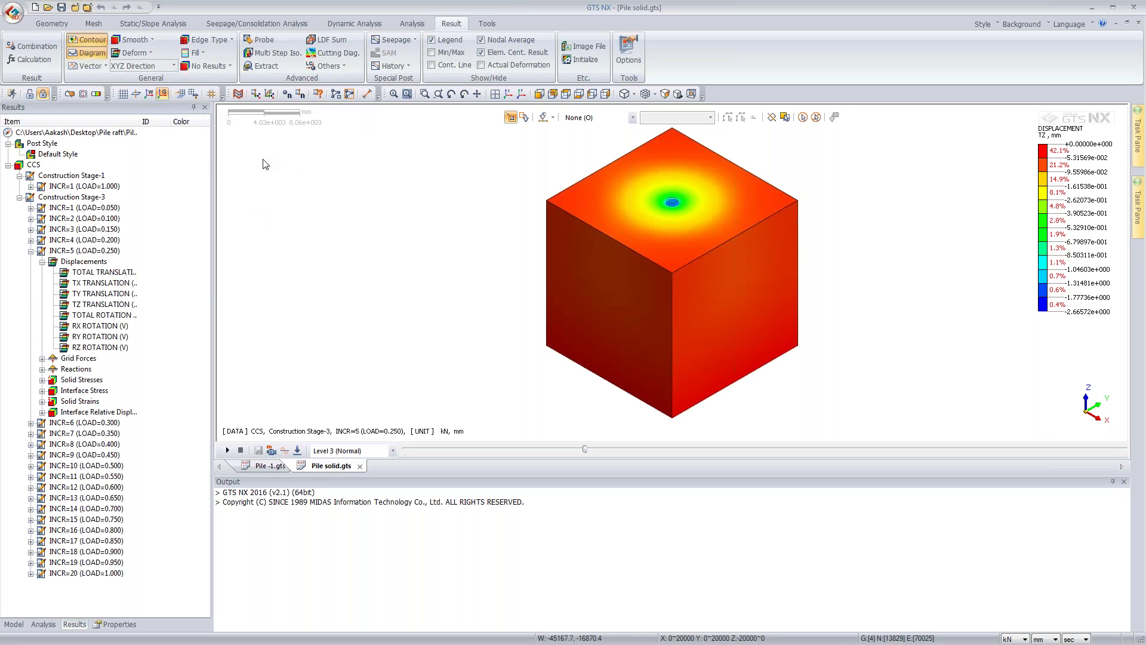
Step: Examine how the settlement bulb grows by sweeping the lower-part iso surface value to about -0.3066 mm
click(96, 94)
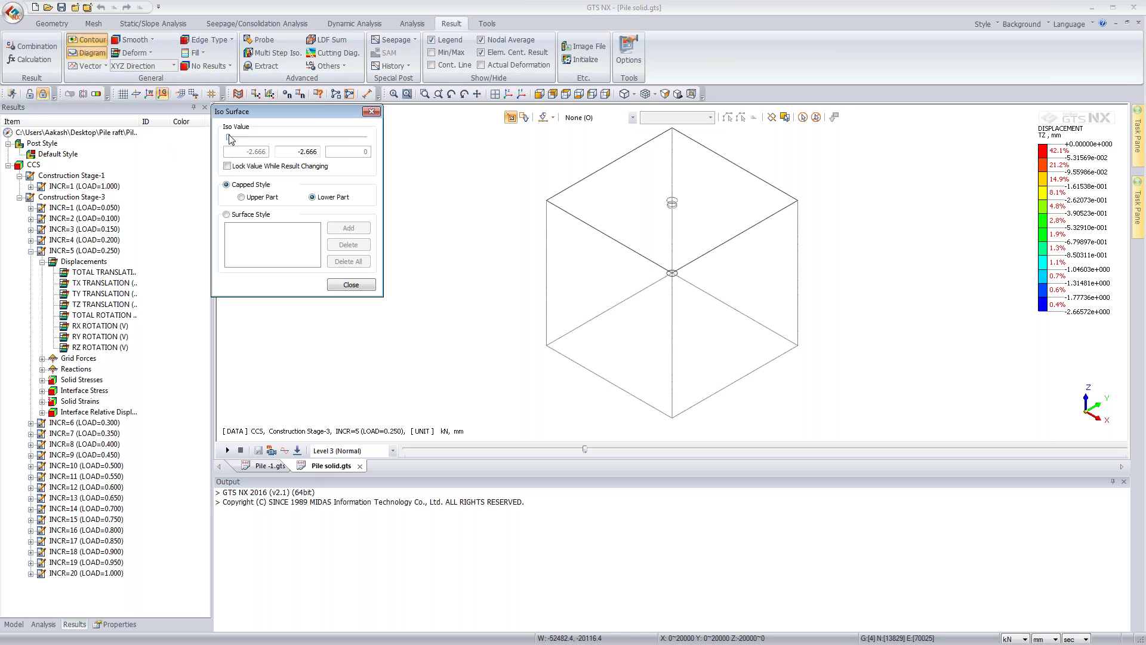
drag(227, 138, 348, 154)
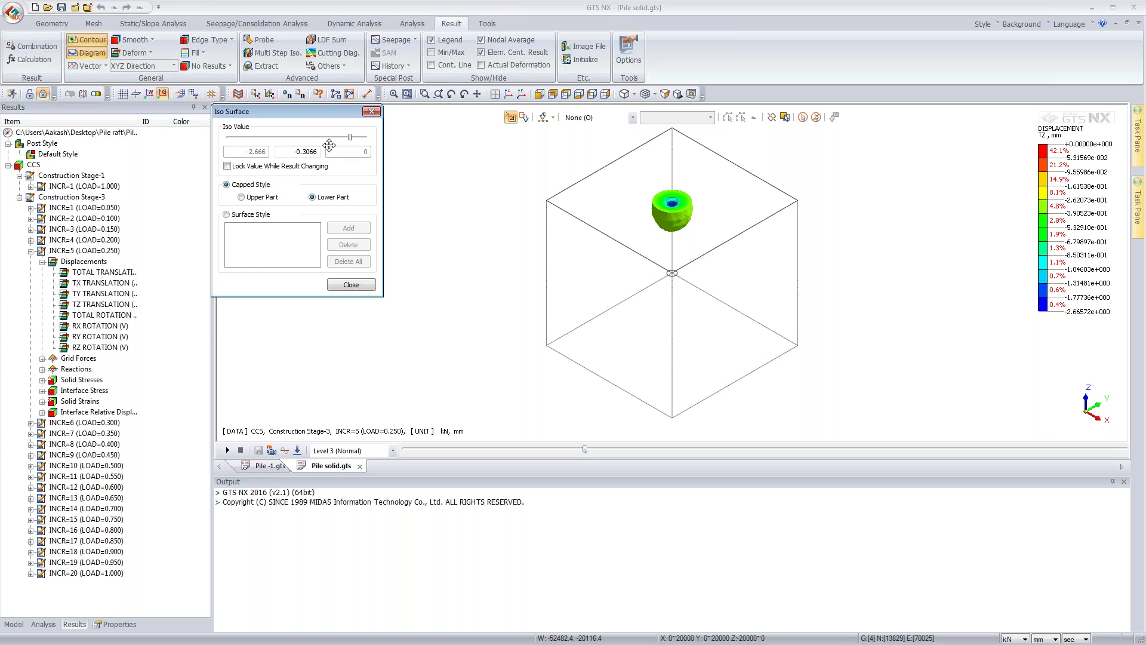
click(373, 113)
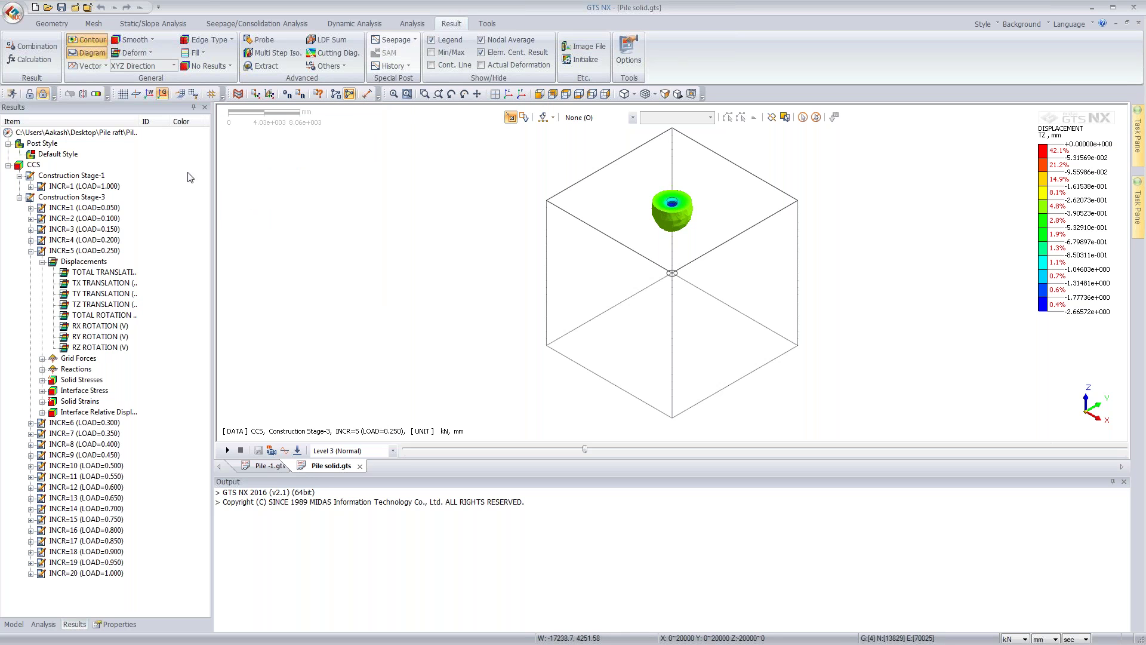
Step: Redisplay the full TZ translation contour and probe its maximum and minimum nodal values
click(96, 283)
key(Down)
key(Down)
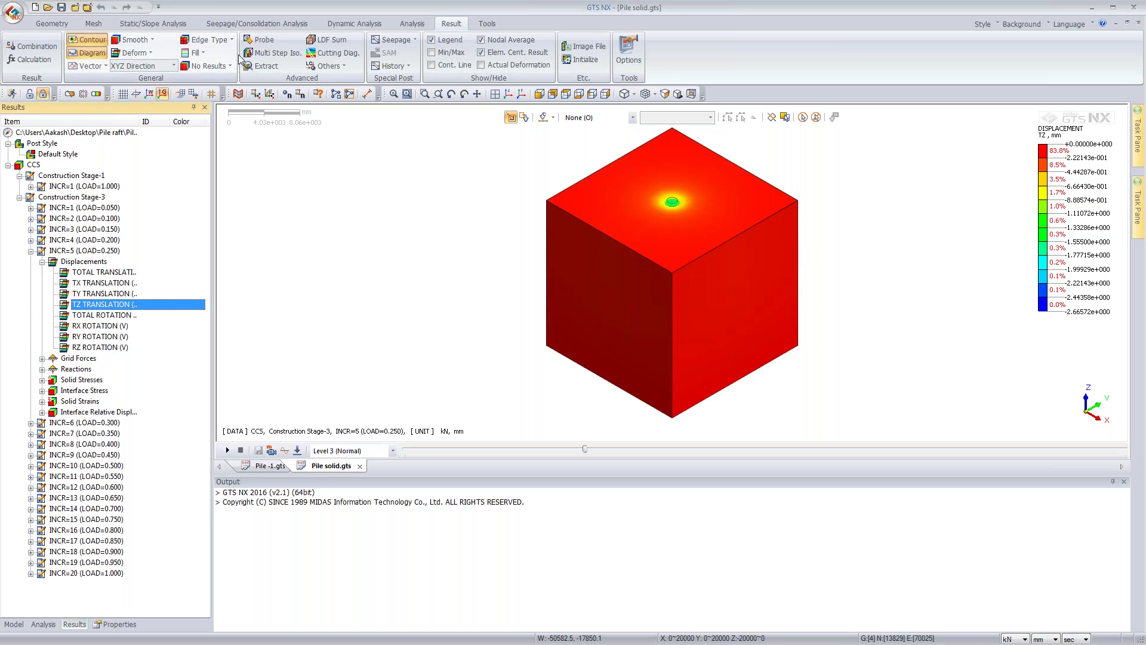
click(262, 40)
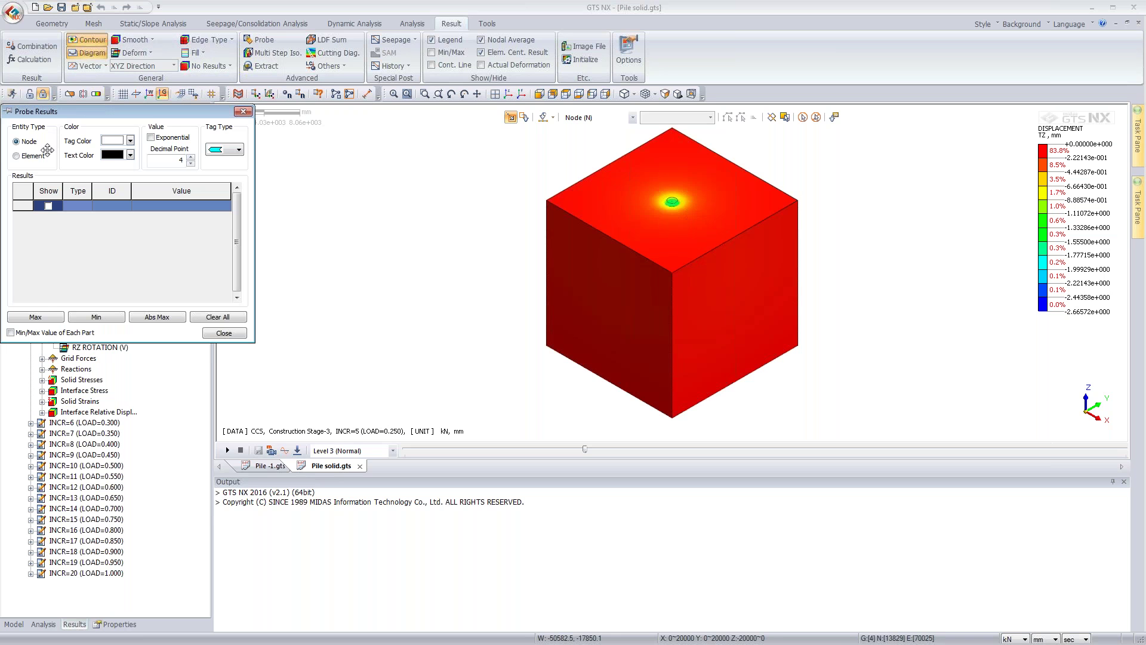
click(36, 317)
click(96, 317)
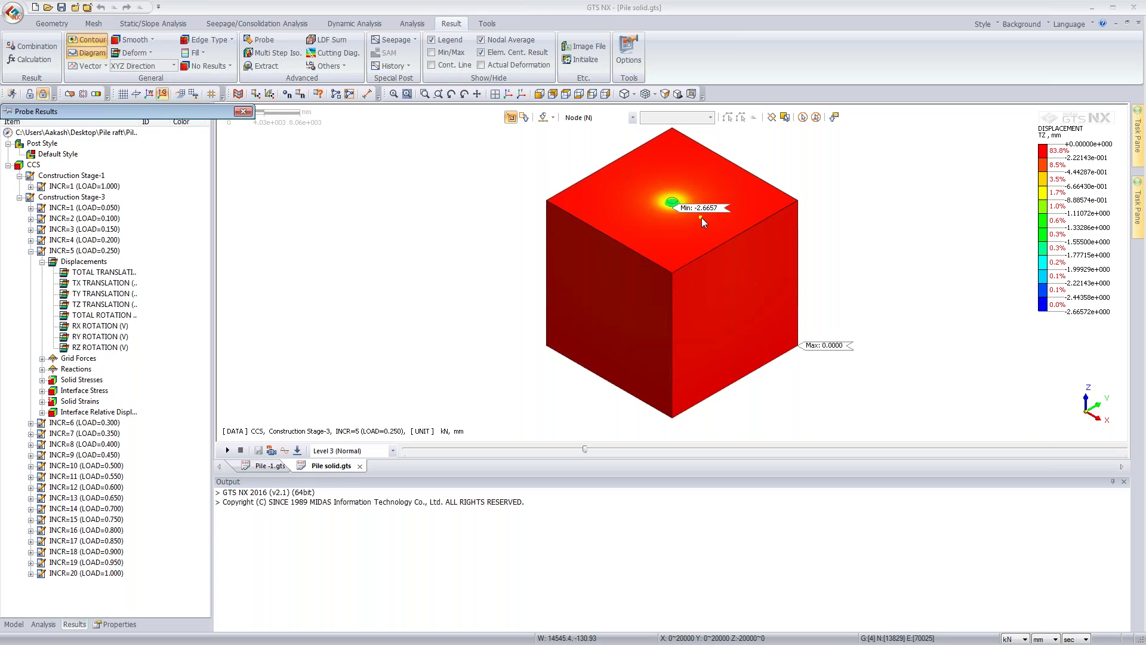
Step: Set up a results extraction of CCS displacements for TZ TRANSLATION (V) over the construction stage increments
click(262, 66)
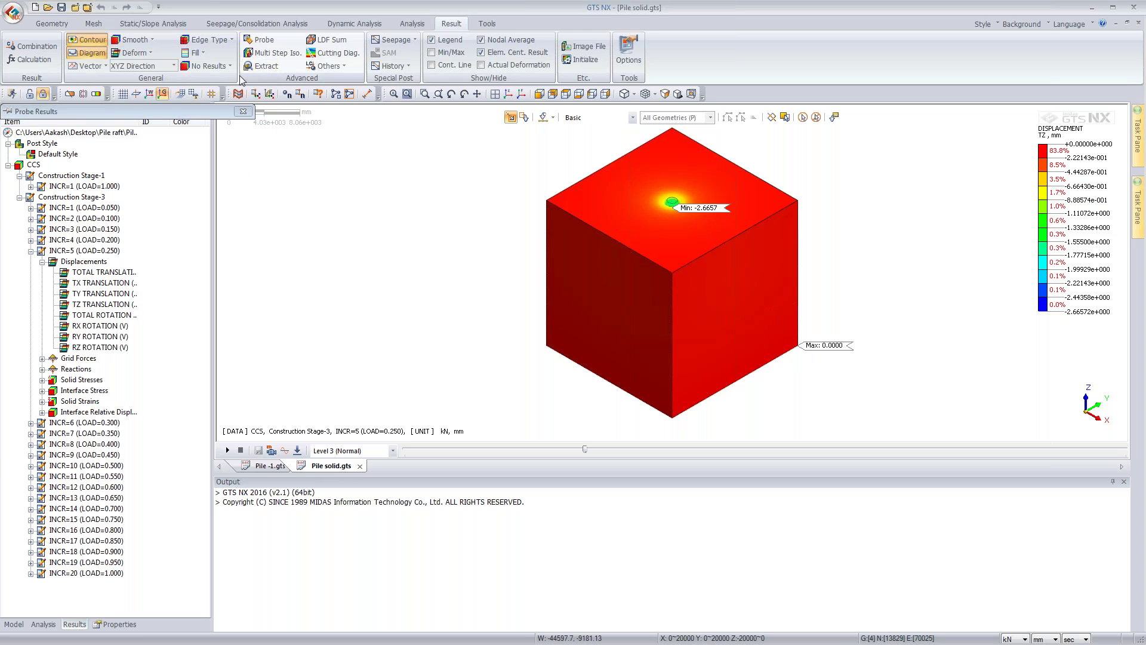
drag(138, 118, 293, 124)
click(274, 181)
click(245, 199)
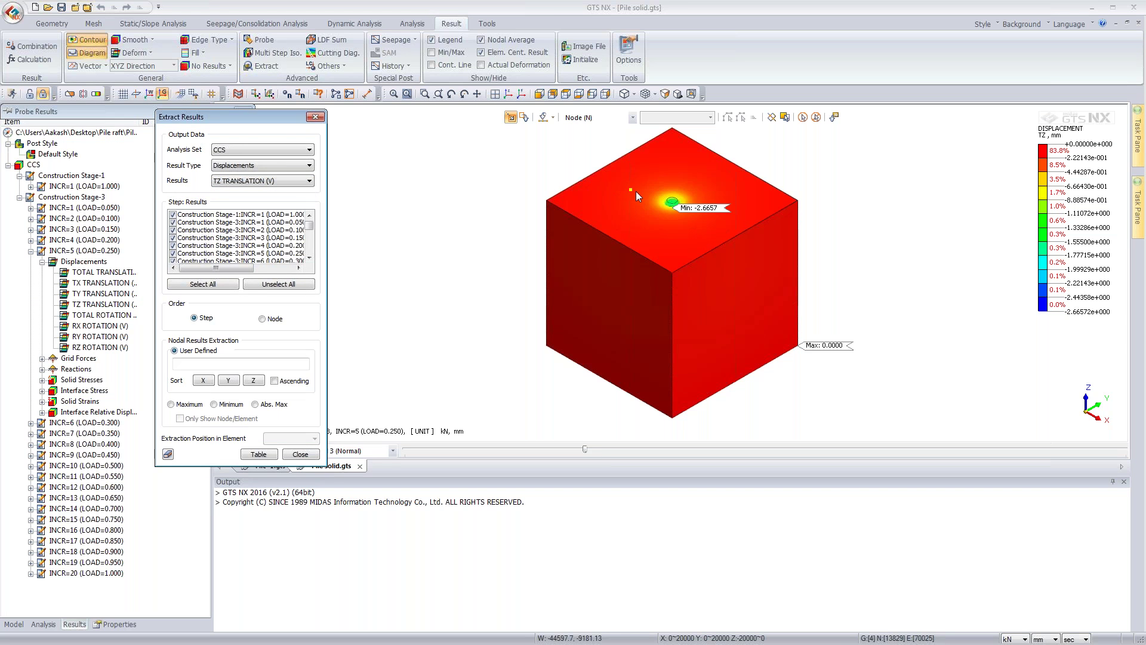
Step: Pick soil surface nodes 37145, 40506, 40925 and 41183 around the pile, tabulate their displacements per step and finish the extraction
click(660, 210)
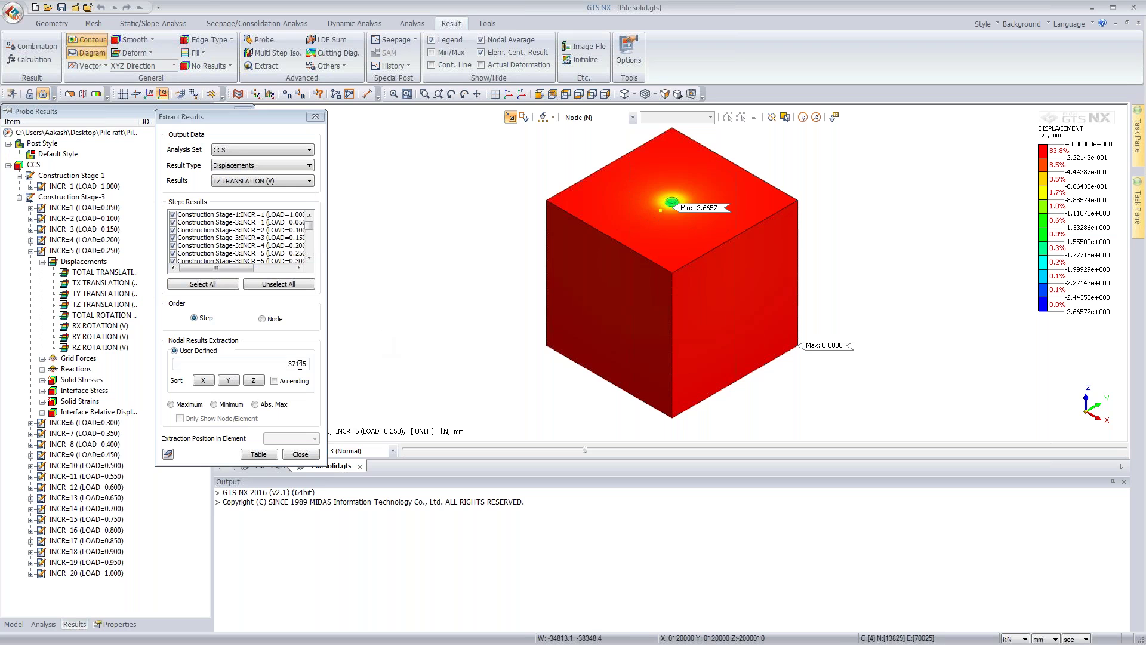
click(634, 213)
click(663, 178)
click(728, 179)
click(258, 454)
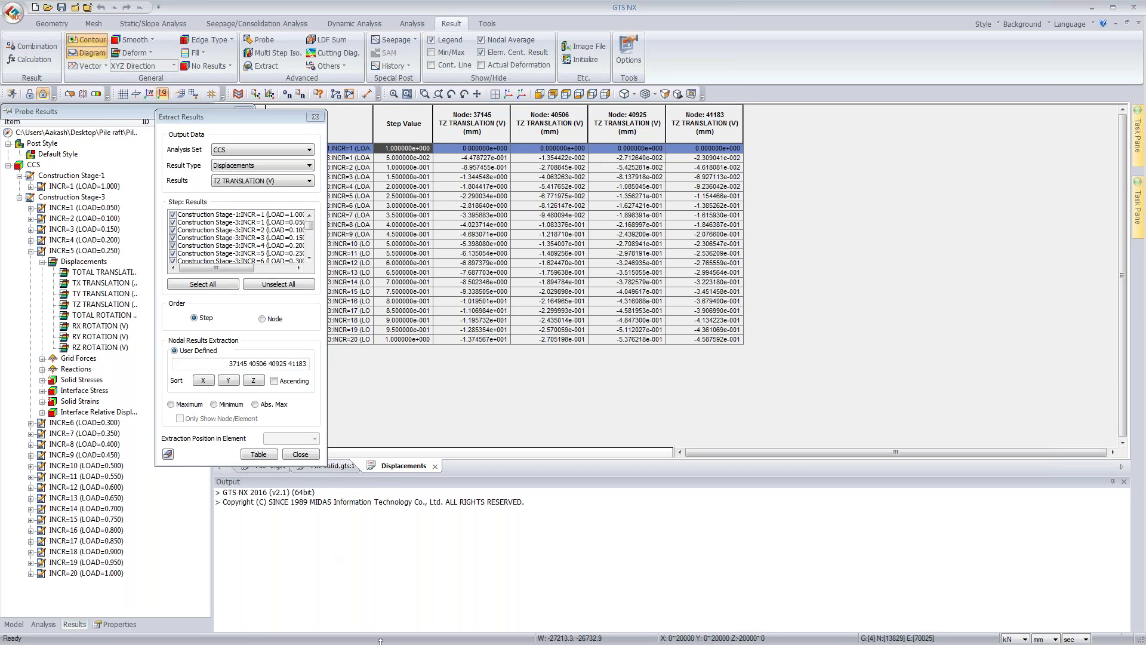
key(Right)
key(Right)
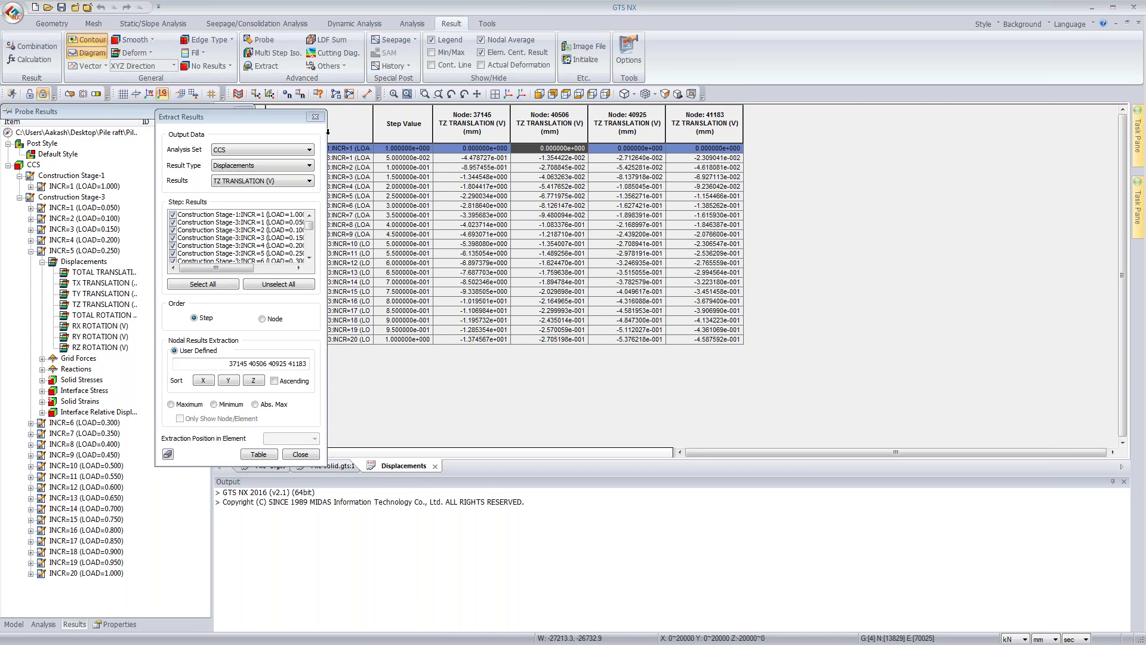
click(315, 117)
Step: Switch to the PowerPoint presentation, start the slide show from the current slide and advance to the closing slide
click(1093, 8)
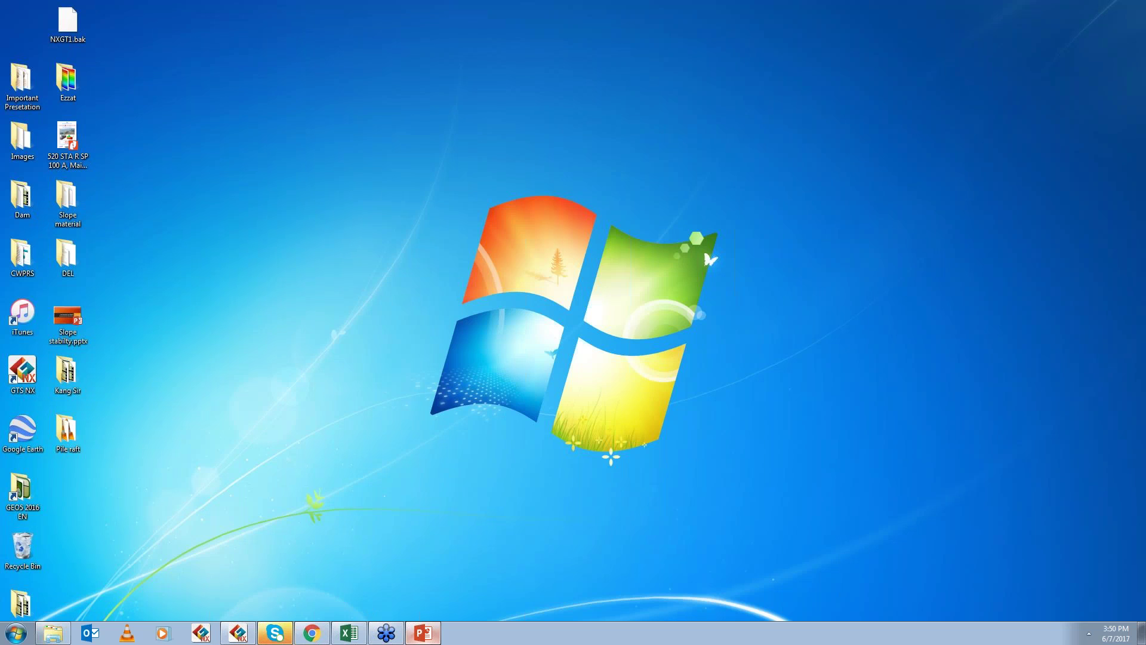
click(424, 632)
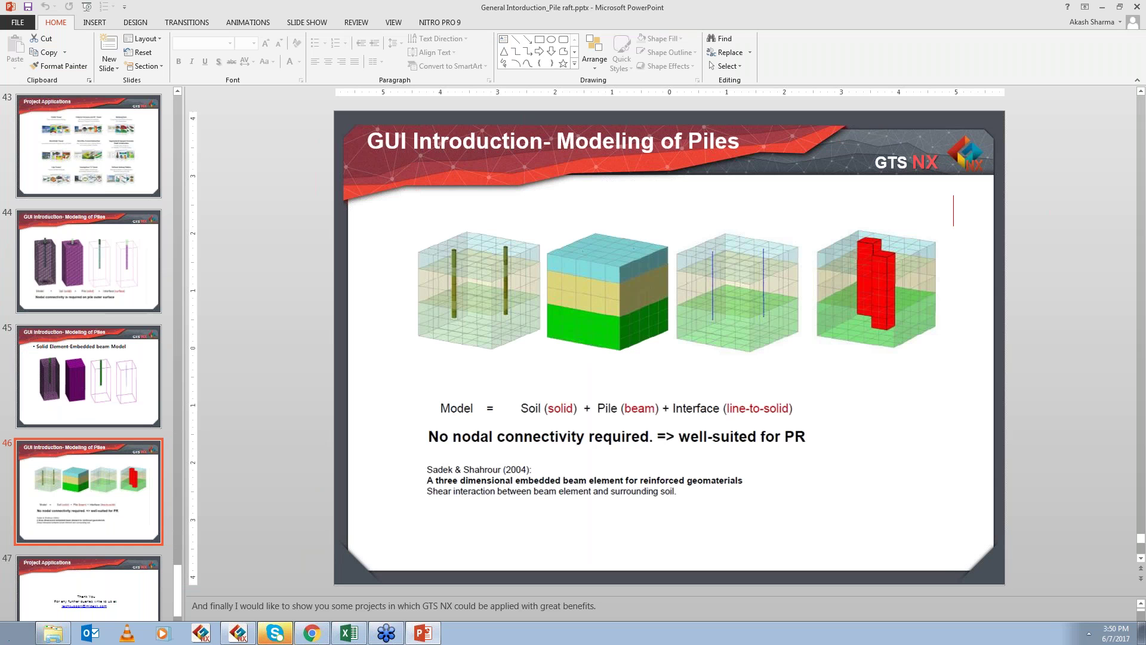
key(shift+F5)
key(Right)
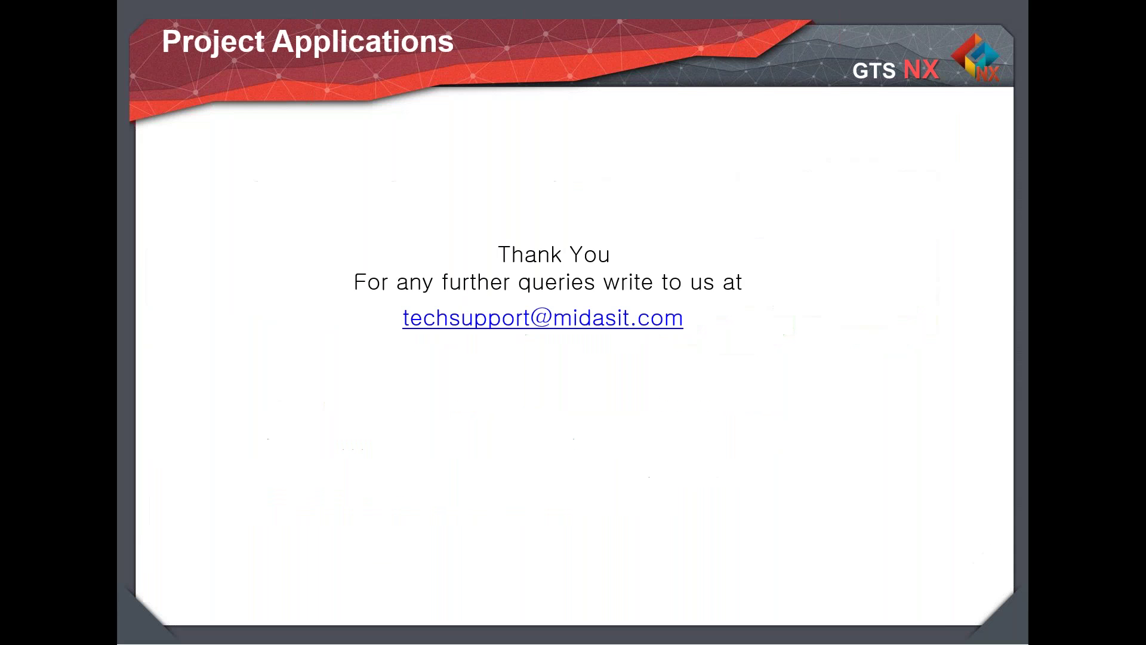